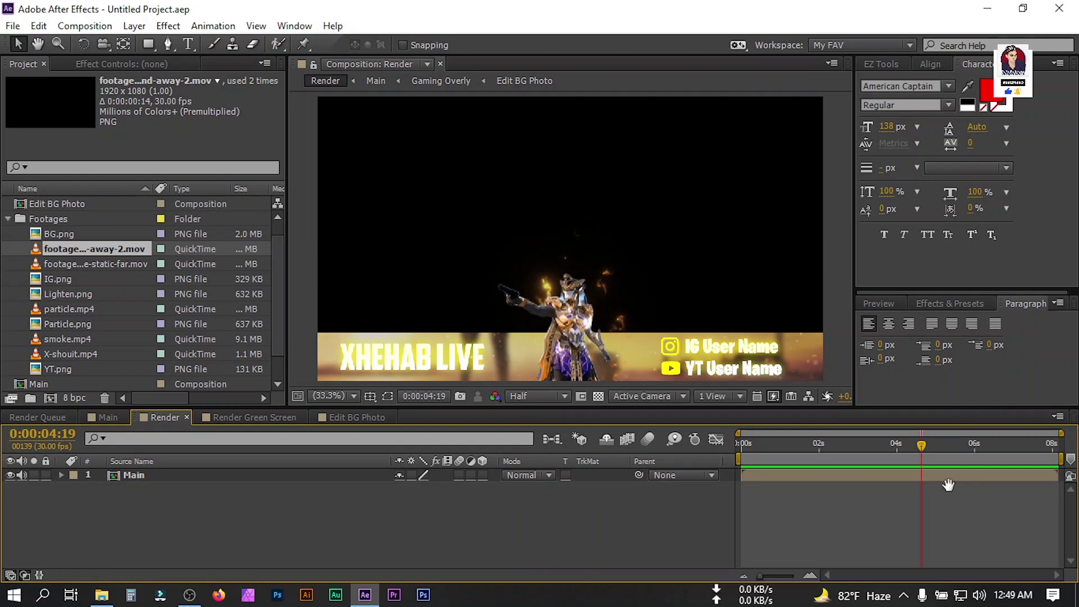
- Preview the finished gaming overlay in the Render composition and scrub to around the four-second mark
{"action": "key", "text": "space"}
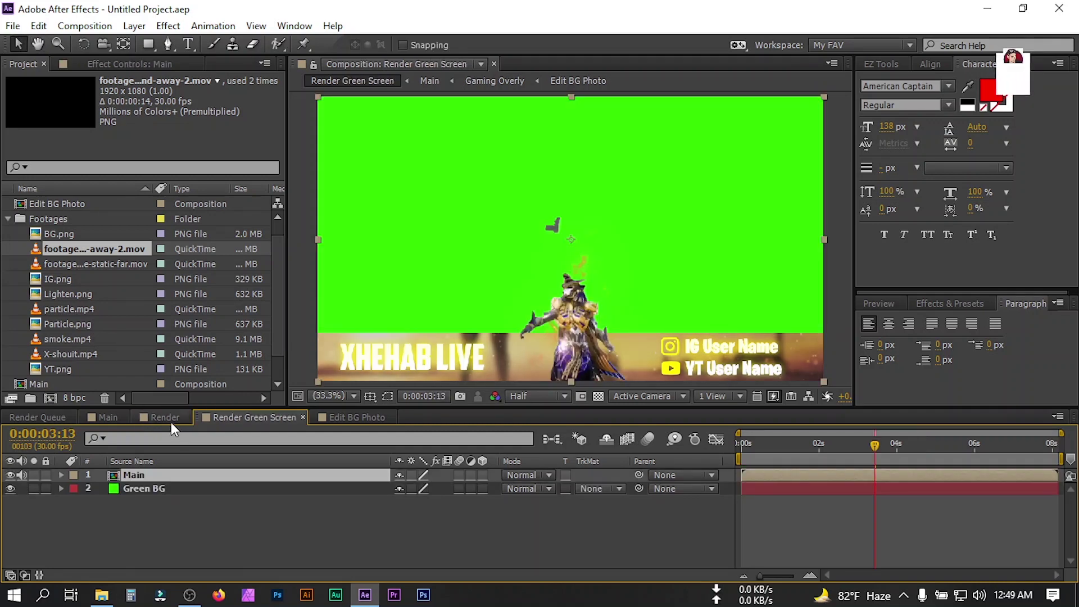
{"action": "left_click", "coordinate": [168, 417]}
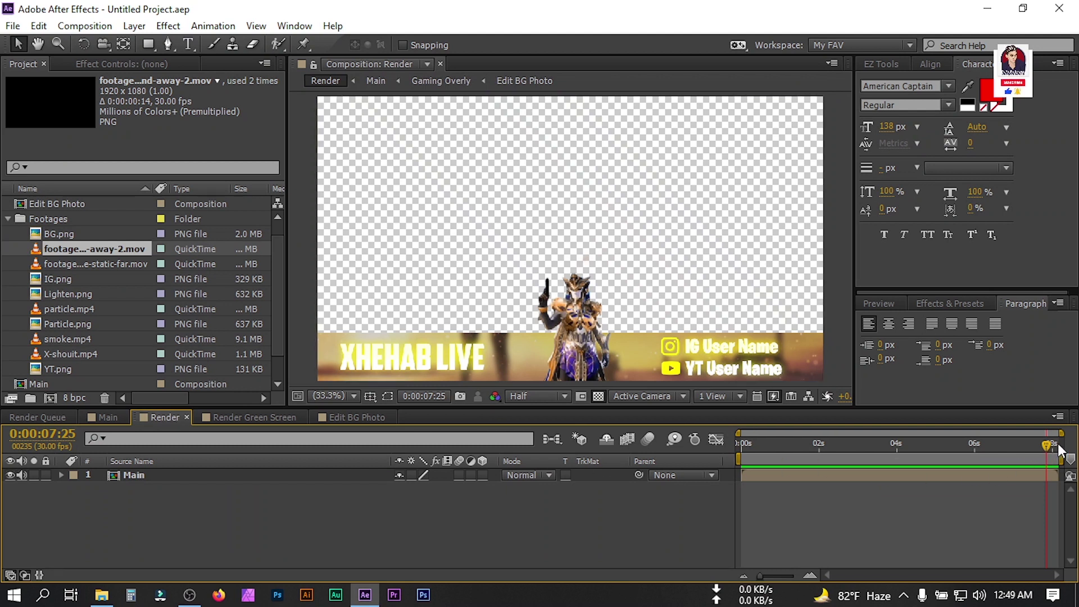
{"action": "left_click_drag", "start_coordinate": [1047, 445], "coordinate": [896, 457]}
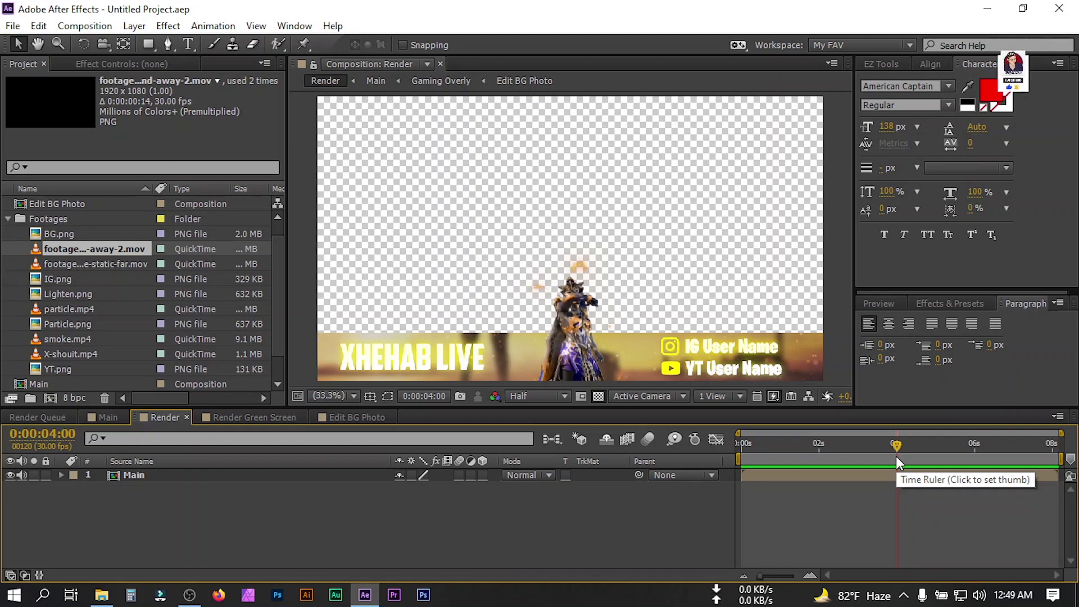
{"action": "left_click", "coordinate": [896, 454]}
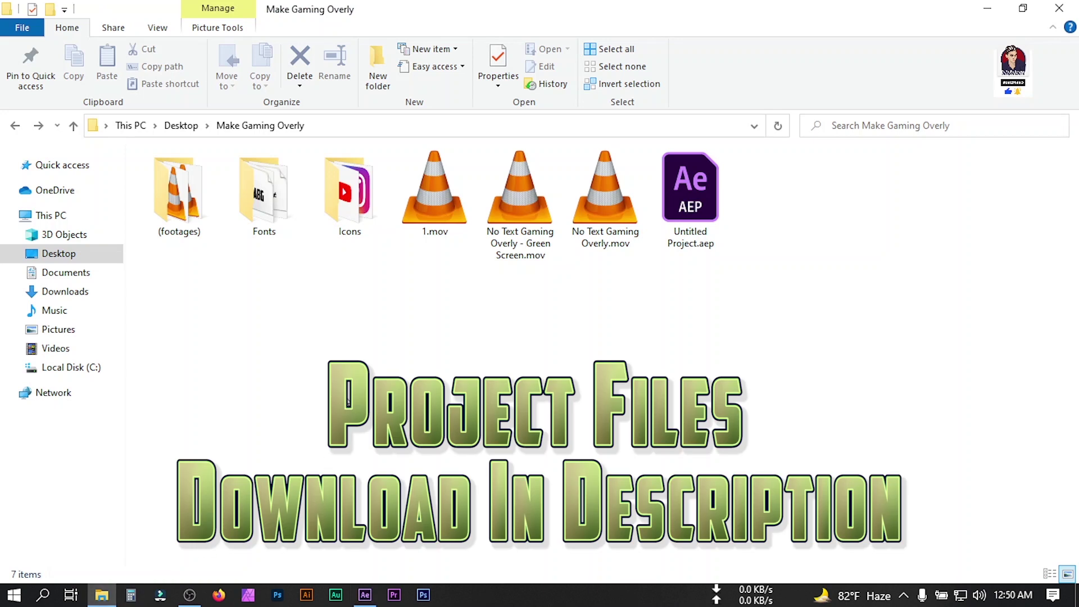
- Select the (footages), Fonts and Icons folders in Make Gaming Overly, and switch to After Effects
{"action": "left_click_drag", "start_coordinate": [191, 300], "coordinate": [342, 183]}
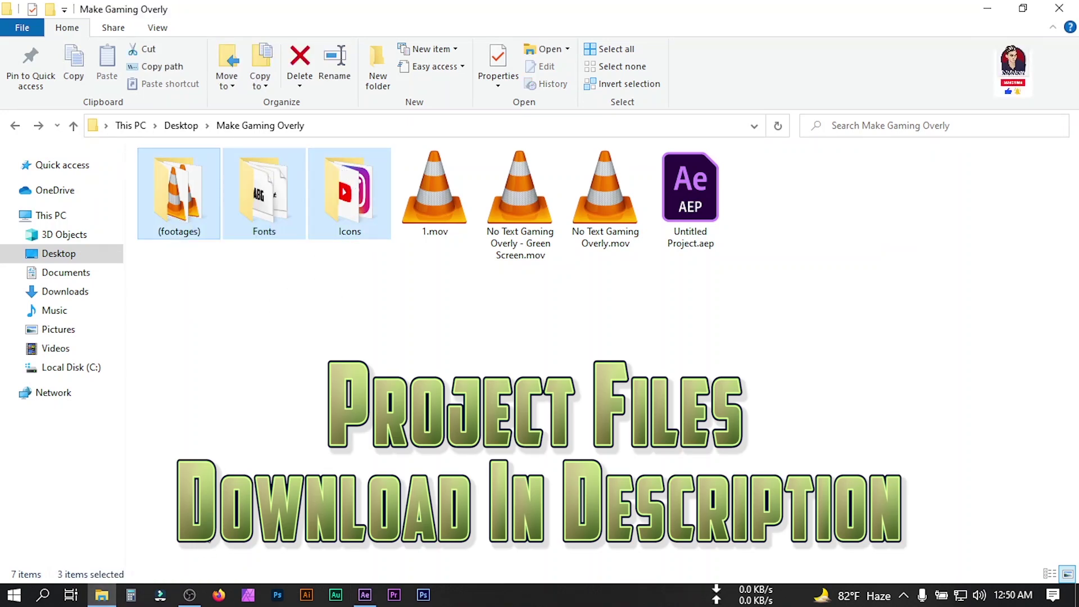
{"action": "left_click", "coordinate": [365, 595]}
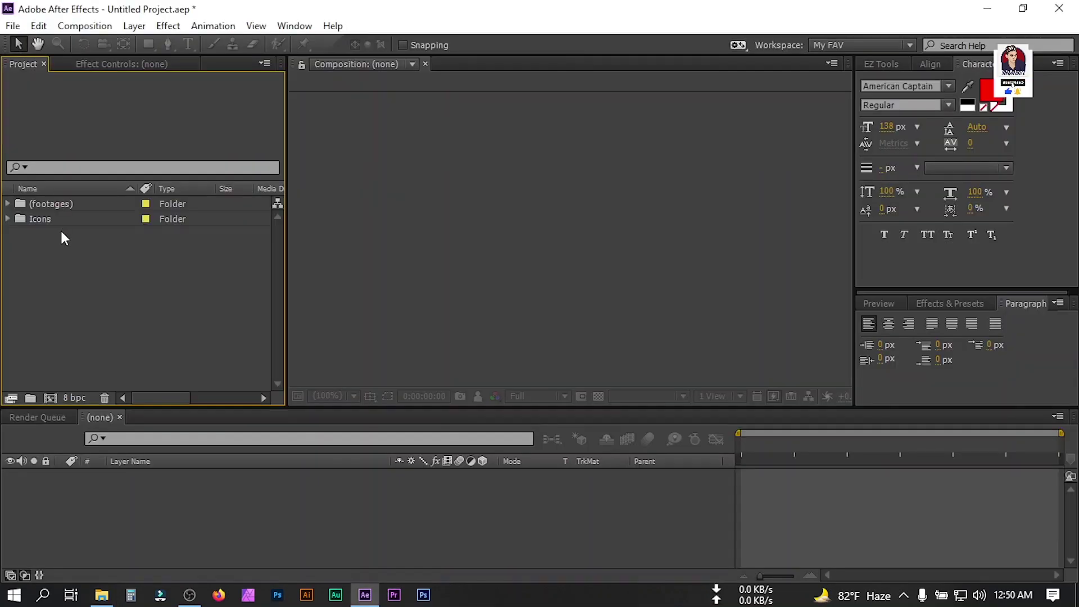
- Create a 1920 × 1080 px, 30 fps, 10-second composition named main and show the proportional grid over it
{"action": "left_click", "coordinate": [51, 399]}
{"action": "type", "text": "main"}
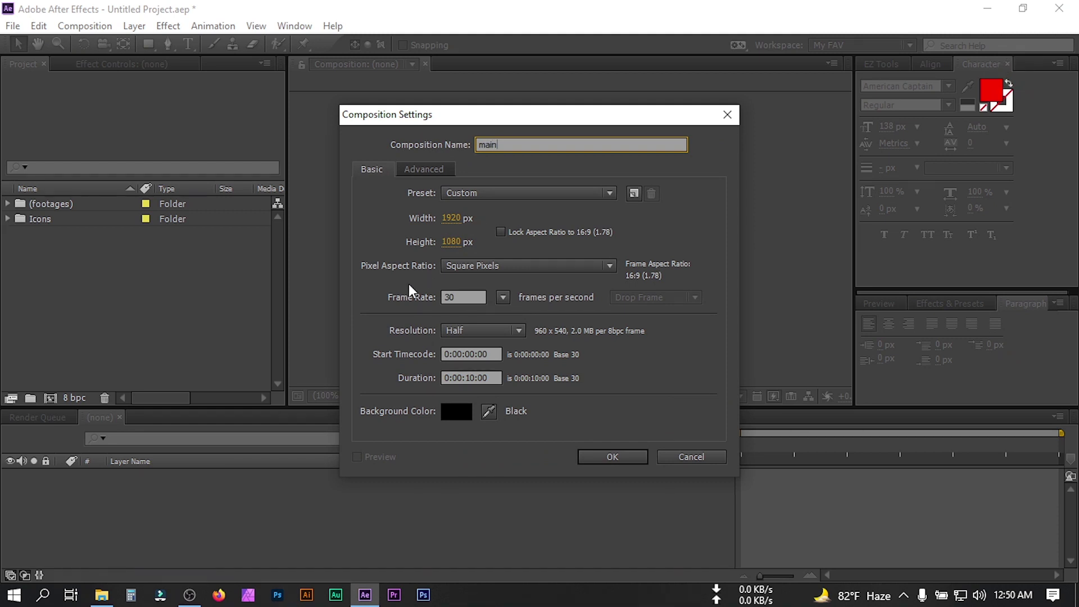
{"action": "left_click", "coordinate": [450, 298]}
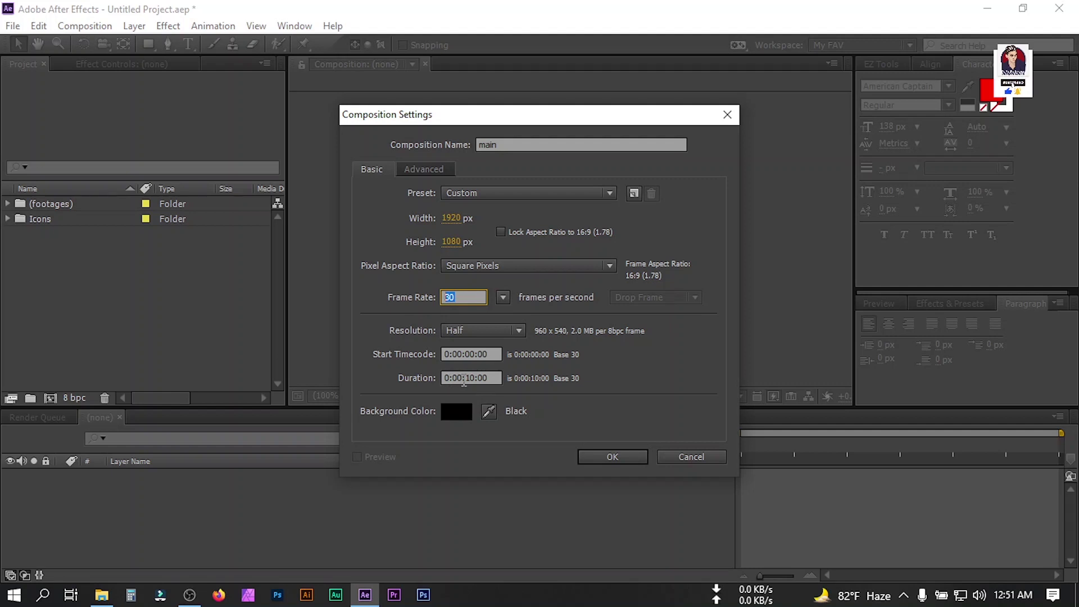
{"action": "left_click", "coordinate": [625, 463]}
{"action": "left_click", "coordinate": [371, 396]}
{"action": "left_click", "coordinate": [422, 433]}
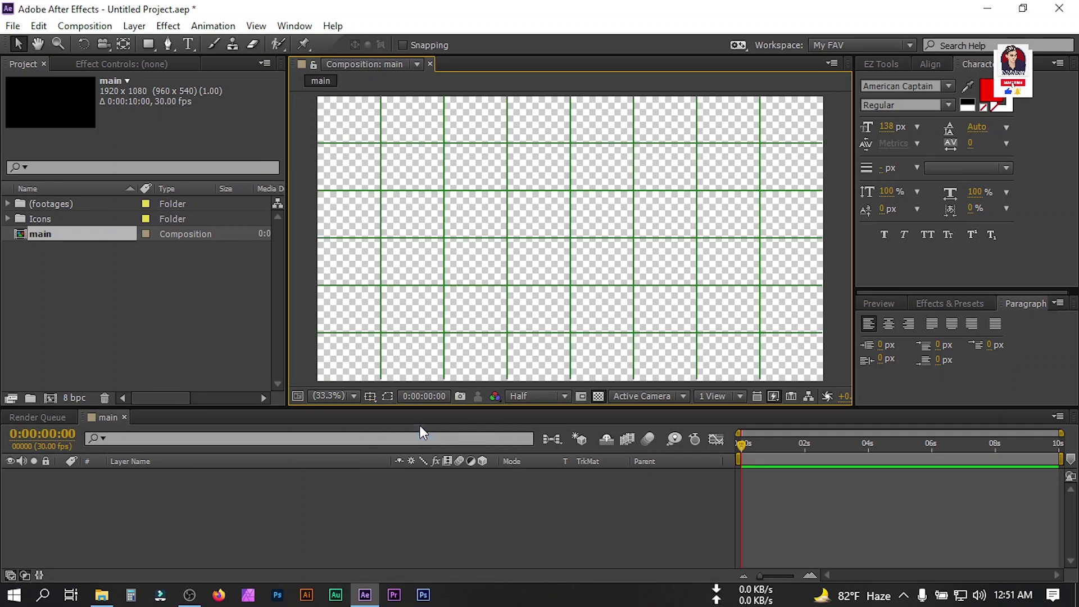
- Add BG.png from the (footages) folder to main, scale it to about 59.1%, and fit it as a strip along the frame's bottom edge
{"action": "left_click", "coordinate": [8, 203]}
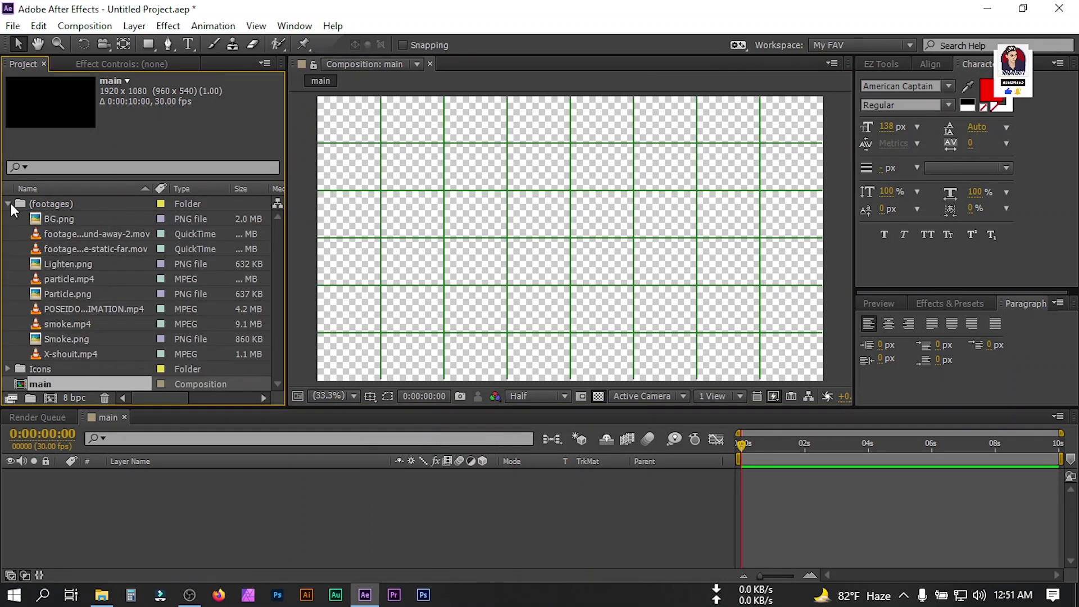
{"action": "left_click", "coordinate": [52, 220]}
{"action": "left_click_drag", "start_coordinate": [51, 222], "coordinate": [112, 500]}
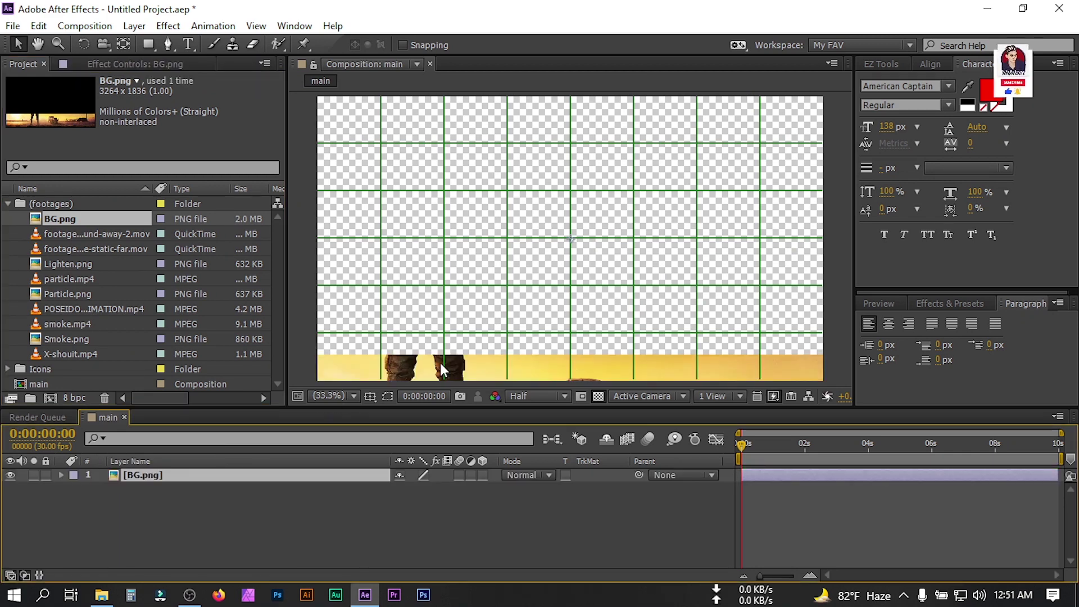
{"action": "left_click_drag", "start_coordinate": [449, 370], "coordinate": [465, 288]}
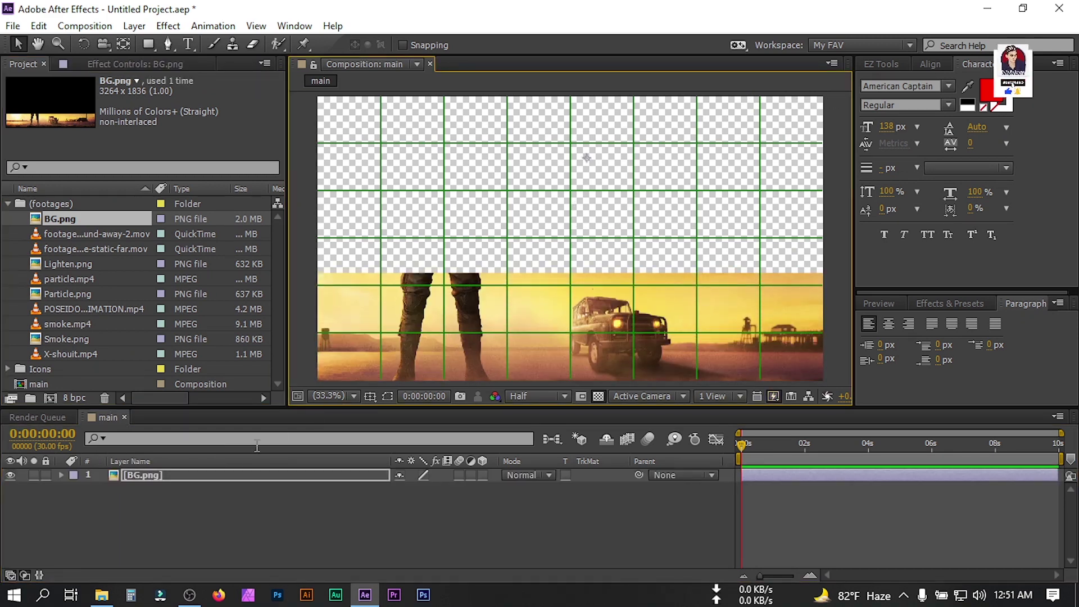
{"action": "key", "text": "s"}
{"action": "left_click_drag", "start_coordinate": [420, 495], "coordinate": [386, 485]}
{"action": "left_click_drag", "start_coordinate": [554, 251], "coordinate": [528, 285]}
{"action": "left_click_drag", "start_coordinate": [292, 341], "coordinate": [319, 330]}
{"action": "left_click_drag", "start_coordinate": [404, 300], "coordinate": [415, 336]}
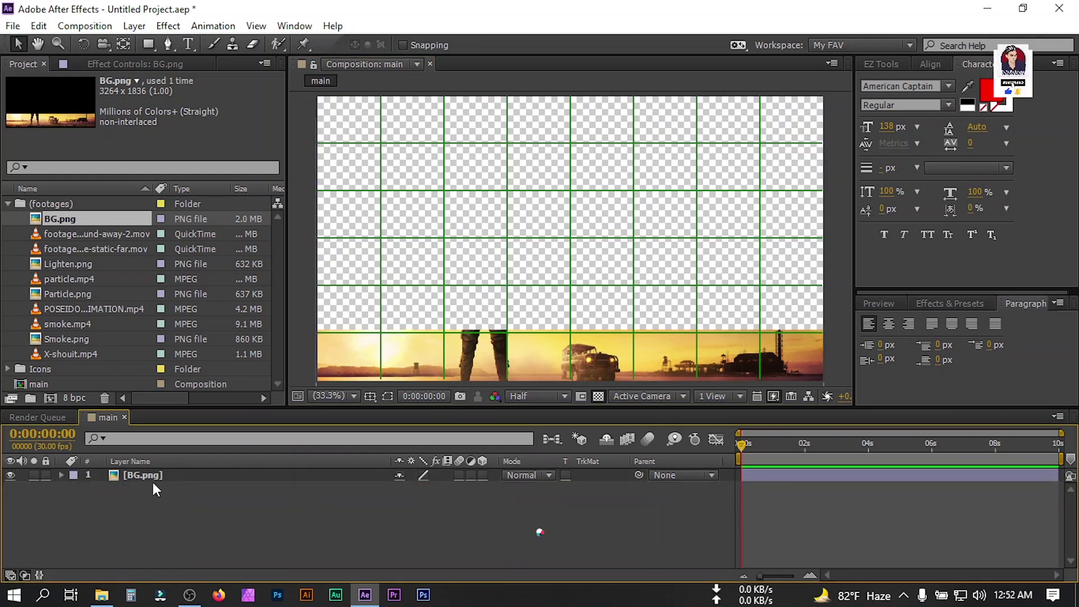
- Pre-compose the BG.png layer as Background, moving all attributes into the new composition
{"action": "right_click", "coordinate": [151, 477]}
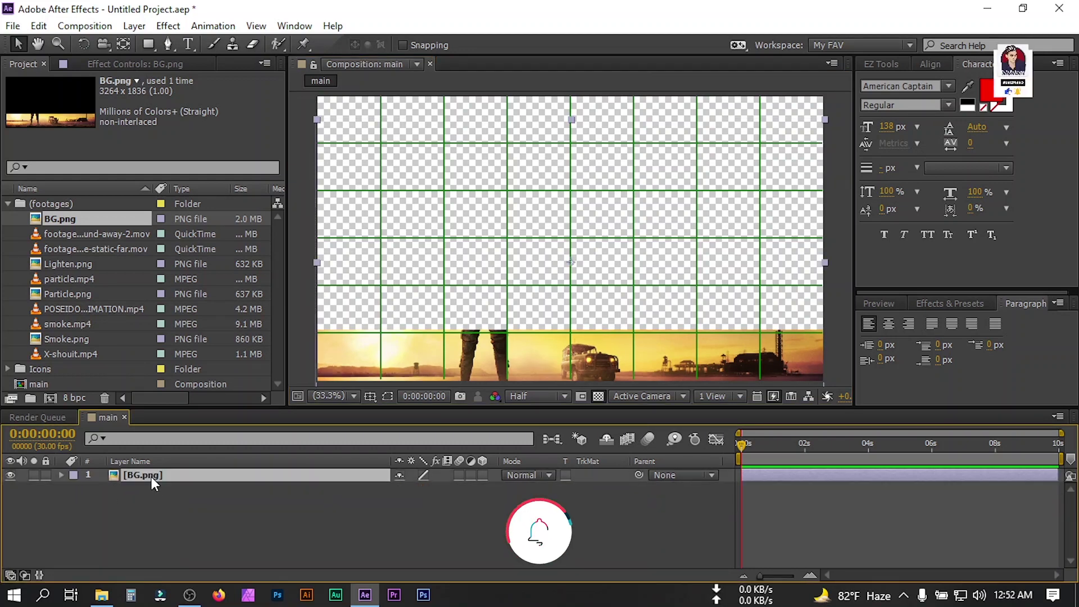
{"action": "left_click", "coordinate": [232, 499]}
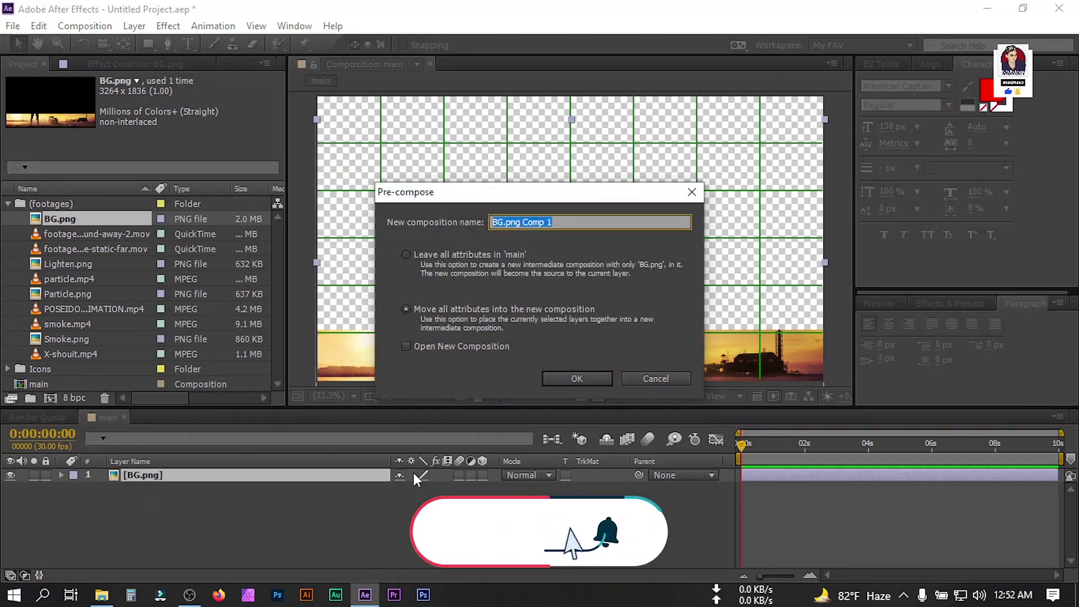
{"action": "type", "text": "Background"}
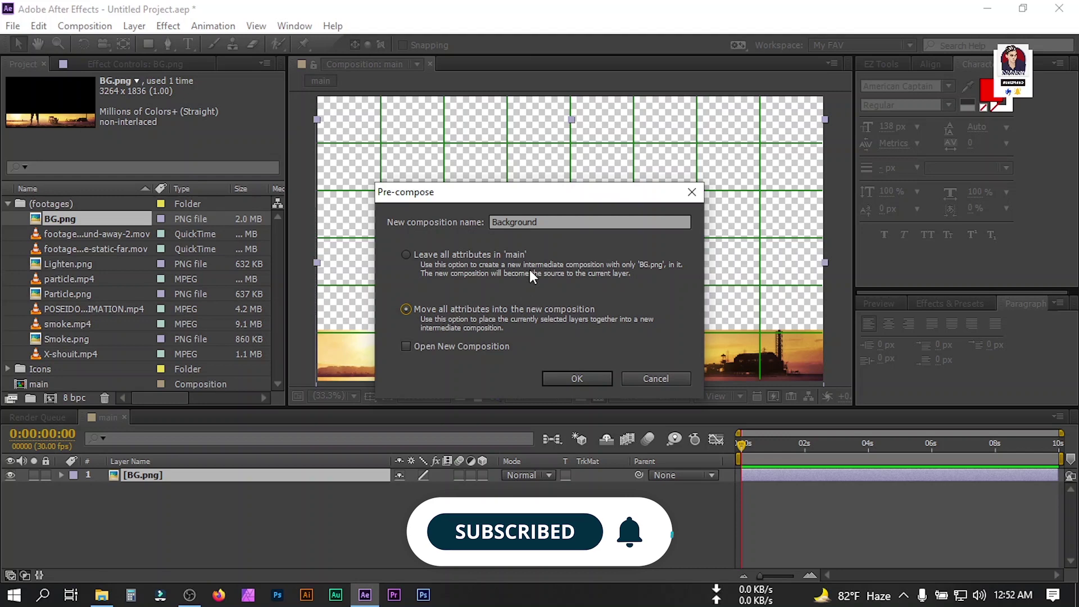
{"action": "left_click", "coordinate": [599, 378]}
- Apply Fast Blur to the Background layer with a blurriness of 20 and Repeat Edge Pixels enabled
{"action": "left_click", "coordinate": [215, 477]}
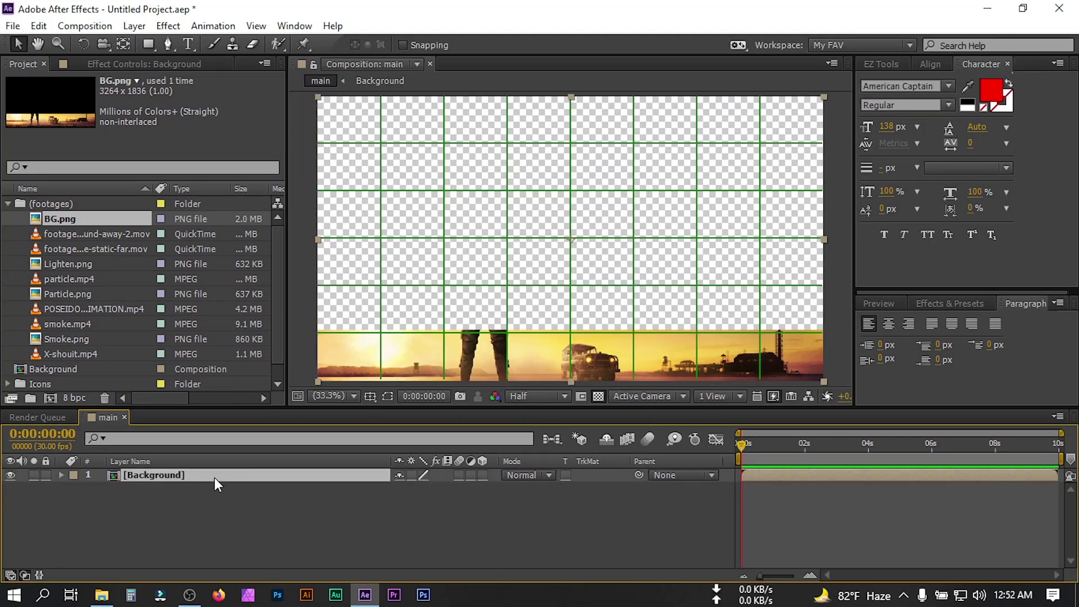
{"action": "key", "text": "ctrl+space"}
{"action": "type", "text": "fas"}
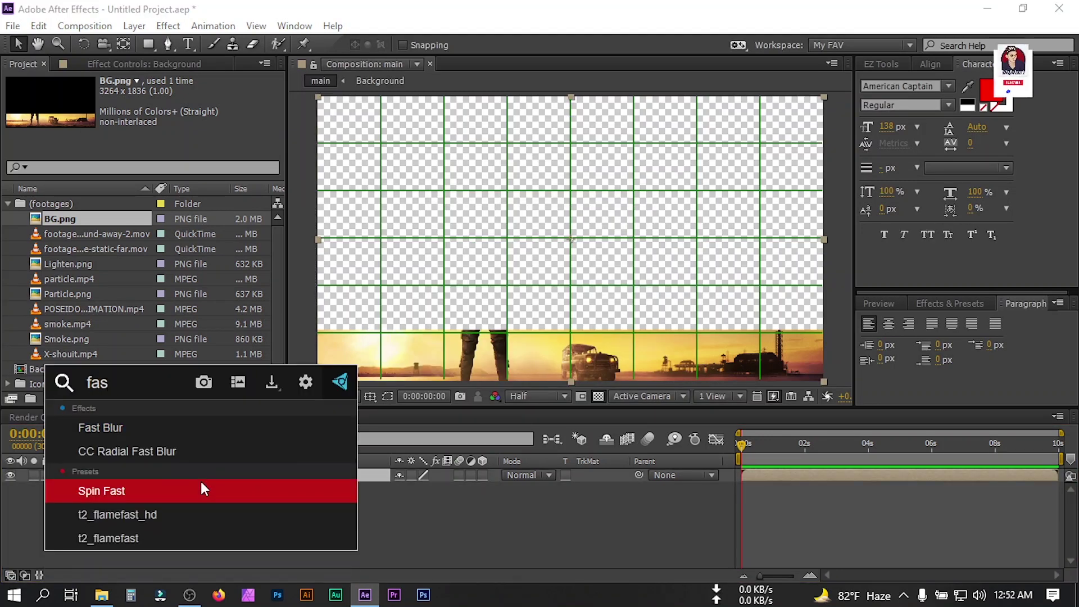
{"action": "left_click", "coordinate": [143, 430]}
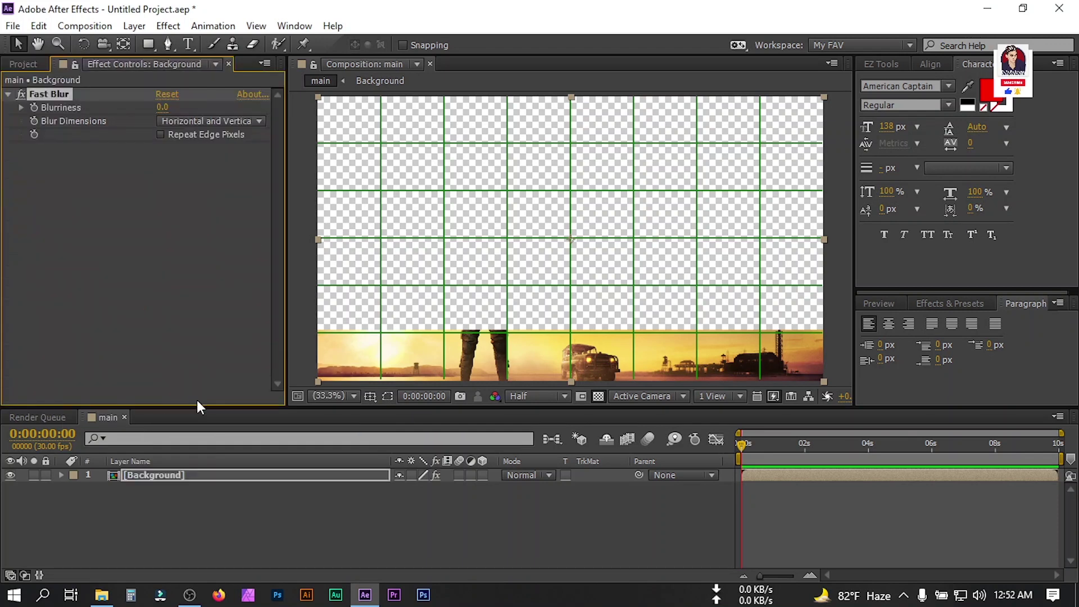
{"action": "left_click", "coordinate": [160, 107]}
{"action": "type", "text": "20"}
{"action": "key", "text": "Return"}
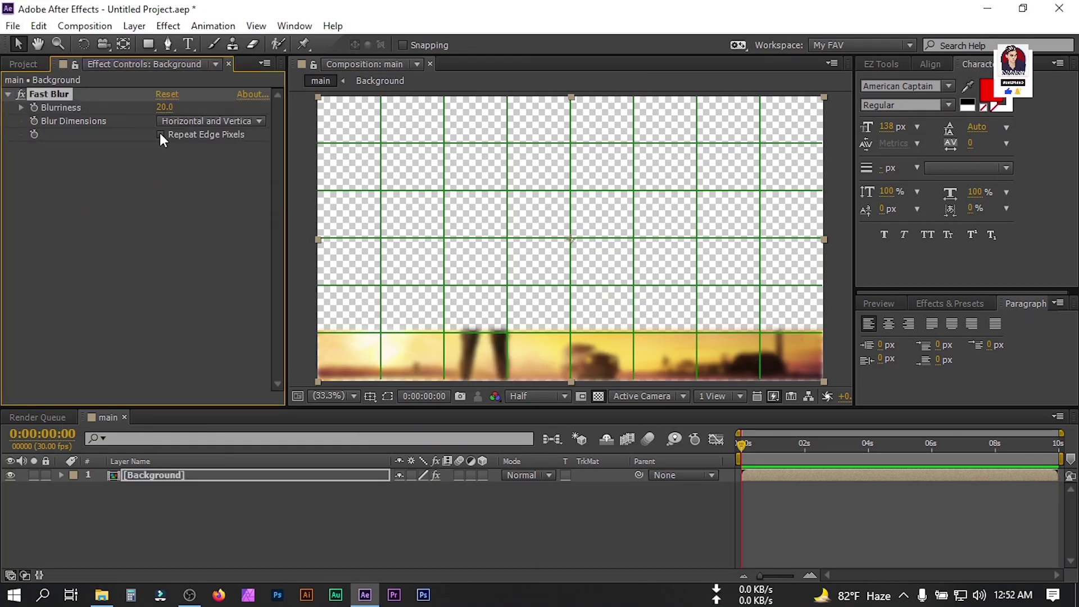
{"action": "left_click", "coordinate": [160, 134]}
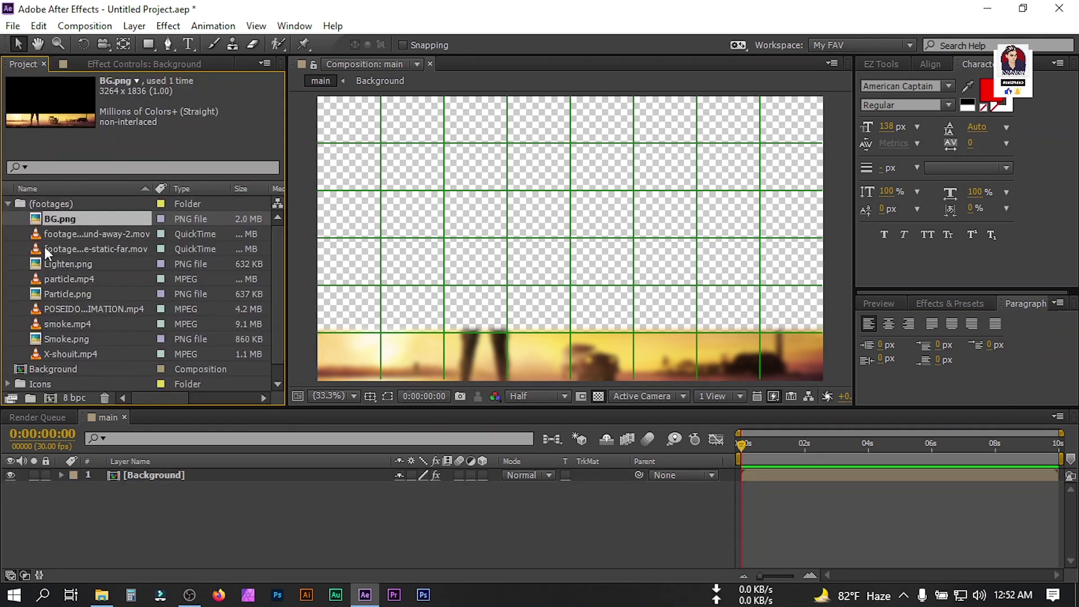
- Add smoke.mp4 above the Background layer and set its blending mode to Screen
{"action": "left_click", "coordinate": [62, 325]}
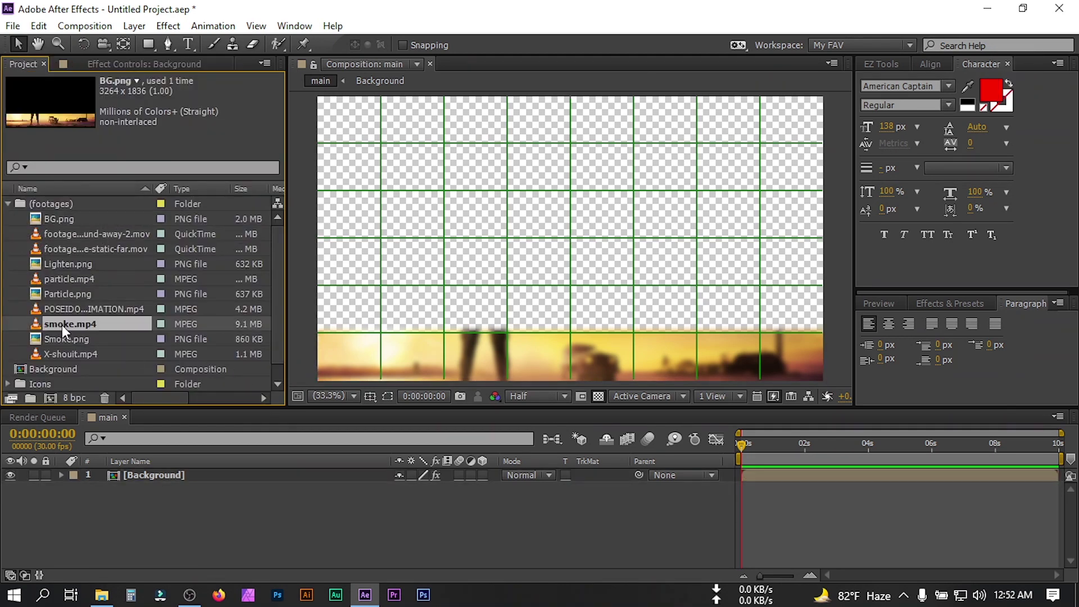
{"action": "left_click_drag", "start_coordinate": [60, 326], "coordinate": [132, 474]}
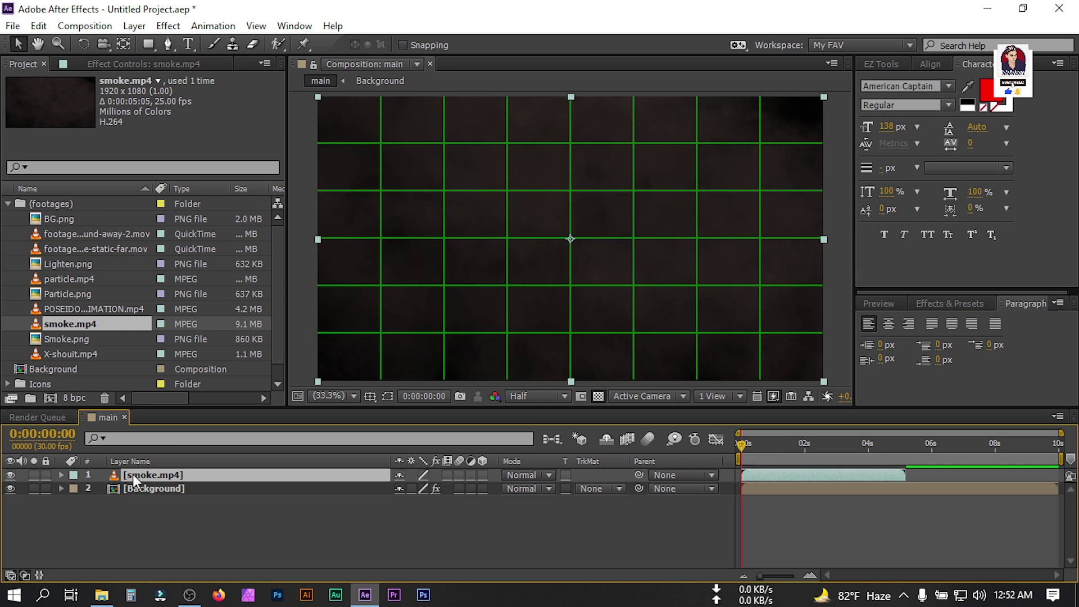
{"action": "left_click", "coordinate": [525, 476]}
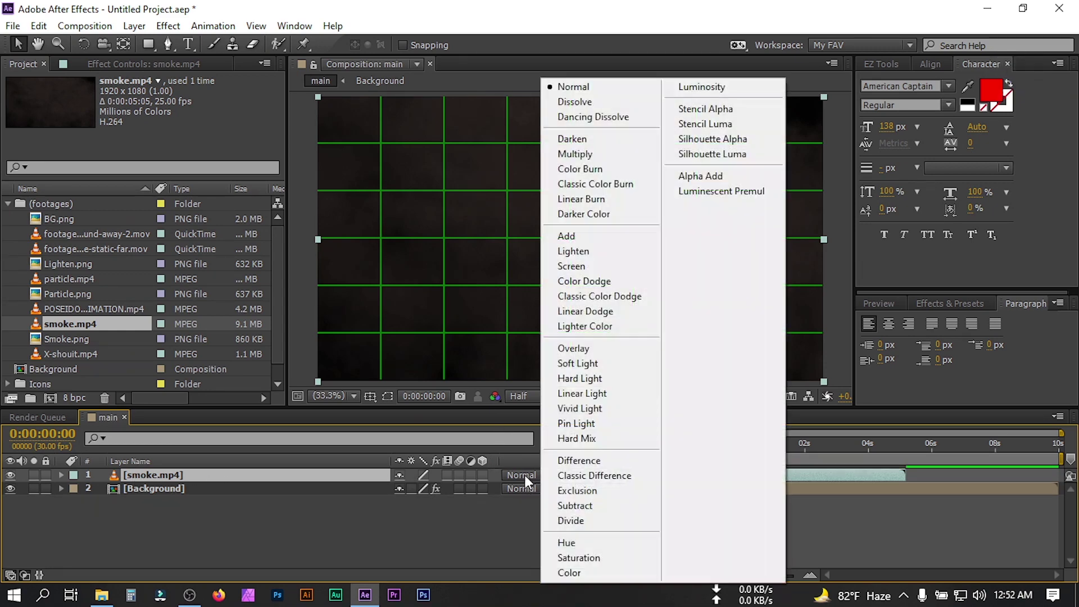
{"action": "left_click", "coordinate": [580, 266]}
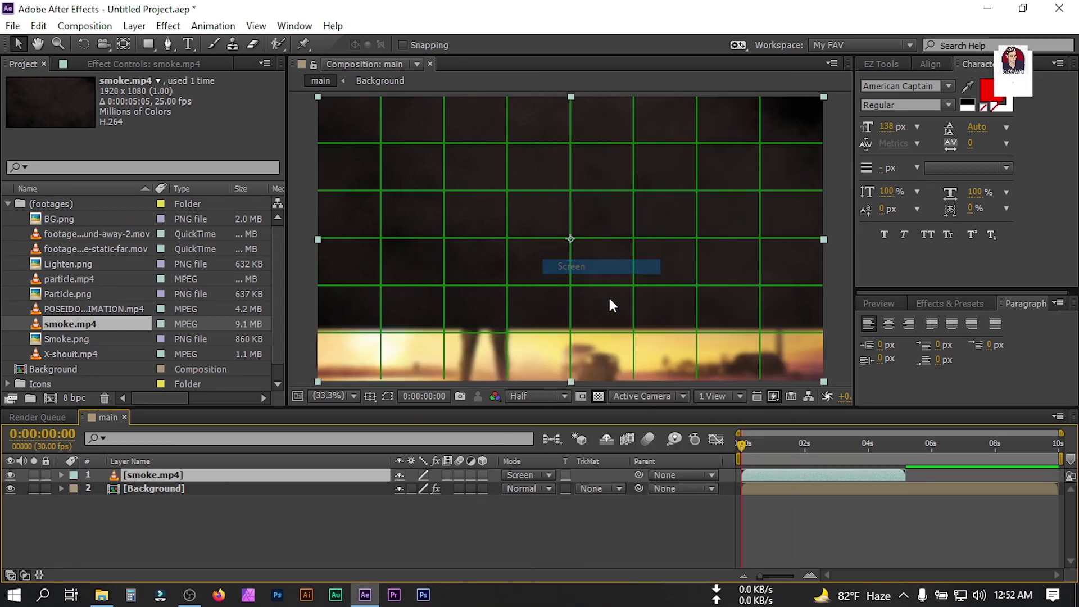
- Mask smoke.mp4 with a rectangle around the background strip and feather the mask by 93 pixels
{"action": "left_click", "coordinate": [148, 43]}
{"action": "left_click", "coordinate": [208, 43]}
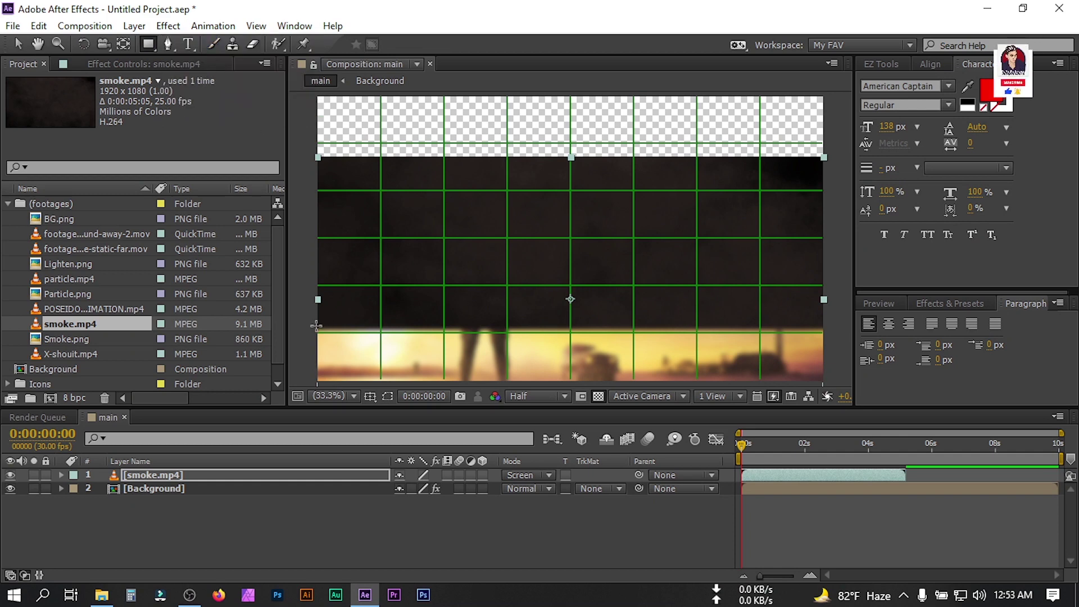
{"action": "left_click_drag", "start_coordinate": [315, 327], "coordinate": [831, 387]}
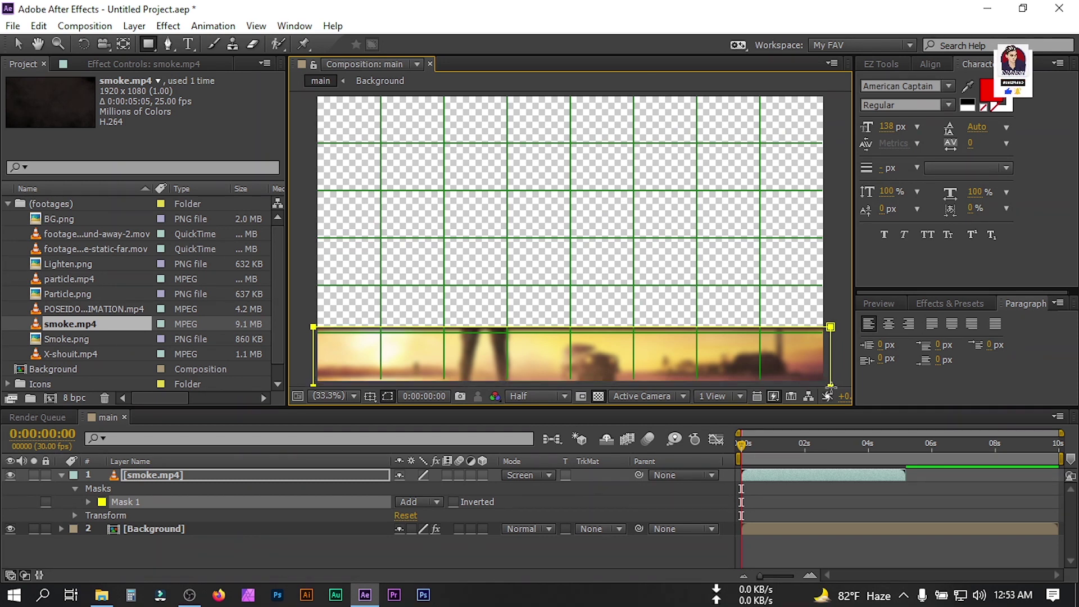
{"action": "key", "text": "f"}
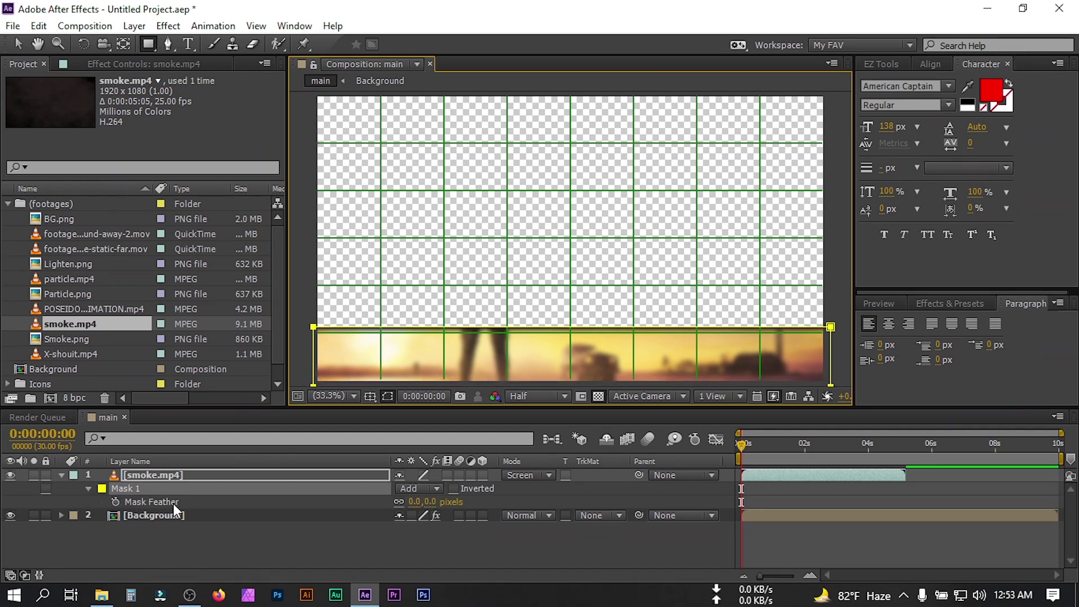
{"action": "left_click_drag", "start_coordinate": [417, 502], "coordinate": [464, 501]}
{"action": "left_click", "coordinate": [280, 531]}
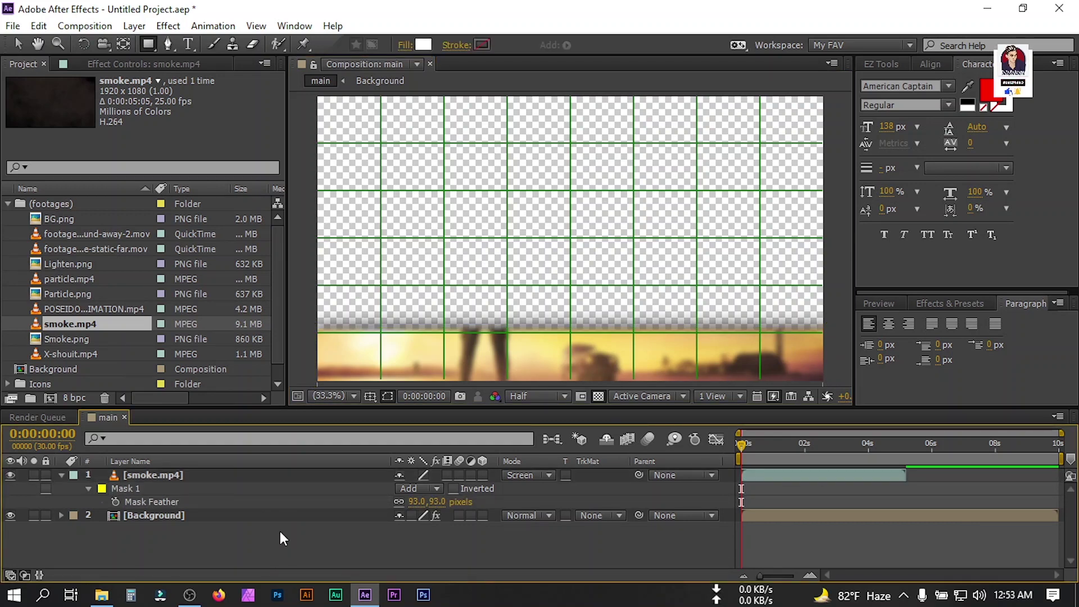
- Enable time remapping on smoke.mp4 and stretch its end keyframe and layer out-point to the composition's 10-second end
{"action": "left_click", "coordinate": [60, 476]}
{"action": "left_click", "coordinate": [189, 476]}
{"action": "right_click", "coordinate": [183, 469]}
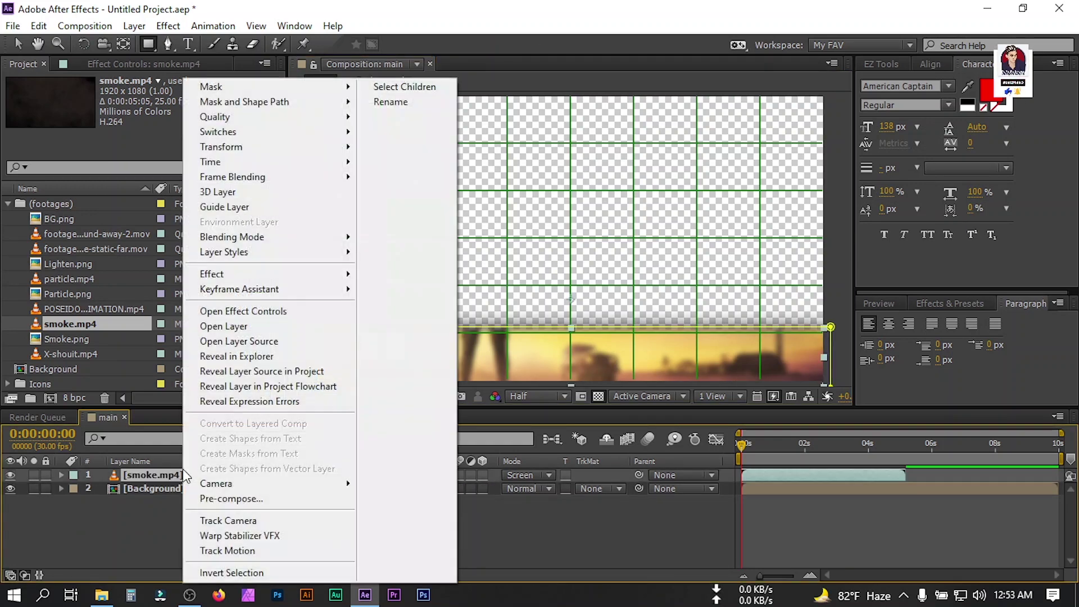
{"action": "mouse_move", "coordinate": [287, 162]}
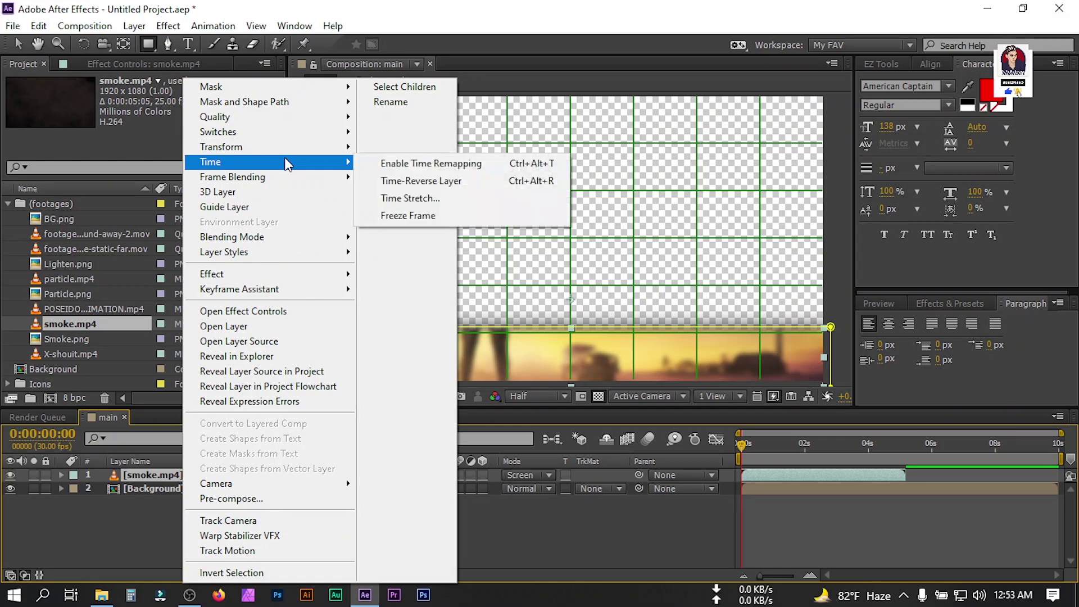
{"action": "left_click", "coordinate": [444, 163]}
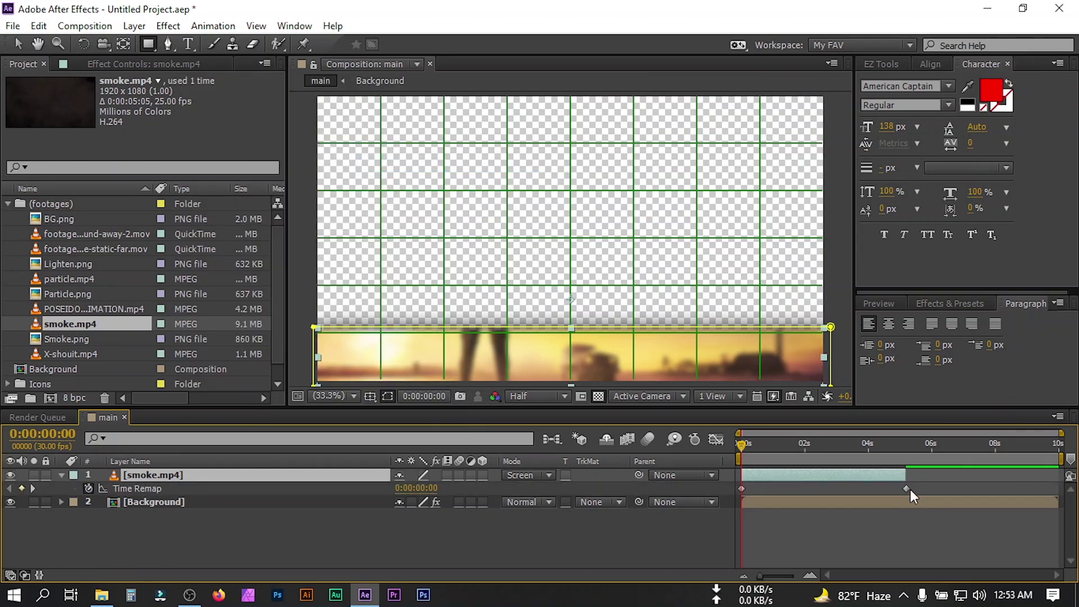
{"action": "left_click_drag", "start_coordinate": [908, 488], "coordinate": [951, 488]}
{"action": "left_click_drag", "start_coordinate": [1029, 487], "coordinate": [1056, 495]}
{"action": "left_click_drag", "start_coordinate": [911, 473], "coordinate": [1060, 473]}
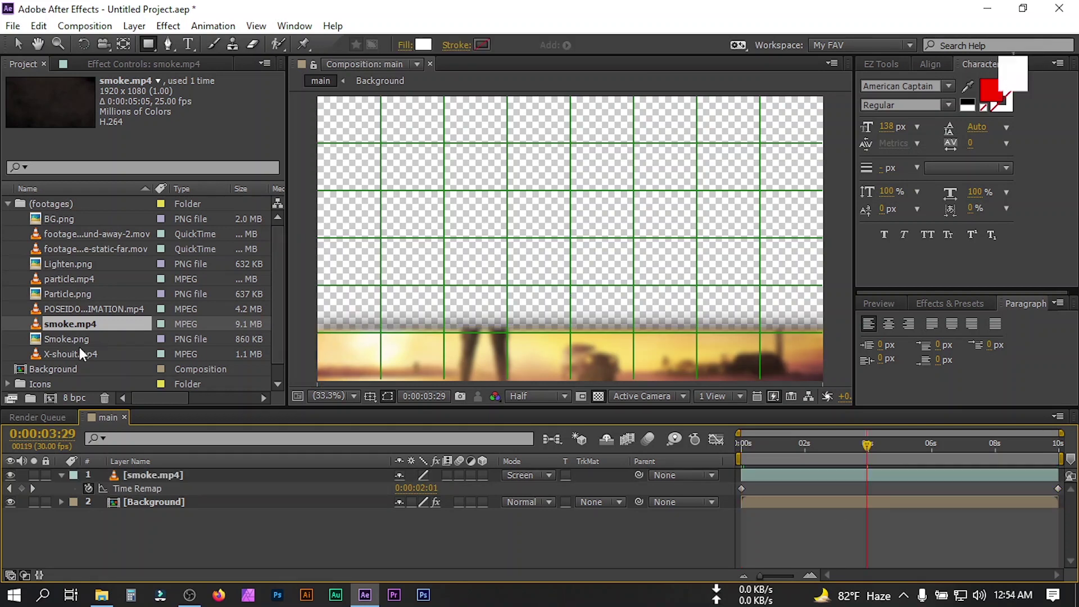
- Add Smoke.png to main, align it with the background strip, and scale it down to roughly the composition's width
{"action": "left_click", "coordinate": [60, 338]}
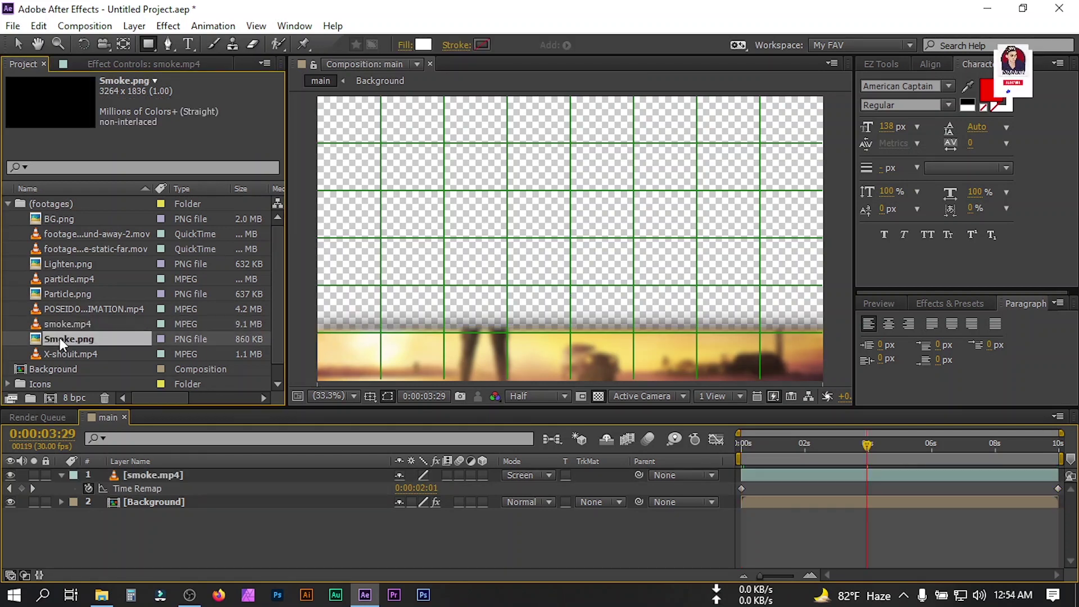
{"action": "left_click_drag", "start_coordinate": [62, 342], "coordinate": [129, 473]}
{"action": "scroll", "coordinate": [550, 300], "scroll_direction": "down", "scroll_amount": 2}
{"action": "left_click_drag", "start_coordinate": [550, 301], "coordinate": [562, 272]}
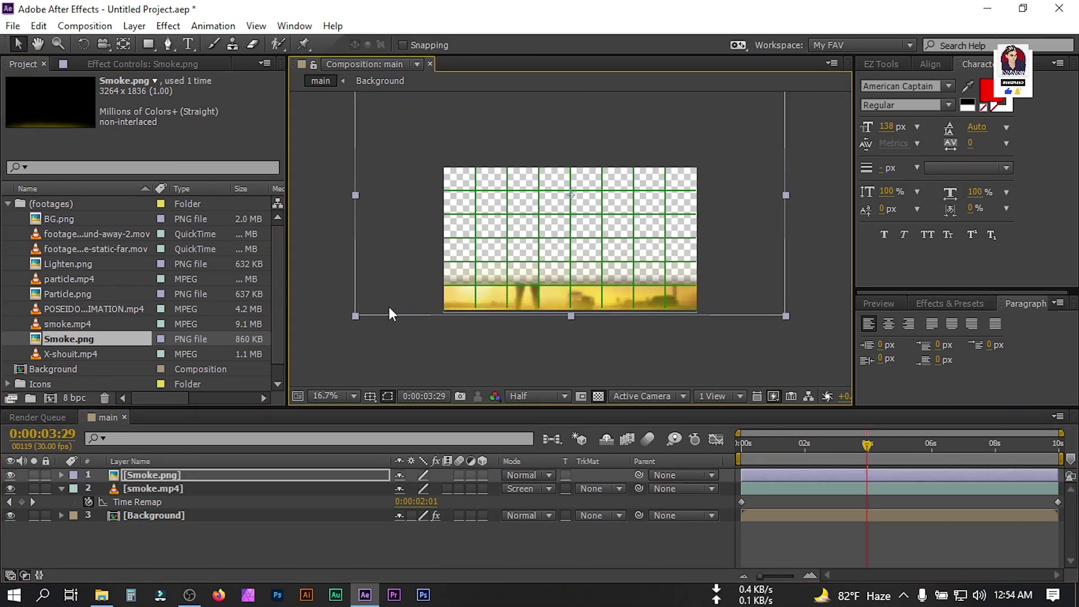
{"action": "left_click", "coordinate": [350, 317]}
{"action": "left_click", "coordinate": [358, 313]}
{"action": "left_click_drag", "start_coordinate": [358, 315], "coordinate": [443, 290]}
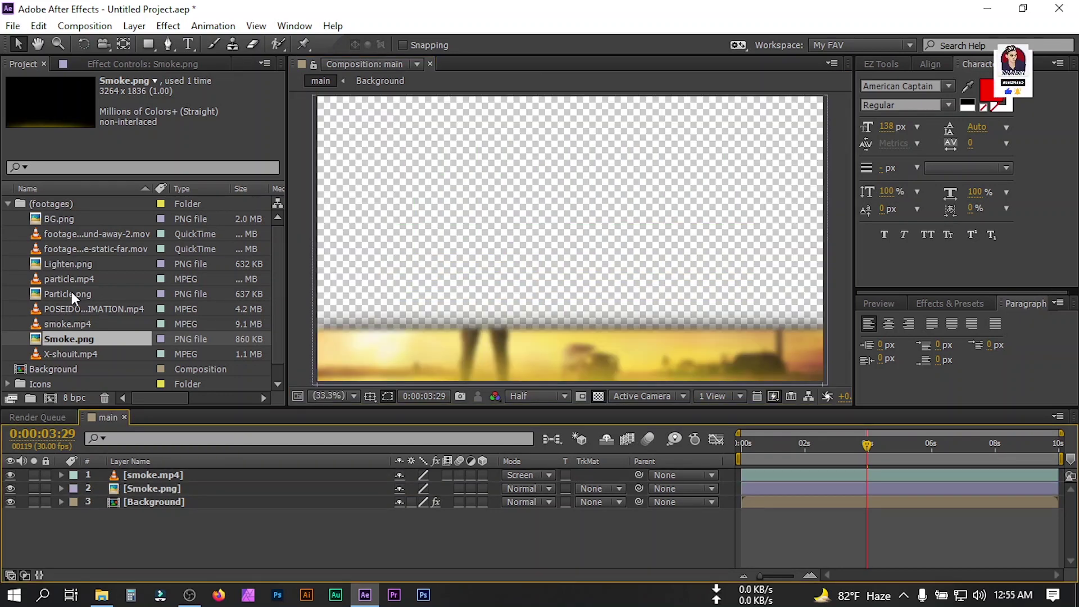
- Add Particle.png as the top layer, scale it to 59%, align it with the background strip, and set its blending mode to Screen
{"action": "left_click", "coordinate": [58, 294]}
{"action": "left_click_drag", "start_coordinate": [52, 296], "coordinate": [133, 472]}
{"action": "left_click_drag", "start_coordinate": [466, 225], "coordinate": [462, 268]}
{"action": "key", "text": "s"}
{"action": "left_click_drag", "start_coordinate": [413, 495], "coordinate": [474, 325]}
{"action": "left_click_drag", "start_coordinate": [535, 232], "coordinate": [527, 354]}
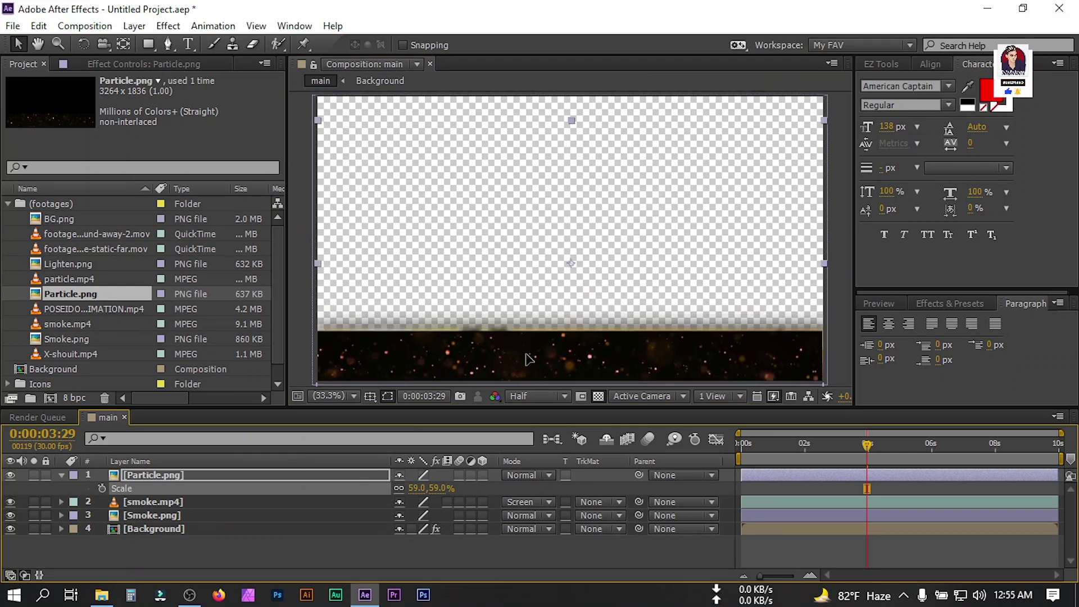
{"action": "left_click", "coordinate": [528, 475]}
{"action": "left_click", "coordinate": [610, 267]}
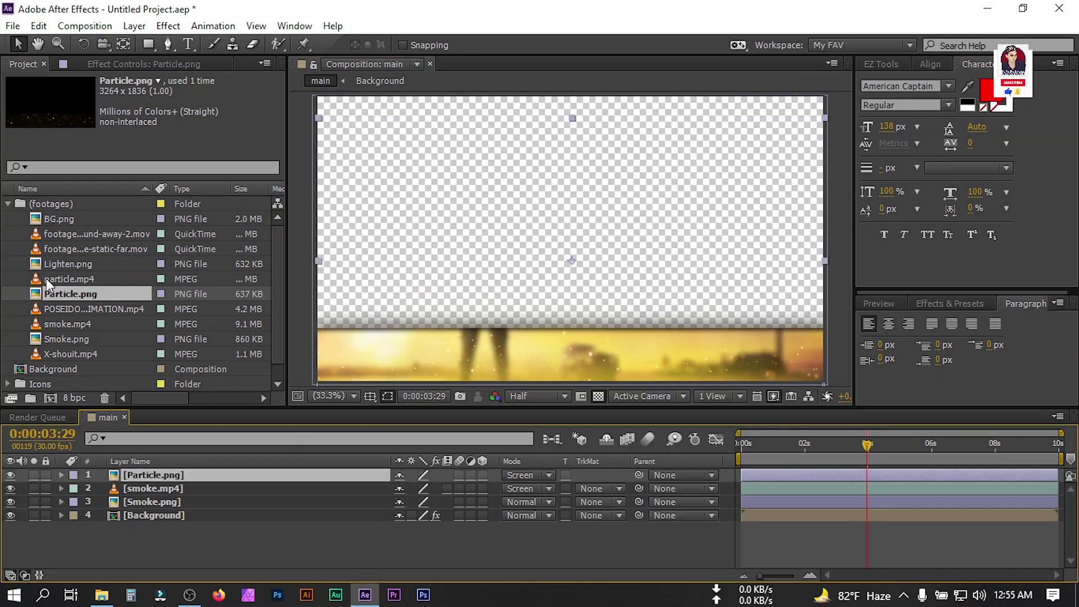
- Add particle.mp4 above Particle.png and set its blending mode to Screen
{"action": "left_click", "coordinate": [47, 278]}
{"action": "left_click_drag", "start_coordinate": [62, 281], "coordinate": [157, 475]}
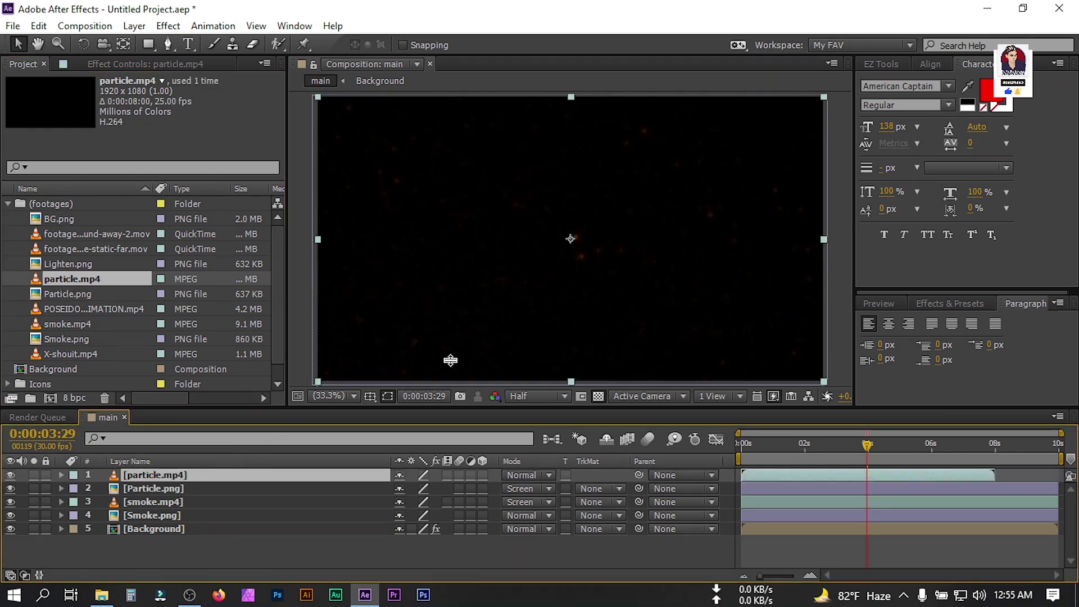
{"action": "left_click", "coordinate": [519, 474]}
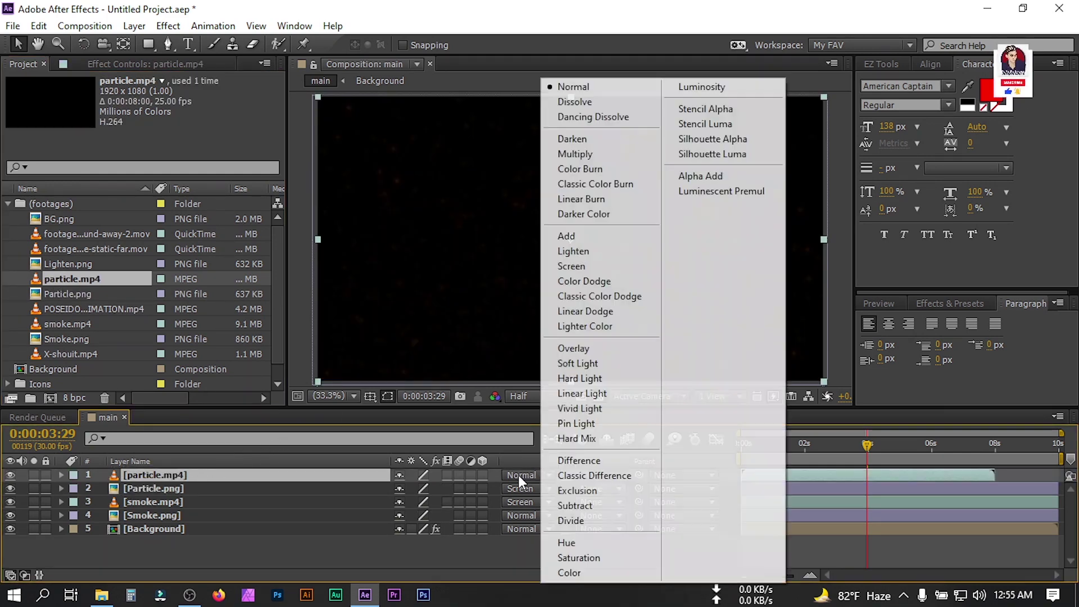
{"action": "left_click", "coordinate": [571, 266]}
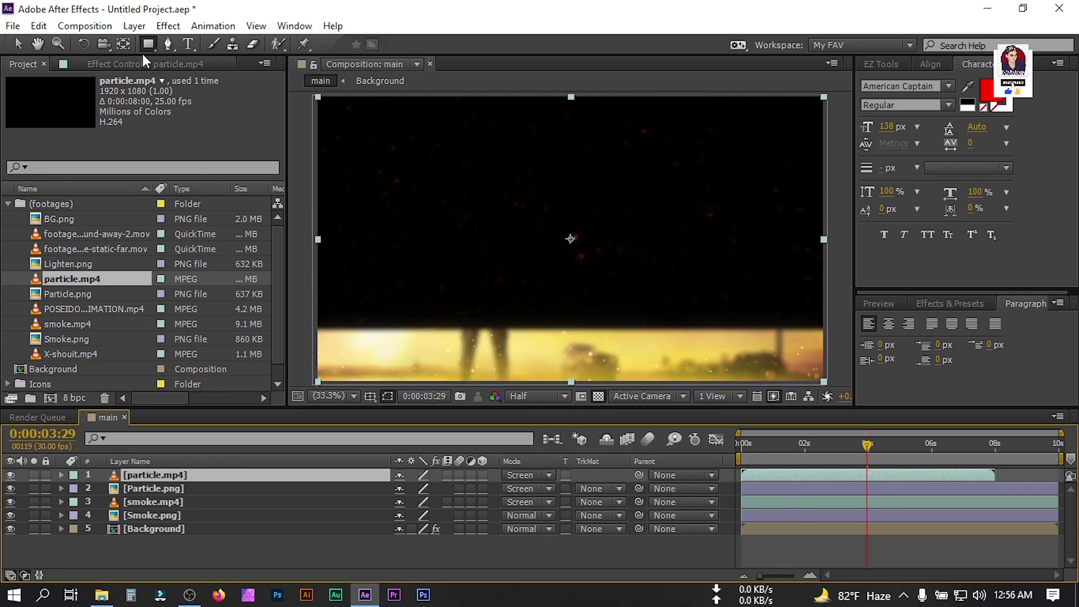
- Mask particle.mp4 with a rectangle around the background strip and feather the mask's edges
{"action": "left_click_drag", "start_coordinate": [144, 46], "coordinate": [152, 47]}
{"action": "left_click_drag", "start_coordinate": [312, 319], "coordinate": [831, 385]}
{"action": "key", "text": "f"}
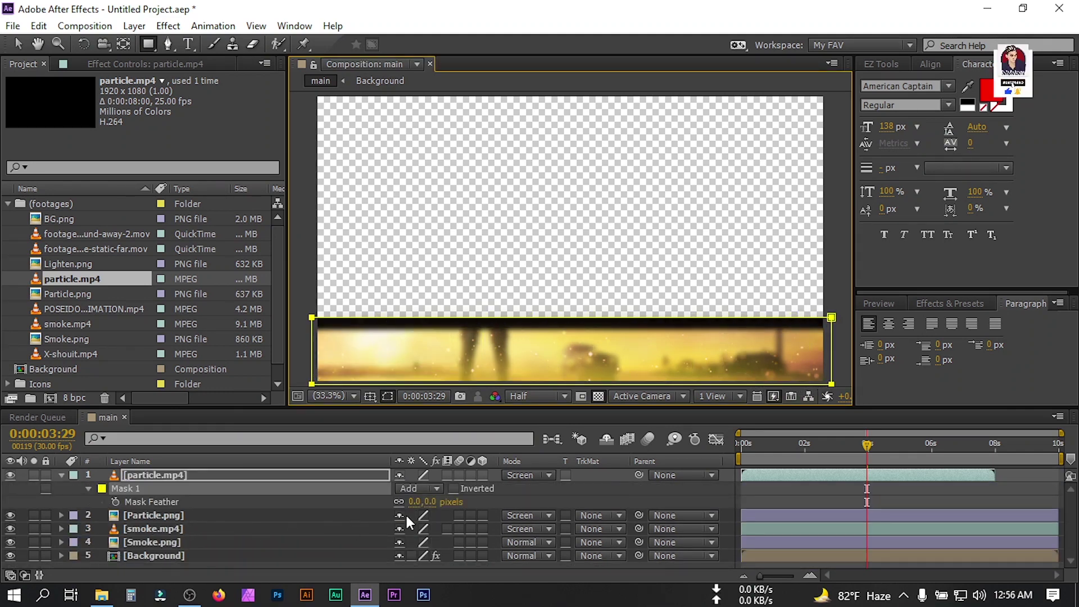
{"action": "left_click_drag", "start_coordinate": [415, 502], "coordinate": [447, 502]}
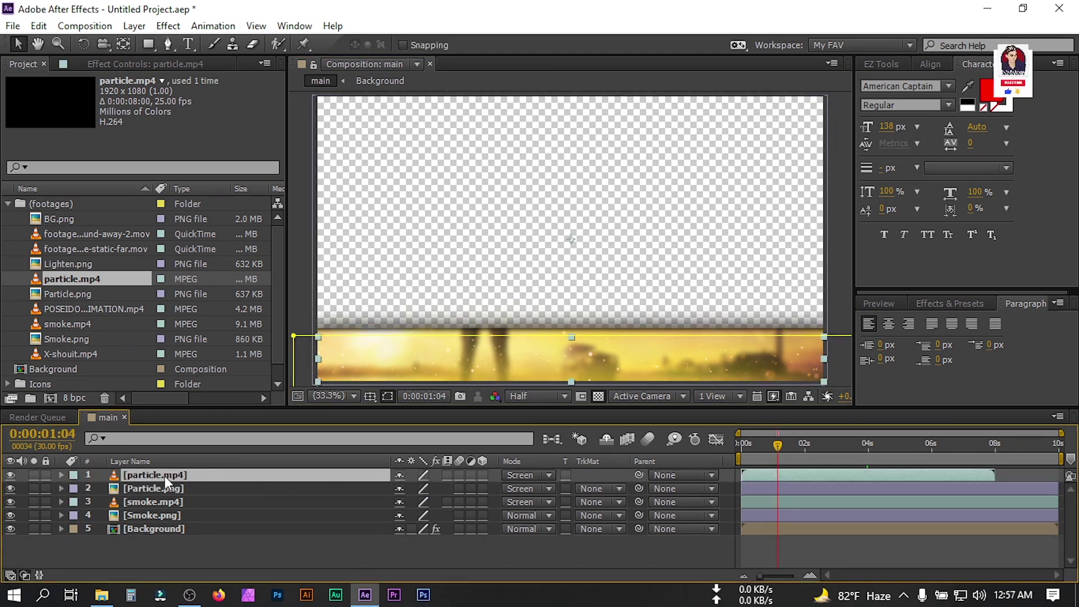
- Enable time remapping on particle.mp4 and extend its end keyframe and layer out-point to the composition's 10-second end
{"action": "right_click", "coordinate": [157, 474]}
{"action": "mouse_move", "coordinate": [275, 163]}
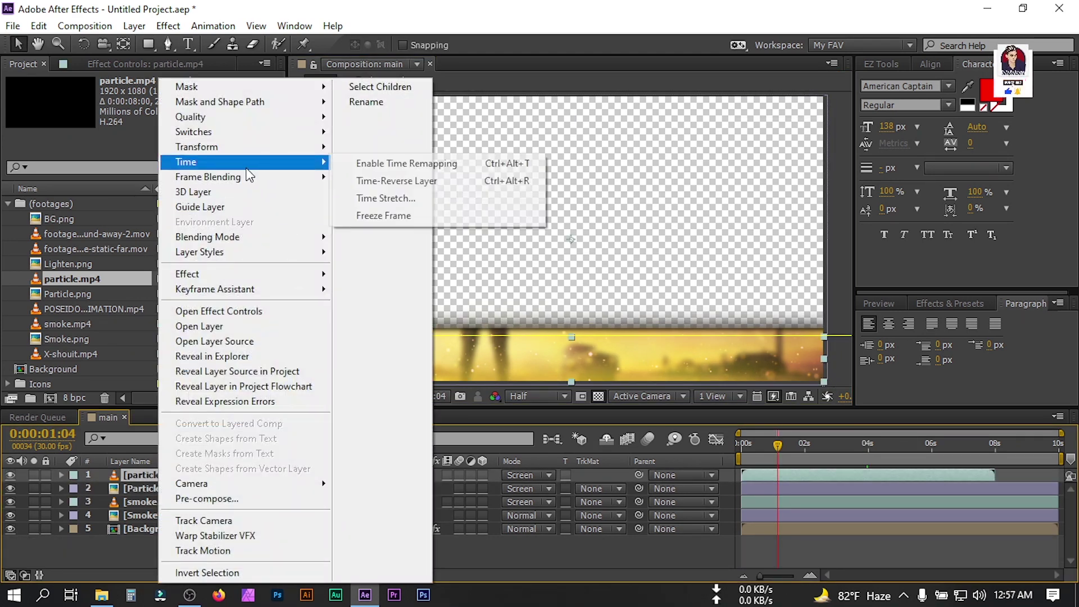
{"action": "left_click", "coordinate": [440, 165]}
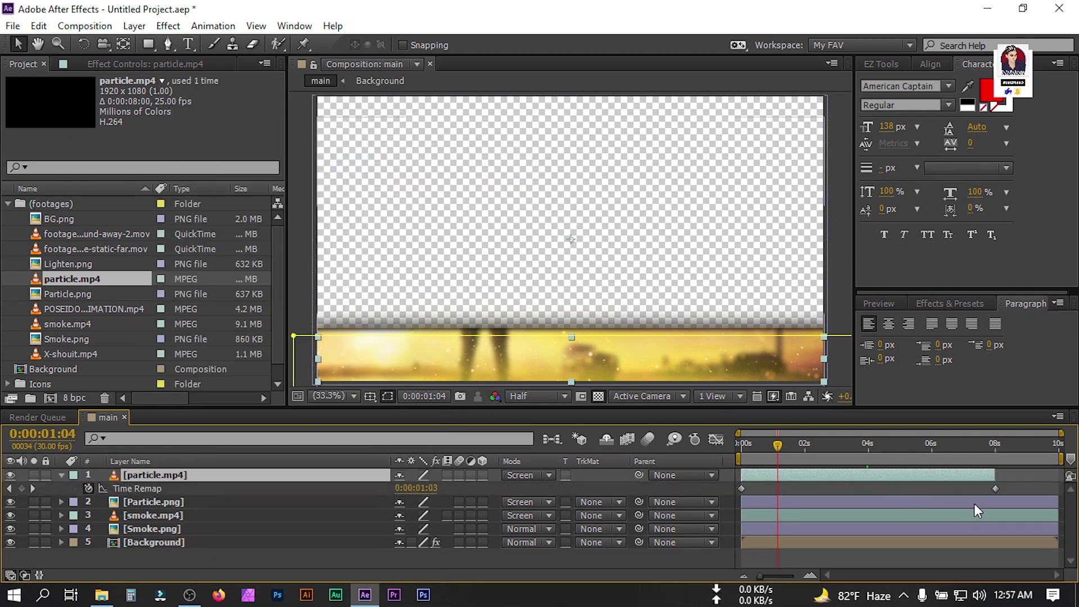
{"action": "left_click", "coordinate": [995, 489]}
{"action": "left_click_drag", "start_coordinate": [997, 490], "coordinate": [1059, 475]}
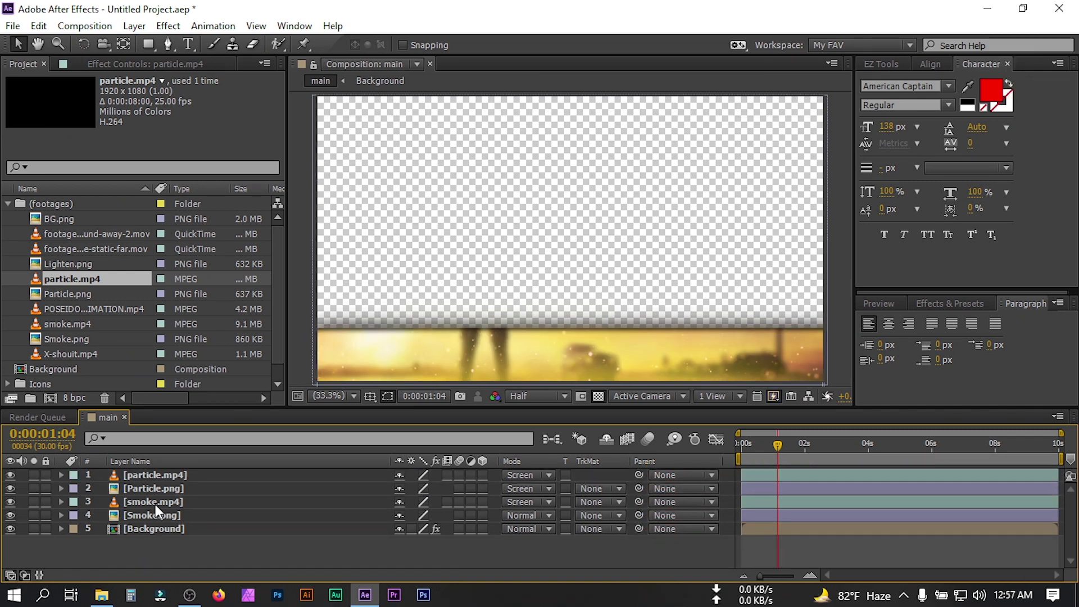
- Pre-compose all layers in main into a new composition named Background Comp, moving all attributes into it
{"action": "key", "text": "ctrl+a"}
{"action": "right_click", "coordinate": [147, 477]}
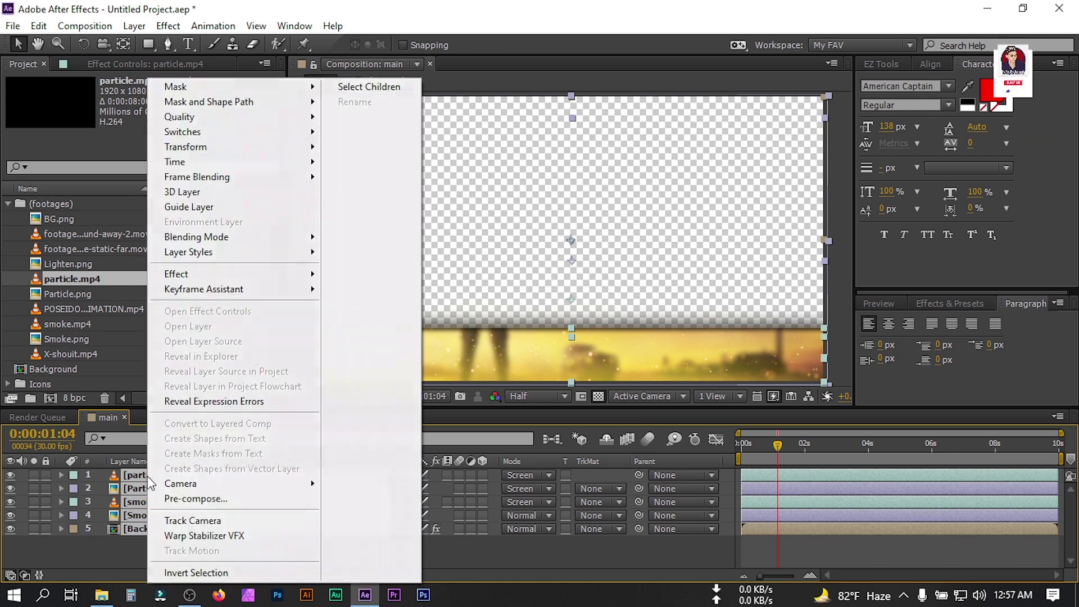
{"action": "left_click", "coordinate": [221, 499]}
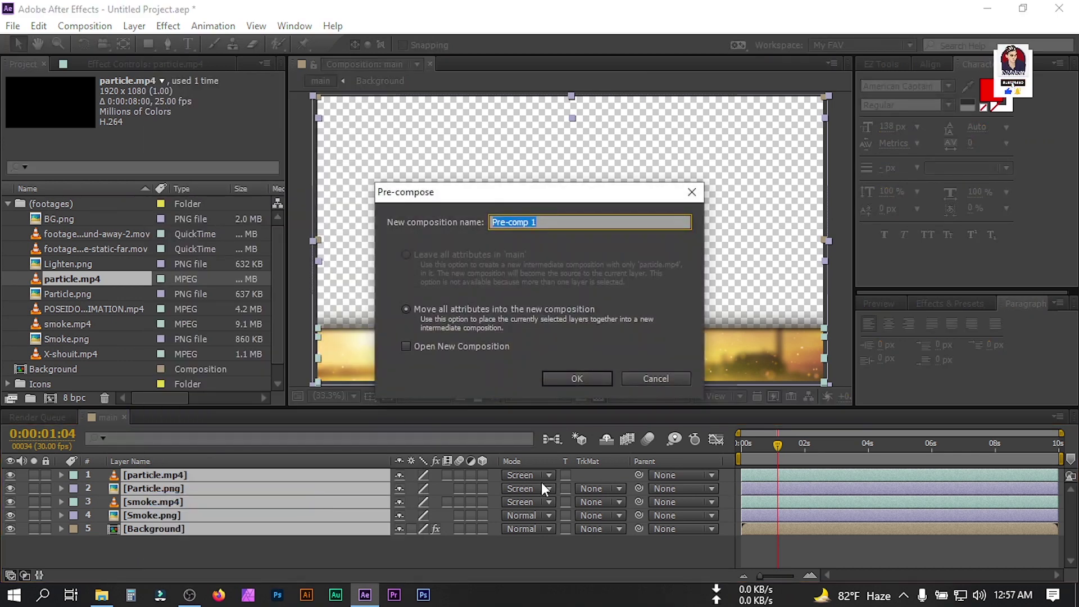
{"action": "type", "text": "Background Comp"}
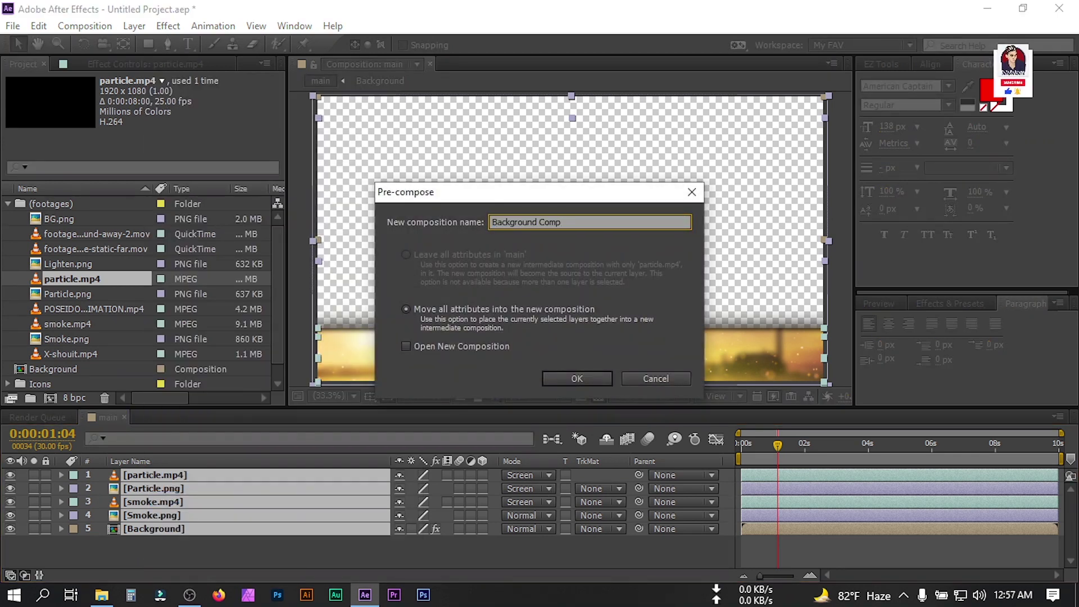
{"action": "left_click", "coordinate": [563, 378]}
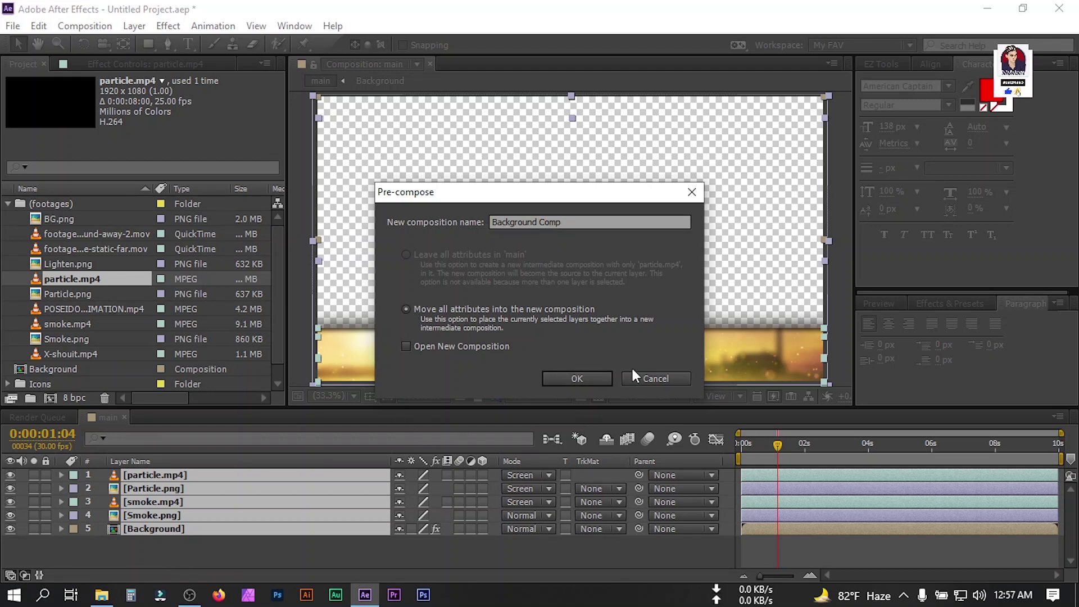
{"action": "left_click", "coordinate": [559, 380]}
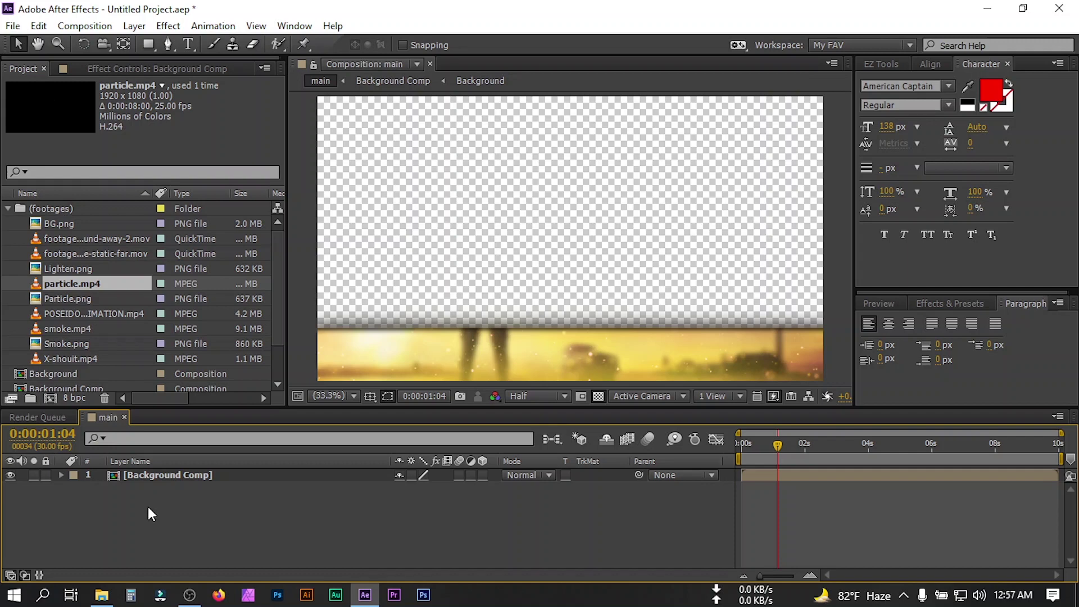
- Create a text layer with the channel title "Xhehab Gaming" and place it at the left end of the background strip
{"action": "right_click", "coordinate": [143, 507]}
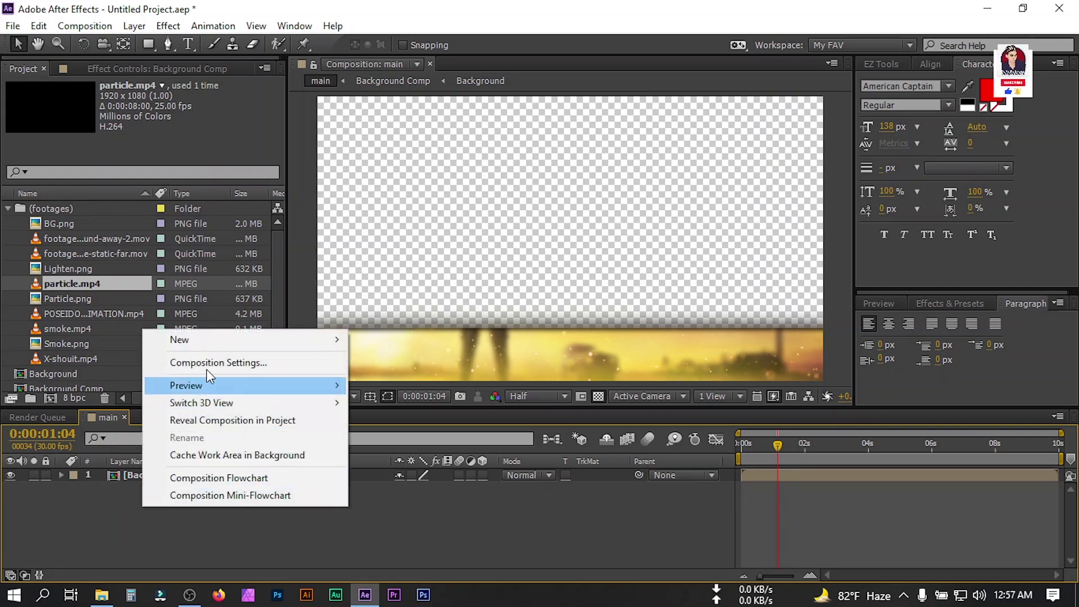
{"action": "mouse_move", "coordinate": [211, 341]}
{"action": "left_click", "coordinate": [400, 360]}
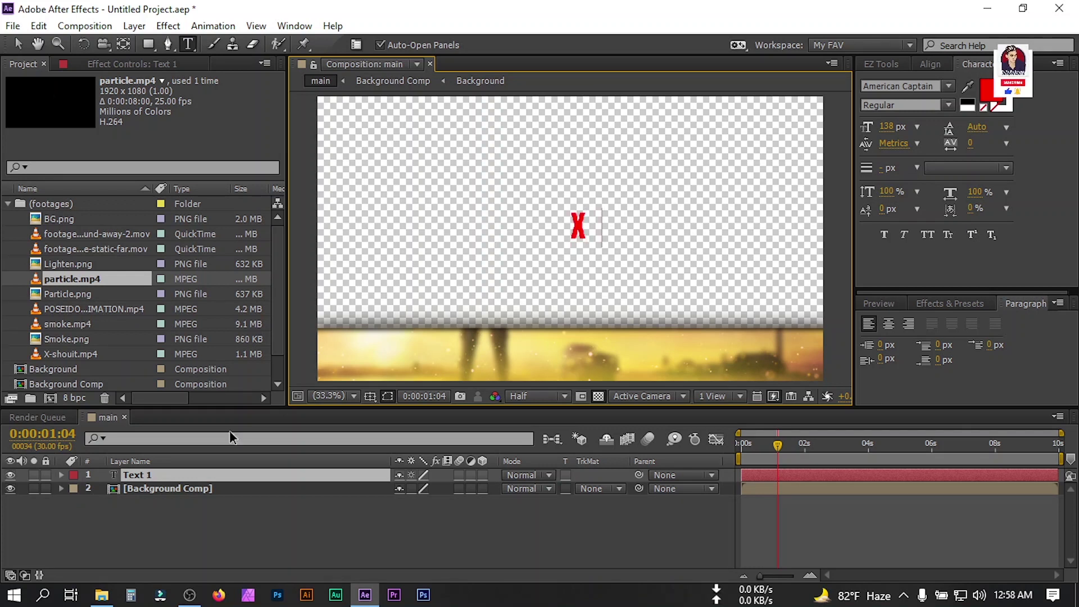
{"action": "type", "text": "HEHAB LIVE"}
{"action": "key", "text": "BackSpace"}
{"action": "key", "text": "BackSpace"}
{"action": "key", "text": "BackSpace"}
{"action": "key", "text": "BackSpace"}
{"action": "type", "text": "Gaming"}
{"action": "left_click", "coordinate": [16, 45]}
{"action": "left_click_drag", "start_coordinate": [634, 228], "coordinate": [397, 354]}
{"action": "left_click", "coordinate": [236, 523]}
- Apply a Gradient Ramp effect to the title text and set its Start Color to yellow
{"action": "left_click", "coordinate": [144, 475]}
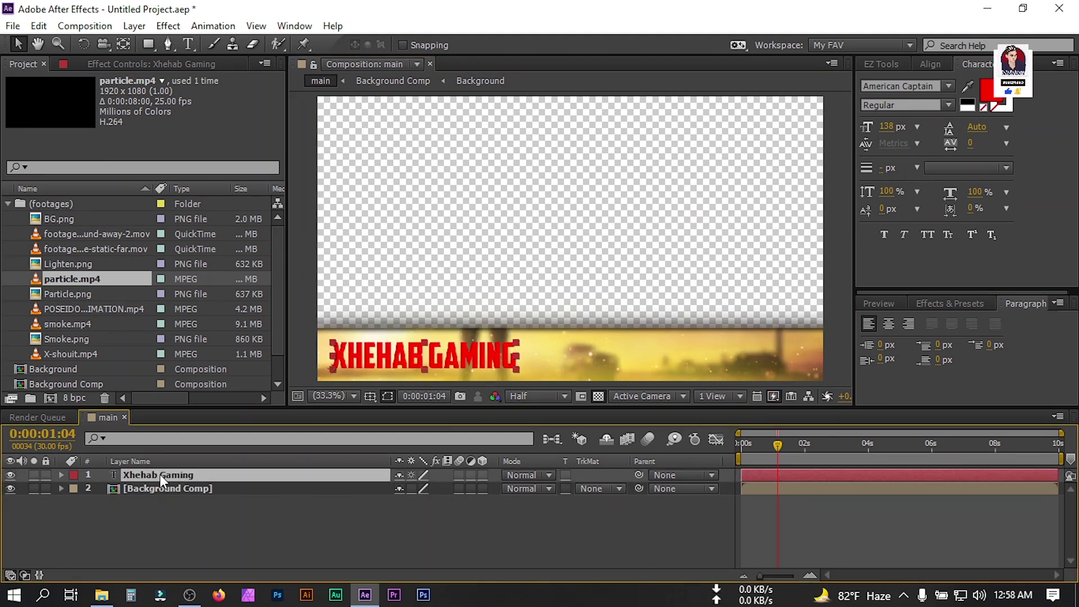
{"action": "key", "text": "ctrl+space"}
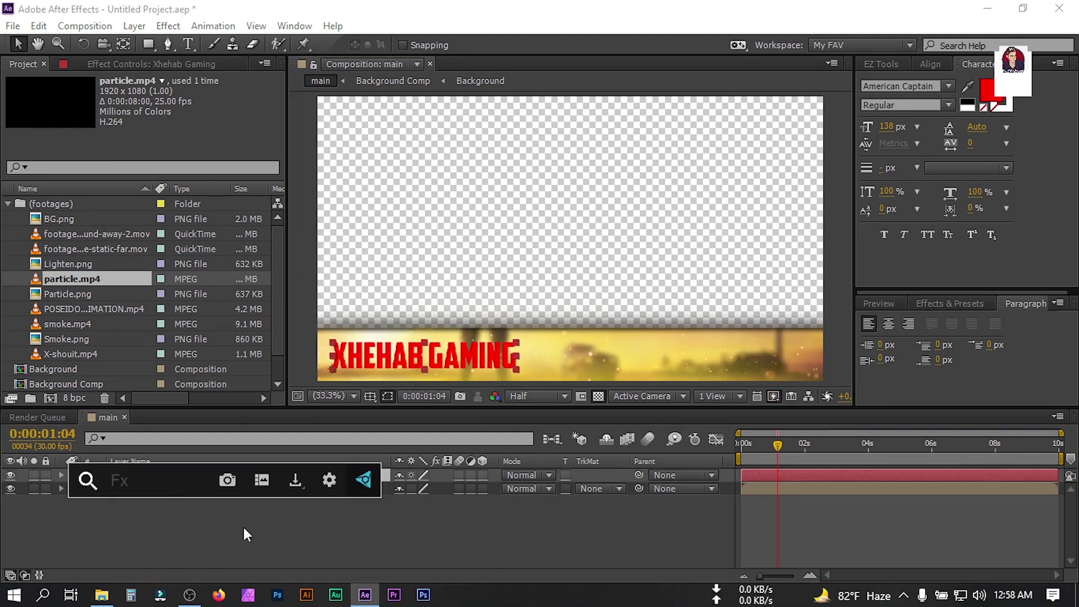
{"action": "type", "text": "gre"}
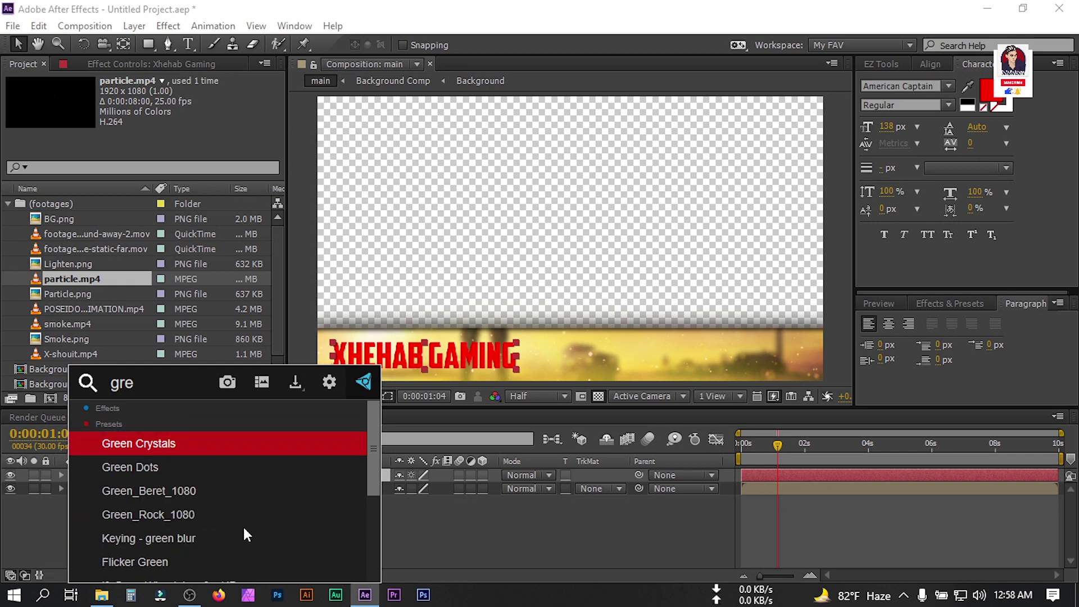
{"action": "left_click", "coordinate": [147, 435]}
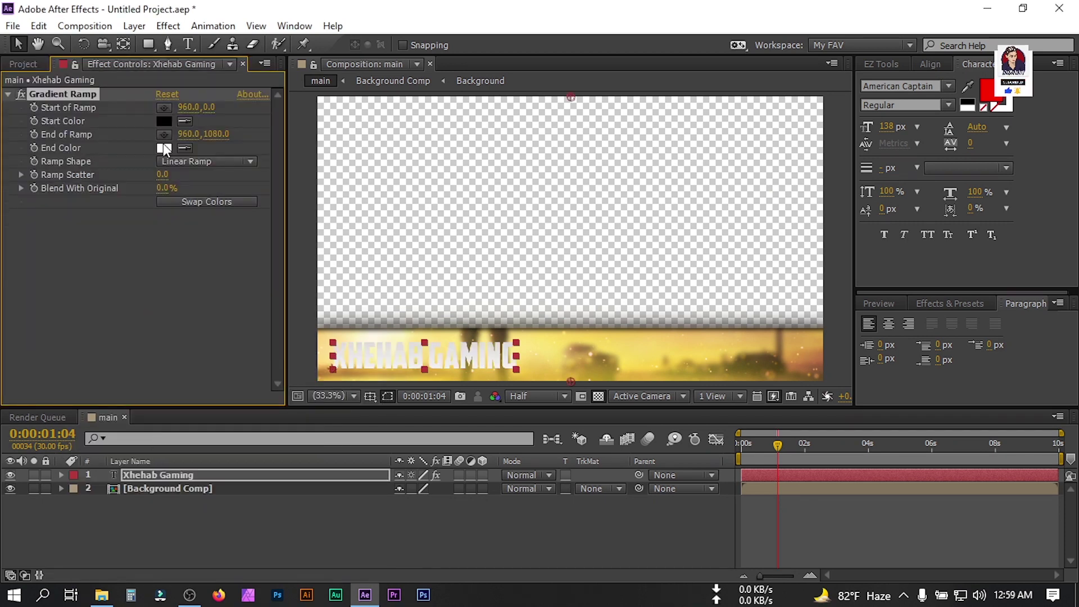
{"action": "left_click", "coordinate": [164, 149]}
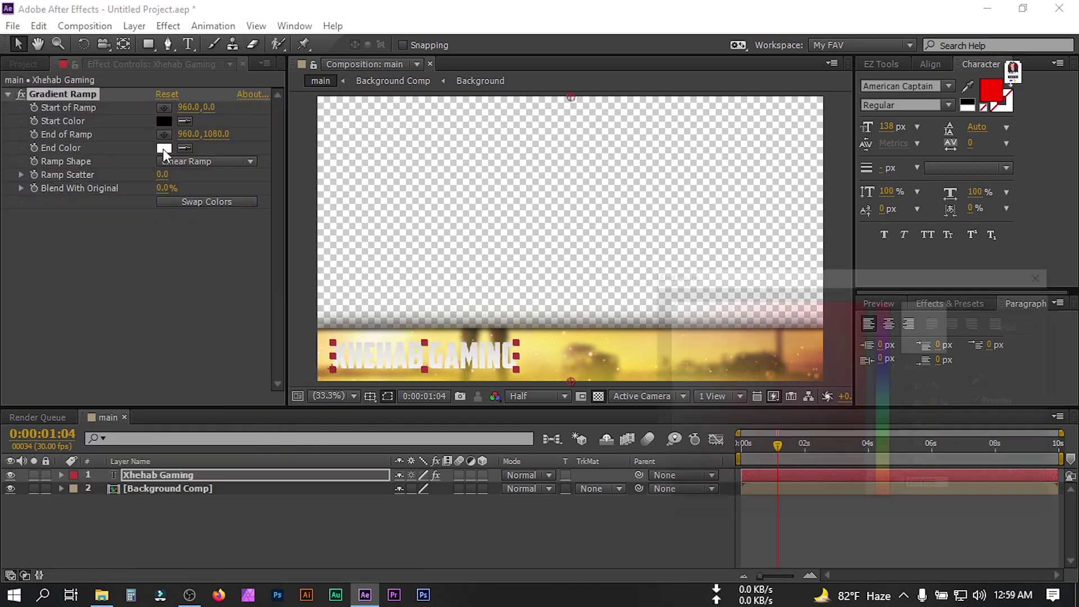
{"action": "left_click_drag", "start_coordinate": [882, 428], "coordinate": [885, 465]}
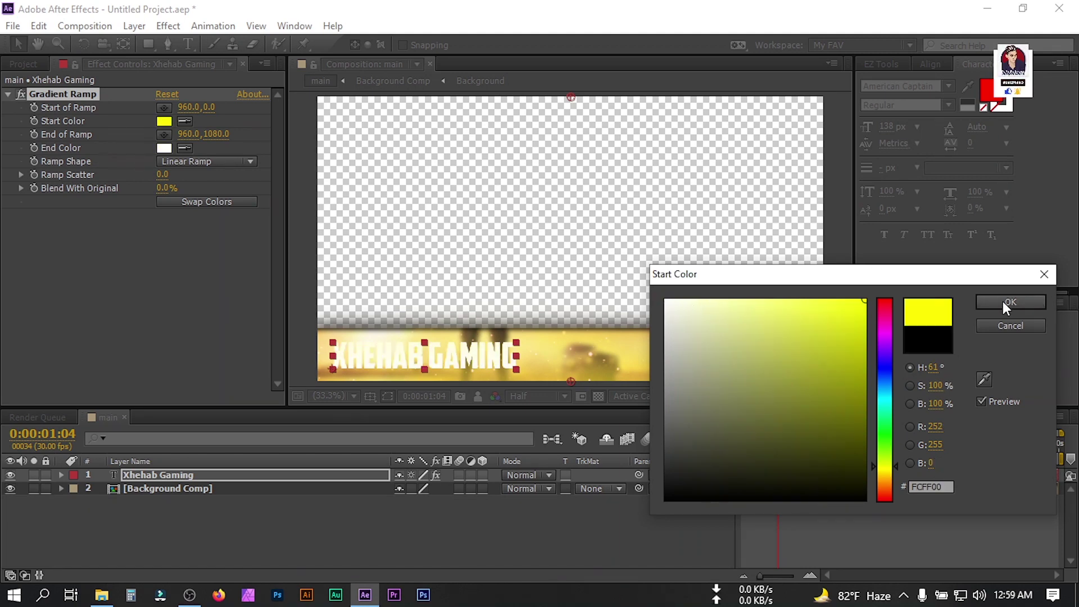
{"action": "left_click", "coordinate": [1003, 302]}
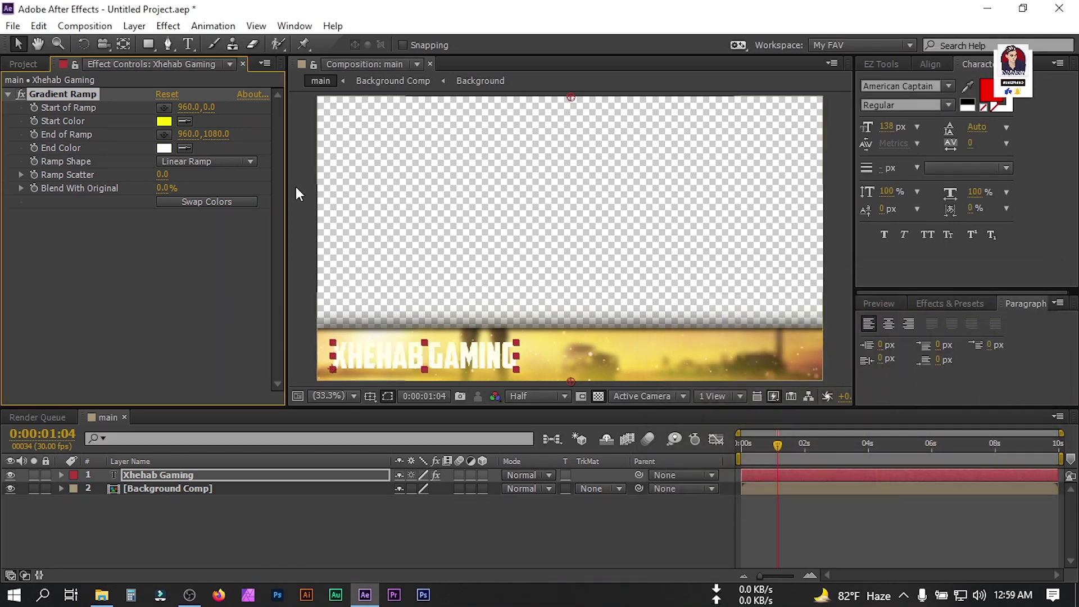
- Apply a Glow effect to the title text and set its Color A to yellow (FFF600)
{"action": "left_click", "coordinate": [155, 476]}
{"action": "key", "text": "ctrl+space"}
{"action": "type", "text": "gl"}
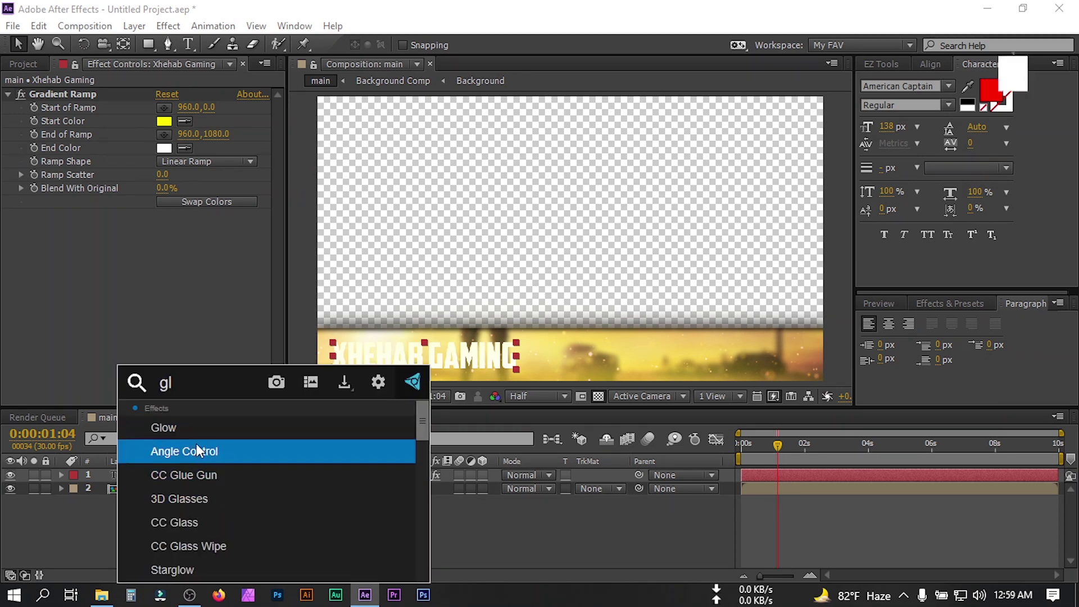
{"action": "key", "text": "Escape"}
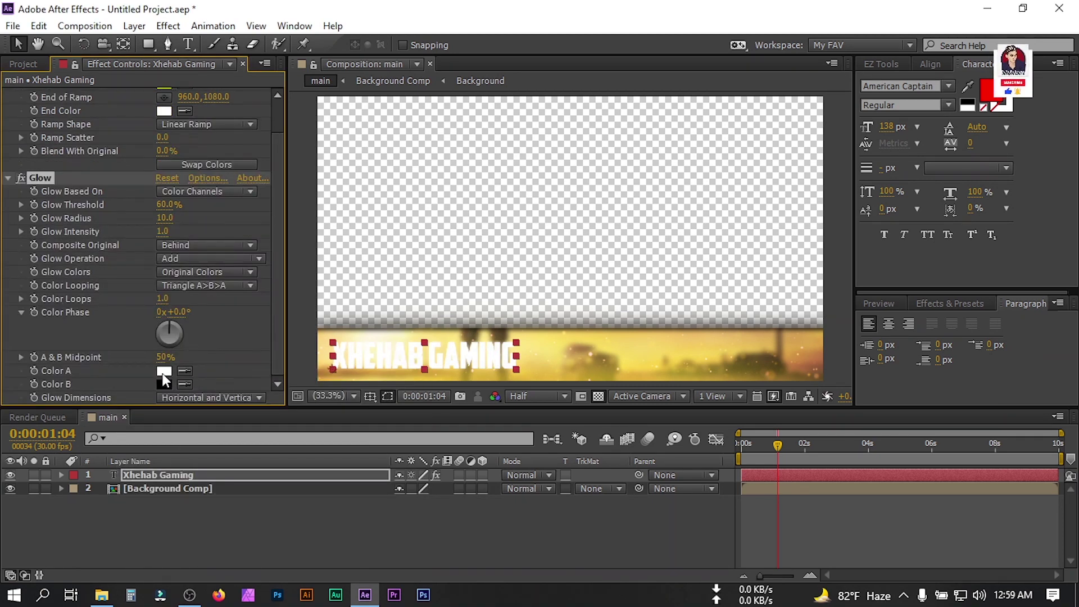
{"action": "left_click", "coordinate": [164, 371]}
{"action": "left_click_drag", "start_coordinate": [896, 447], "coordinate": [890, 470]}
{"action": "left_click", "coordinate": [855, 349]}
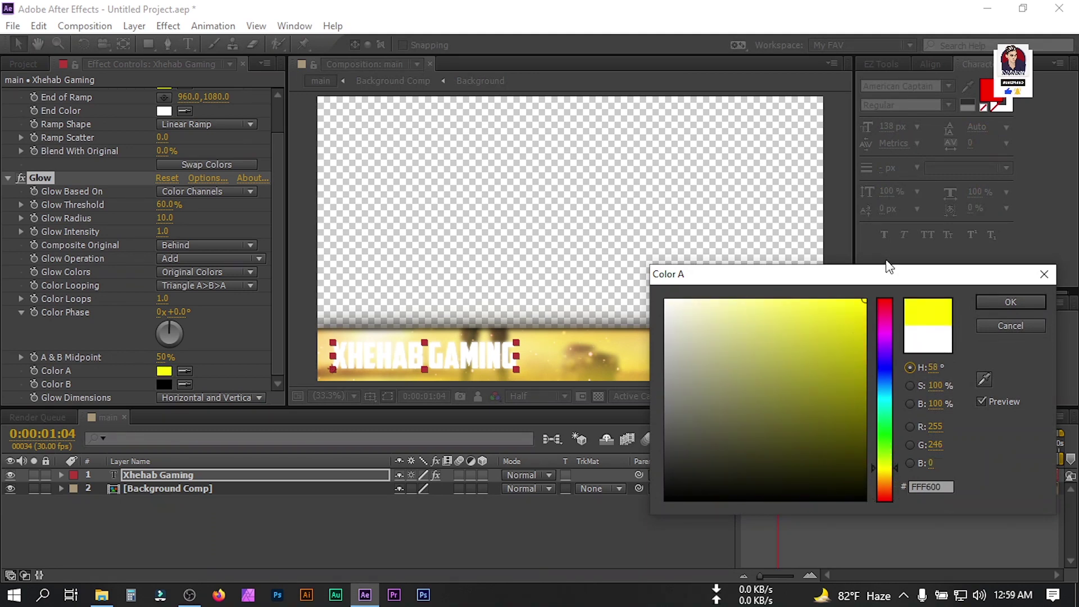
{"action": "left_click", "coordinate": [1011, 301]}
- Set the title's Glow Threshold to 100%, Glow Radius to 60, and Glow Intensity to 2
{"action": "left_click_drag", "start_coordinate": [169, 204], "coordinate": [278, 166]}
{"action": "left_click", "coordinate": [163, 150]}
{"action": "left_click", "coordinate": [1011, 302]}
{"action": "left_click_drag", "start_coordinate": [277, 278], "coordinate": [276, 311]}
{"action": "left_click", "coordinate": [165, 218]}
{"action": "type", "text": "30"}
{"action": "key", "text": "Return"}
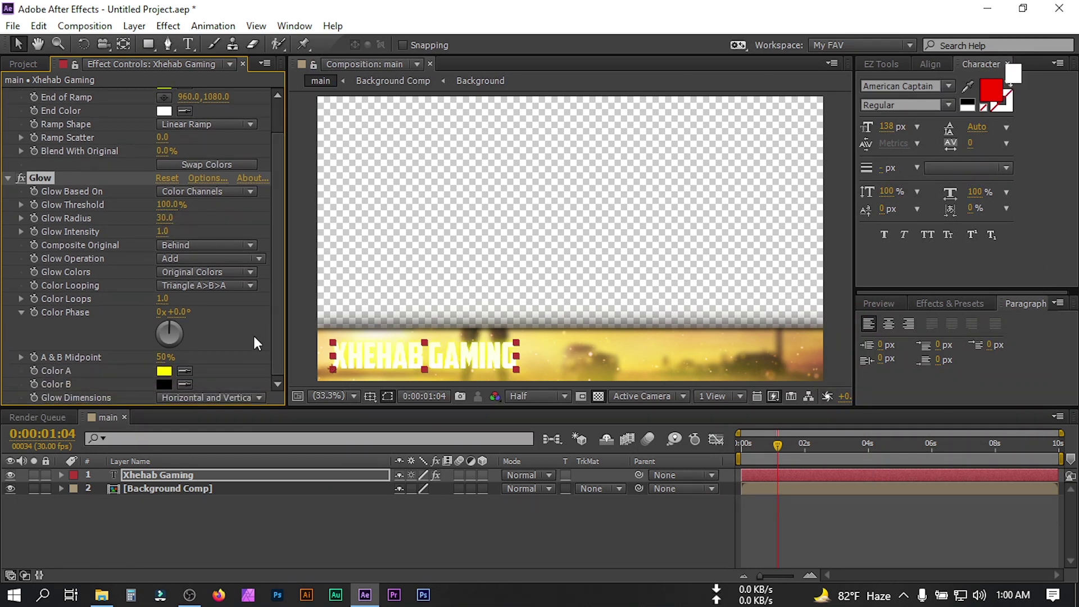
{"action": "type", "text": "5"}
{"action": "key", "text": "Return"}
{"action": "left_click", "coordinate": [165, 218]}
{"action": "type", "text": "60"}
{"action": "key", "text": "Return"}
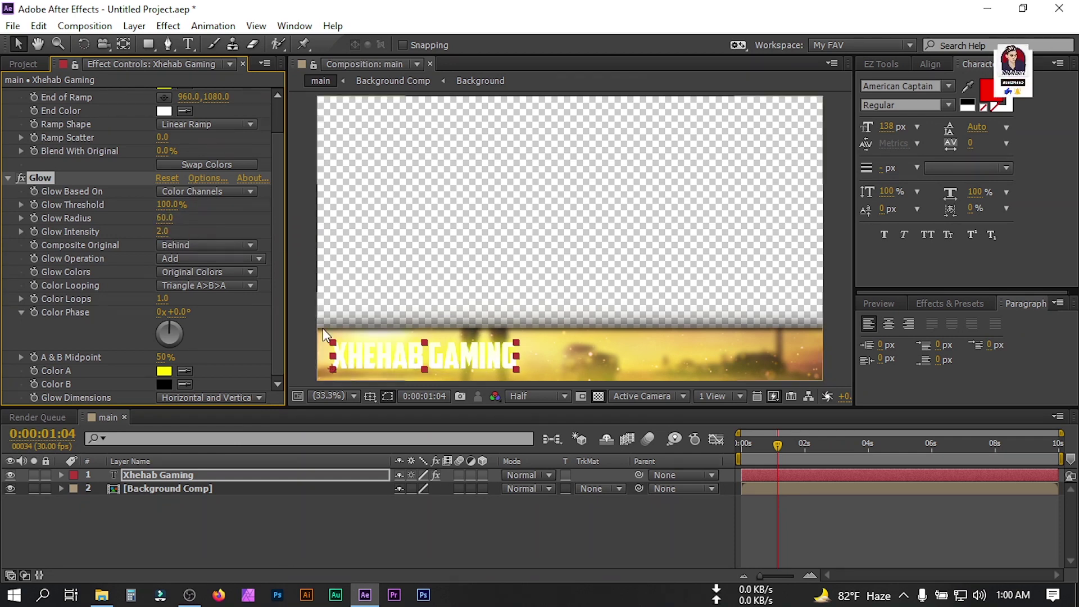
{"action": "left_click", "coordinate": [304, 498]}
{"action": "left_click", "coordinate": [21, 179]}
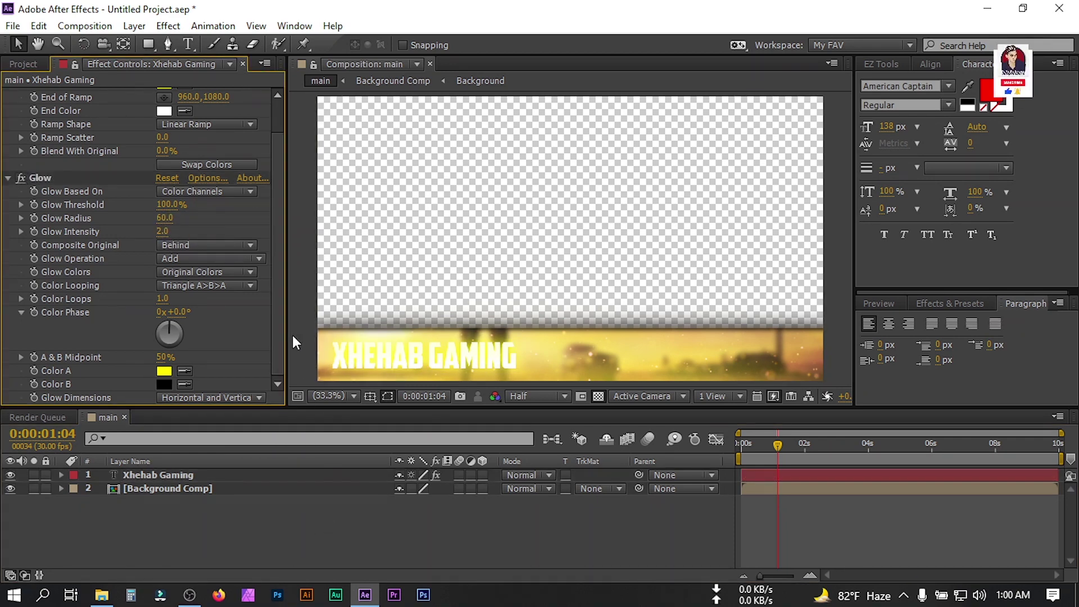
- Try yellow (FFEB0C) as the End Color of the title's Gradient Ramp
{"action": "scroll", "coordinate": [280, 267], "scroll_direction": "up", "scroll_amount": 3}
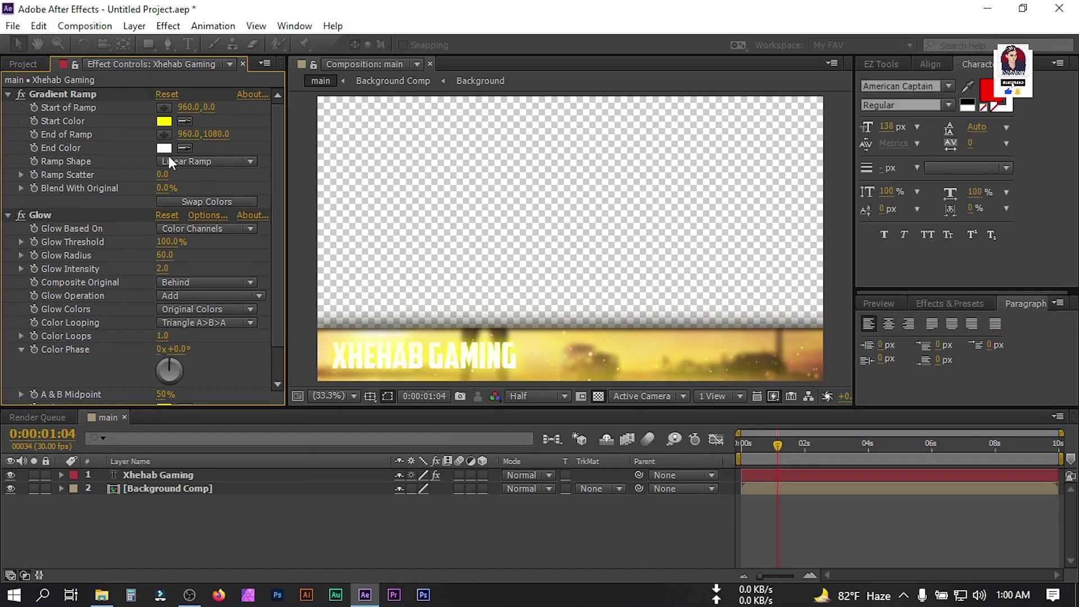
{"action": "left_click", "coordinate": [165, 148]}
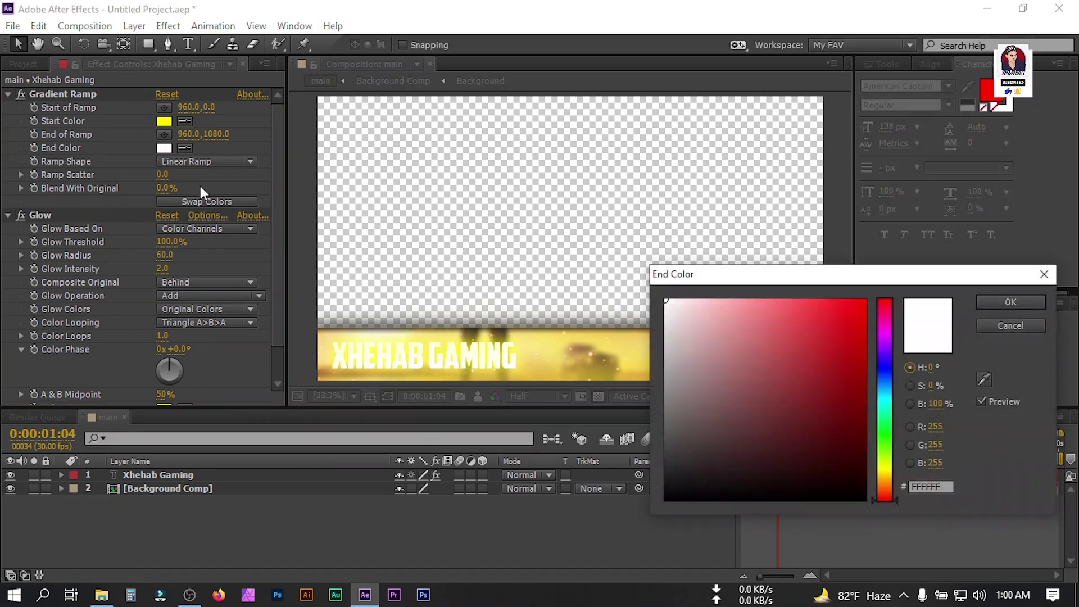
{"action": "left_click", "coordinate": [882, 443]}
{"action": "left_click", "coordinate": [775, 312]}
{"action": "left_click", "coordinate": [885, 474]}
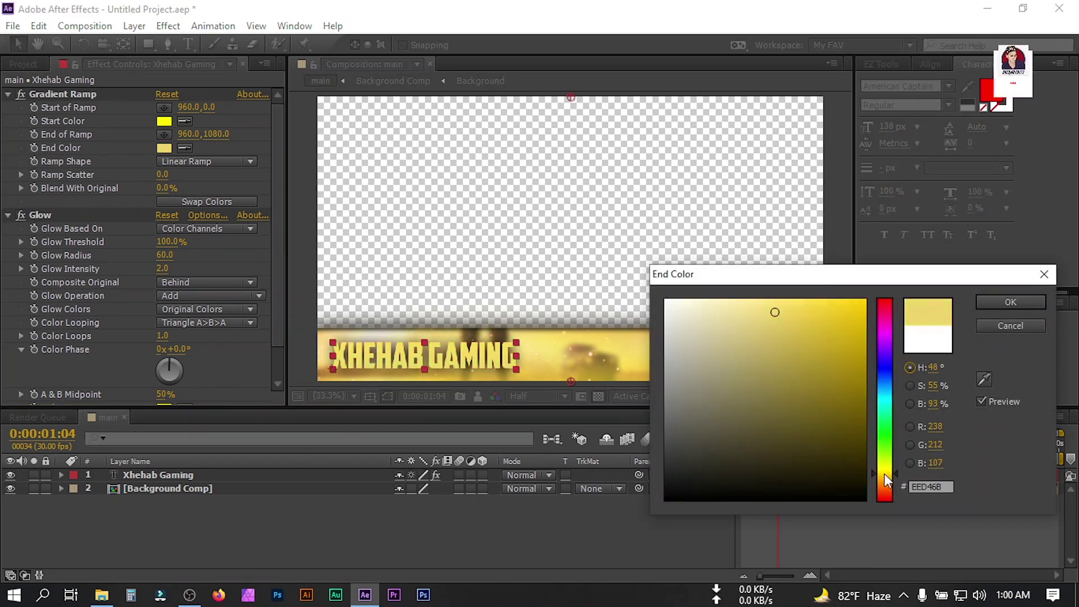
{"action": "left_click_drag", "start_coordinate": [885, 474], "coordinate": [885, 470]}
{"action": "left_click_drag", "start_coordinate": [846, 297], "coordinate": [855, 296]}
{"action": "left_click", "coordinate": [1011, 302]}
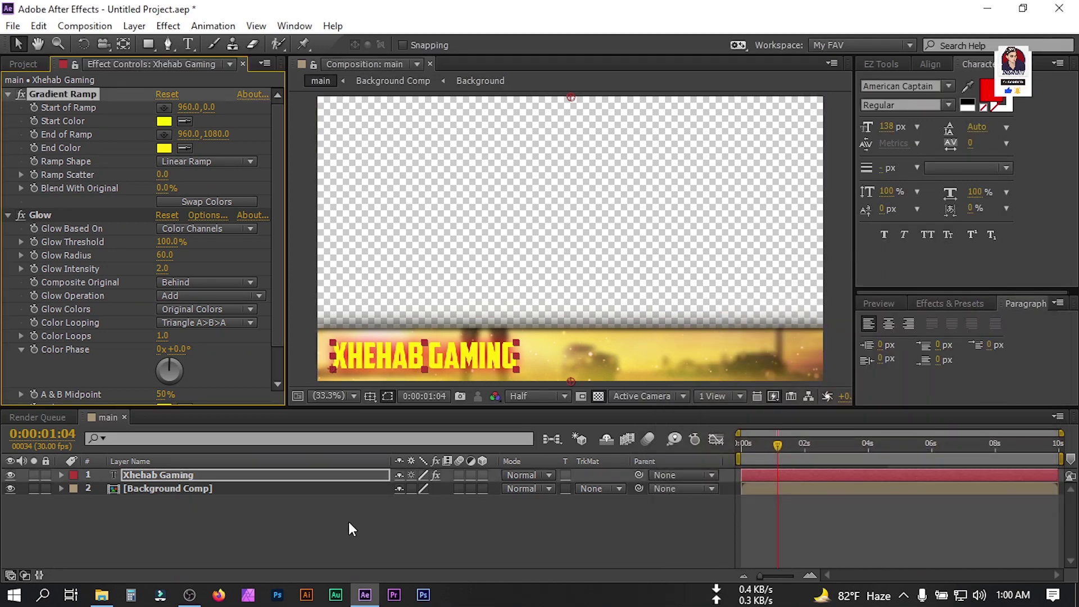
- Set the End Color of the title's Gradient Ramp to near-white (FFFEF5)
{"action": "left_click", "coordinate": [165, 148]}
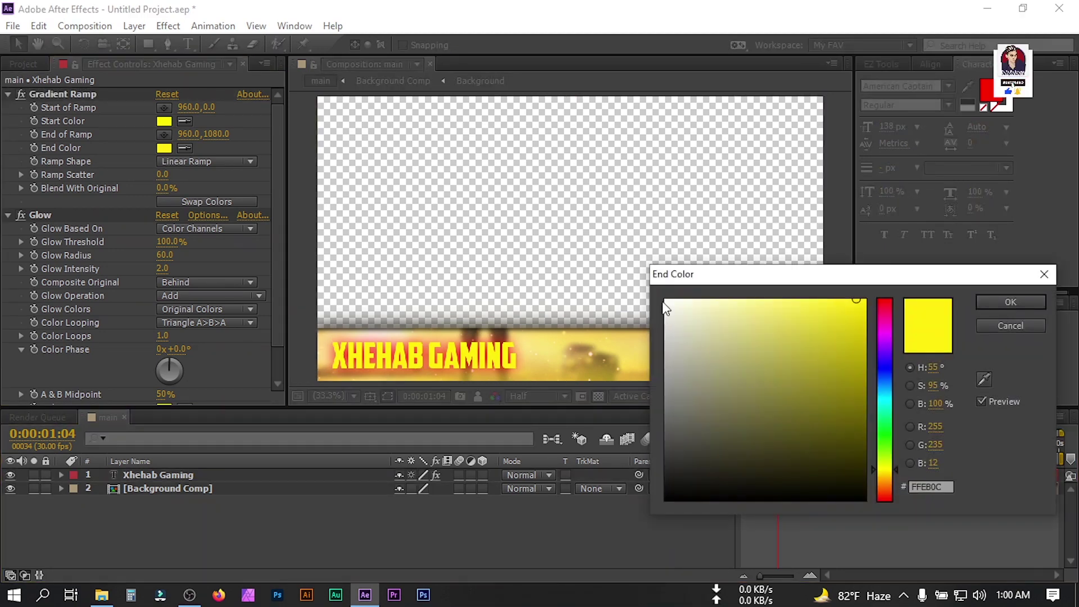
{"action": "left_click", "coordinate": [669, 296]}
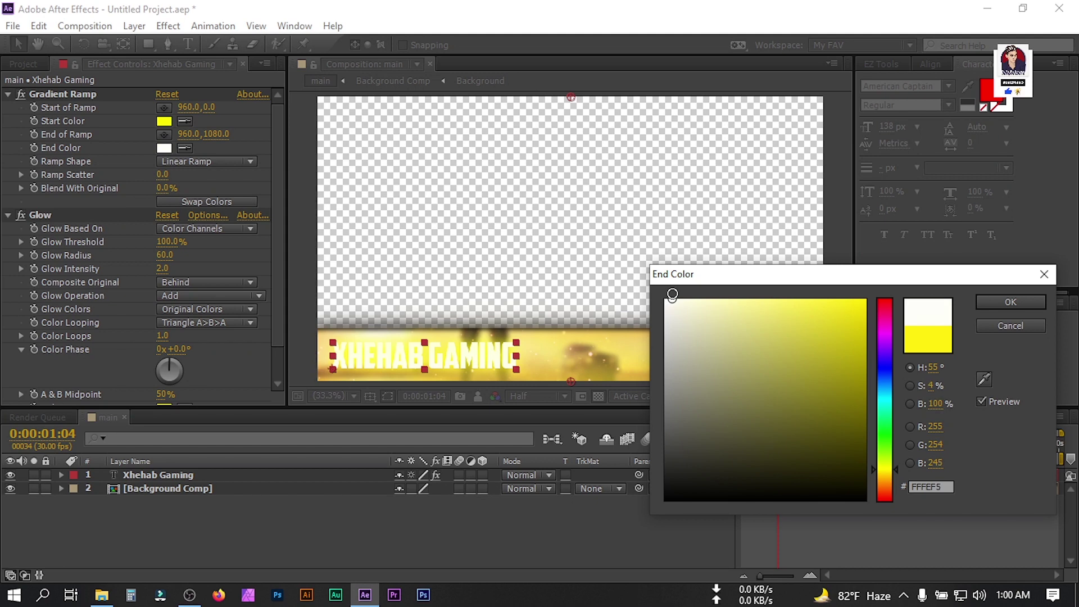
{"action": "key", "text": "Return"}
- Add IG.png from the Icons folder to the main composition, scale it to 5%, and place it on the right part of the strip
{"action": "left_click", "coordinate": [23, 64]}
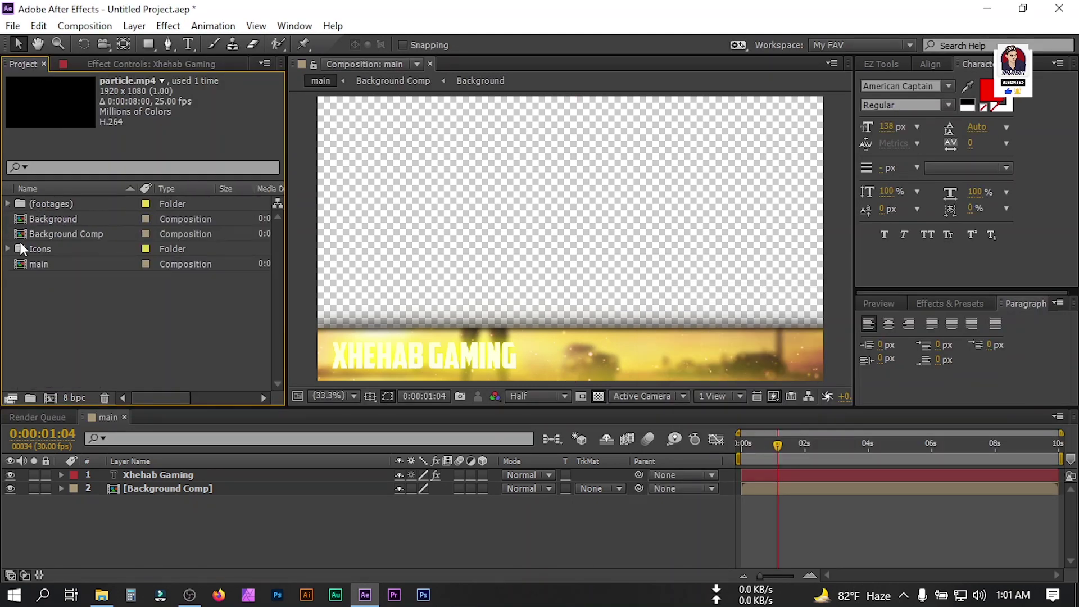
{"action": "left_click", "coordinate": [7, 249]}
{"action": "left_click_drag", "start_coordinate": [54, 265], "coordinate": [144, 471]}
{"action": "key", "text": "s"}
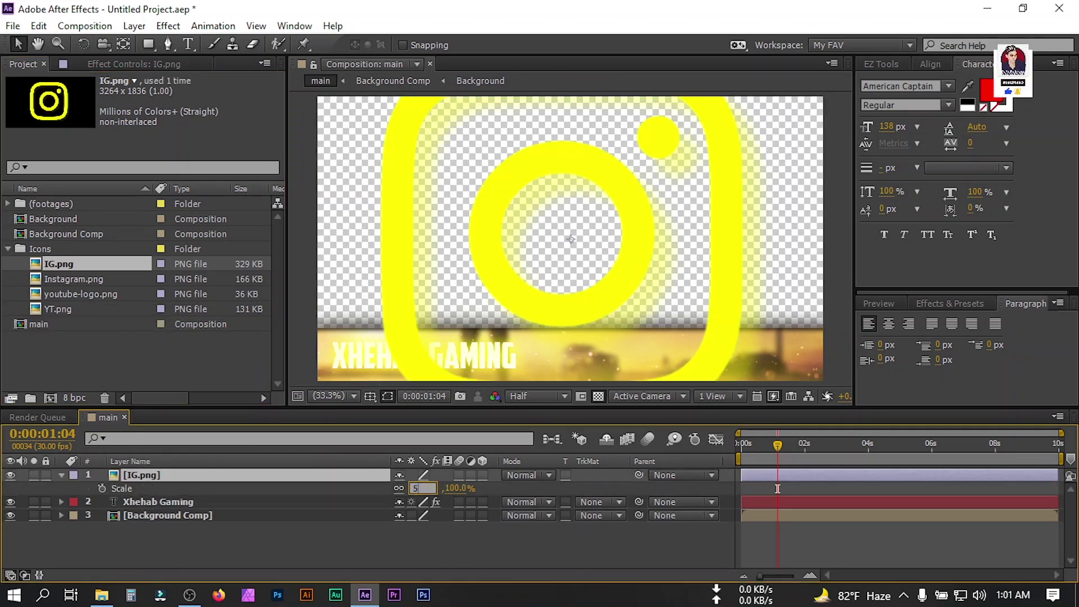
{"action": "key", "text": "Return"}
{"action": "left_click_drag", "start_coordinate": [580, 247], "coordinate": [694, 350]}
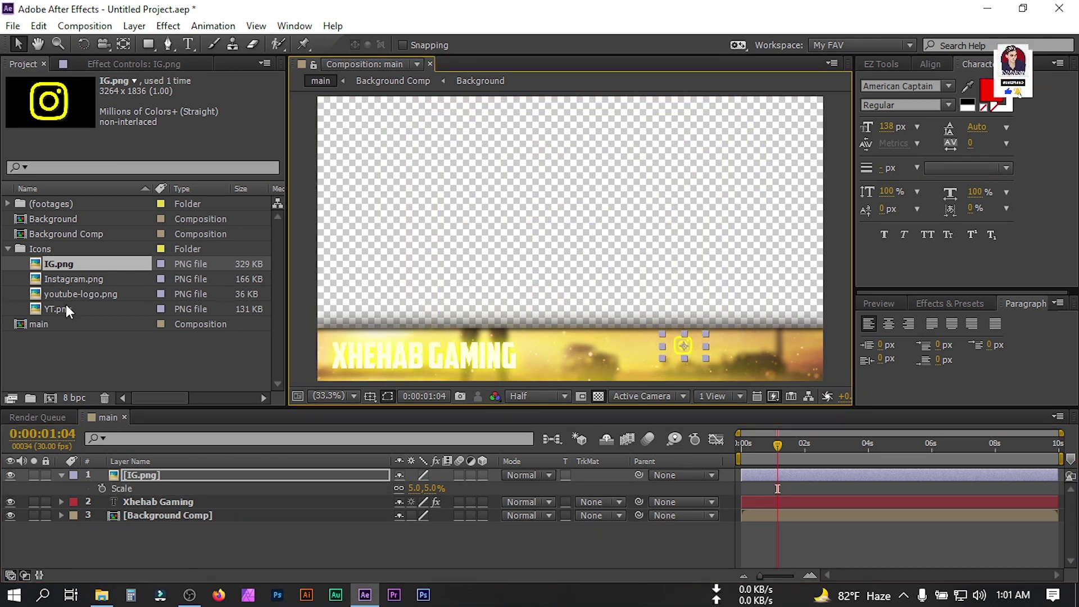
- Add YT.png above the other layers, scale it to 3%, and place it below the Instagram icon
{"action": "left_click", "coordinate": [50, 312]}
{"action": "left_click_drag", "start_coordinate": [59, 304], "coordinate": [137, 474]}
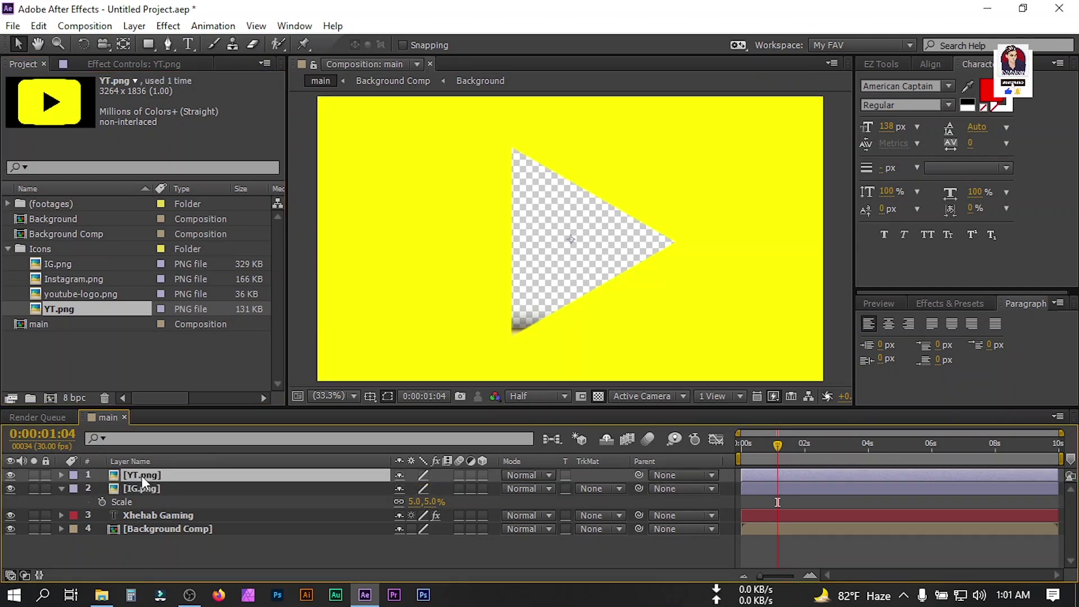
{"action": "key", "text": "s"}
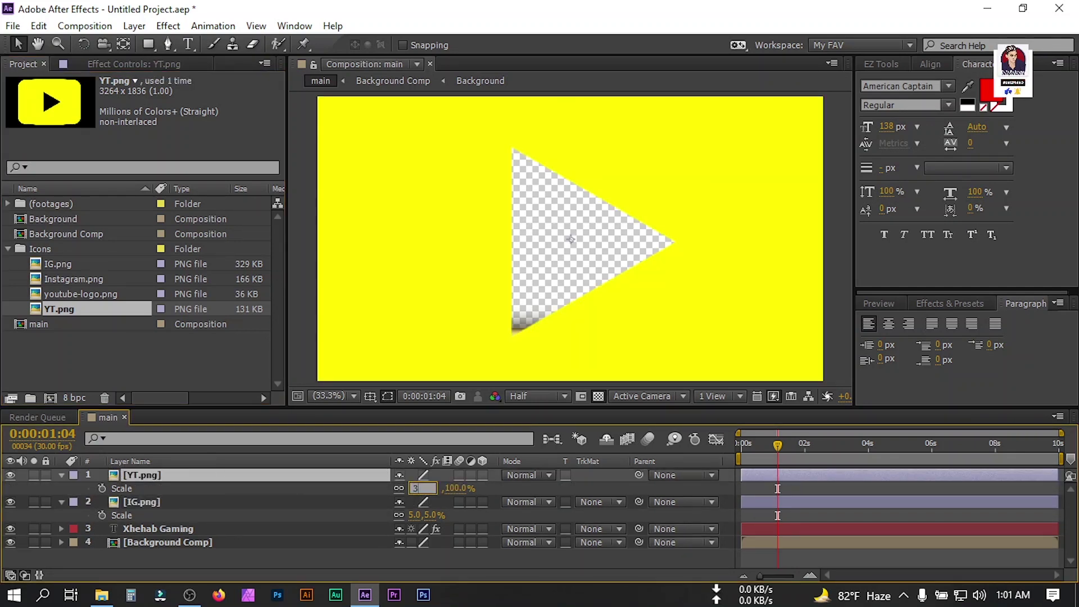
{"action": "type", "text": "3"}
{"action": "key", "text": "Return"}
{"action": "left_click_drag", "start_coordinate": [571, 242], "coordinate": [696, 372]}
{"action": "left_click", "coordinate": [448, 565]}
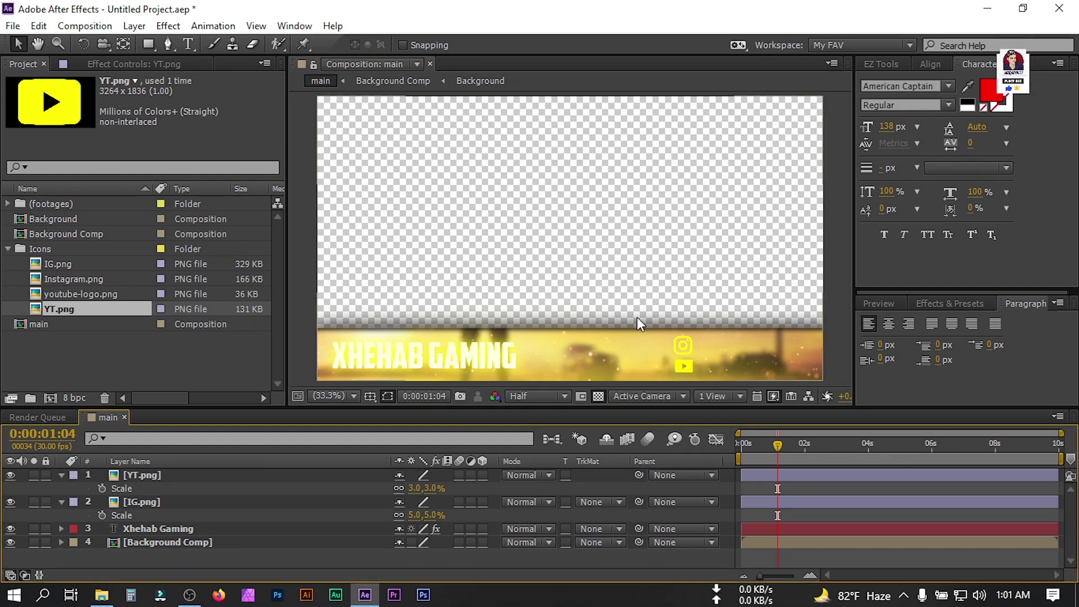
- Fine-align the YouTube icon under the Instagram icon and collapse both icon layers' properties
{"action": "scroll", "coordinate": [675, 308], "scroll_direction": "up", "scroll_amount": 2}
{"action": "key", "text": "space"}
{"action": "left_click_drag", "start_coordinate": [743, 284], "coordinate": [591, 140]}
{"action": "left_click_drag", "start_coordinate": [687, 290], "coordinate": [538, 164]}
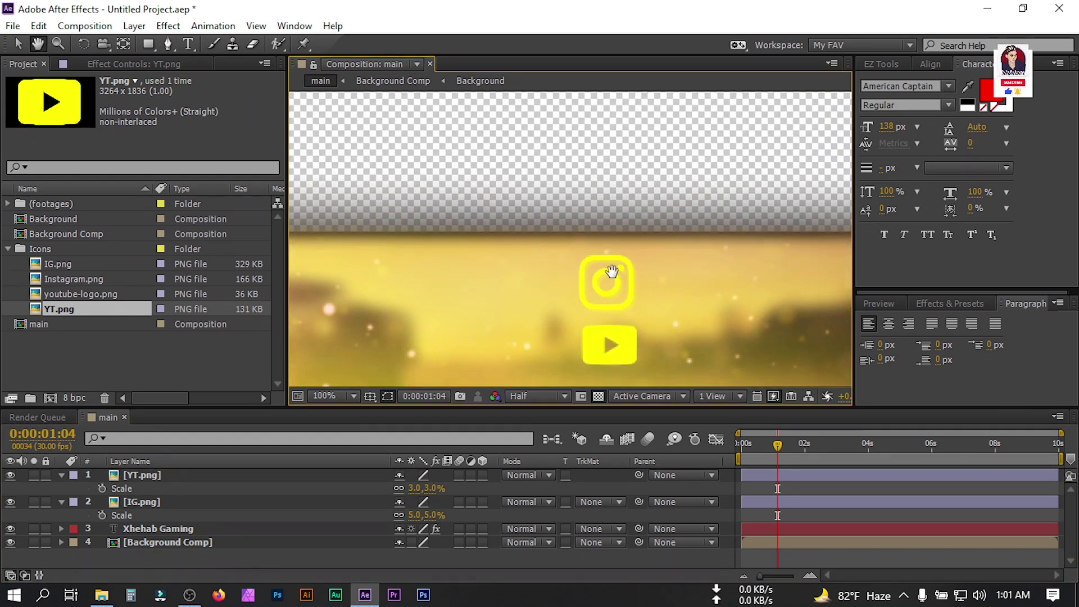
{"action": "double_click", "coordinate": [618, 354]}
{"action": "double_click", "coordinate": [616, 352]}
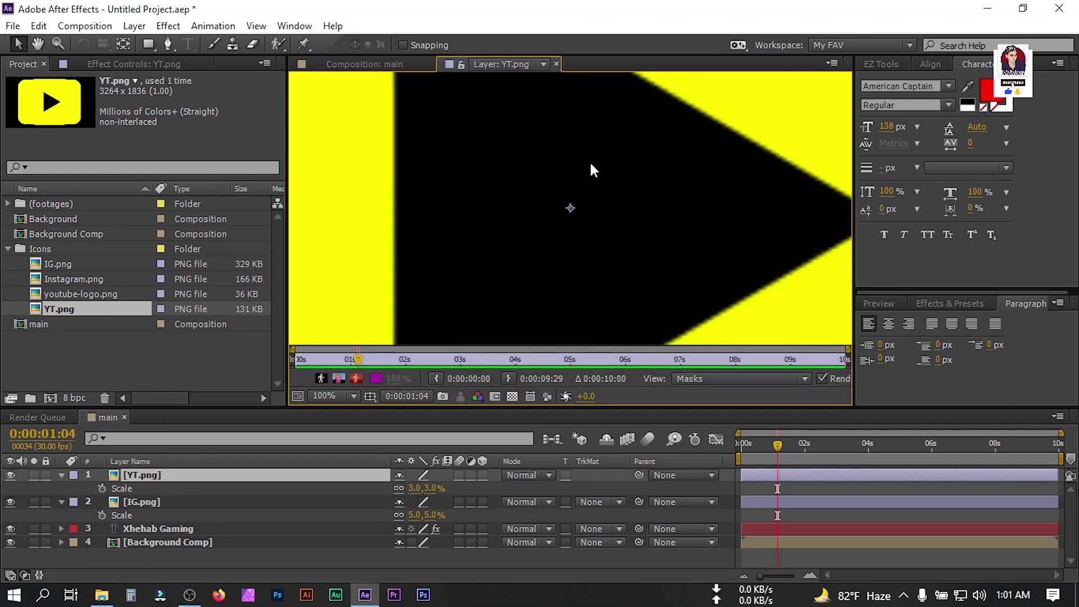
{"action": "left_click", "coordinate": [556, 64]}
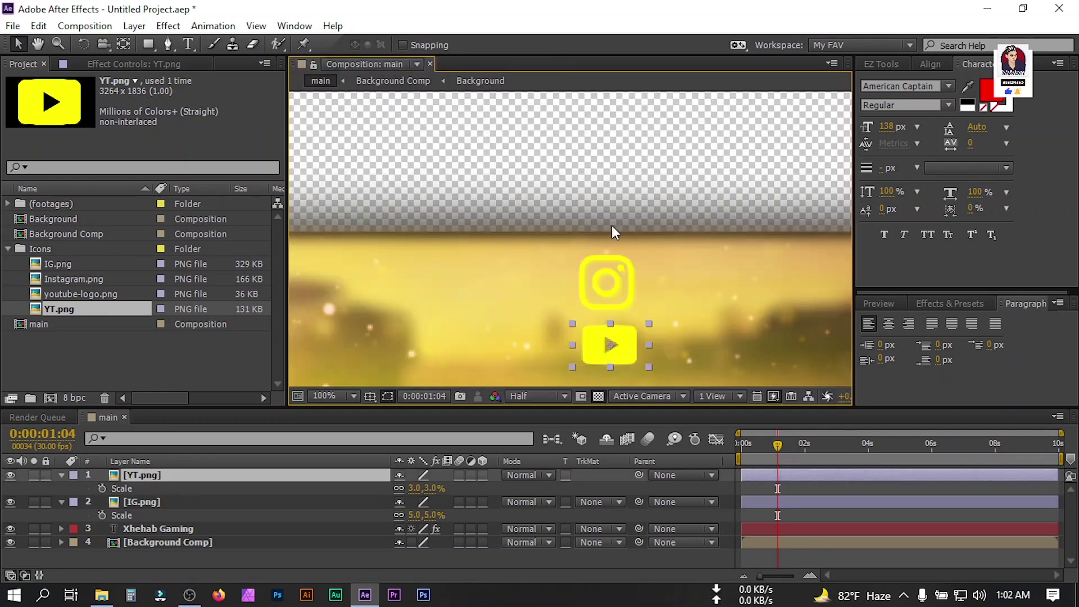
{"action": "left_click", "coordinate": [324, 396]}
{"action": "left_click", "coordinate": [373, 130]}
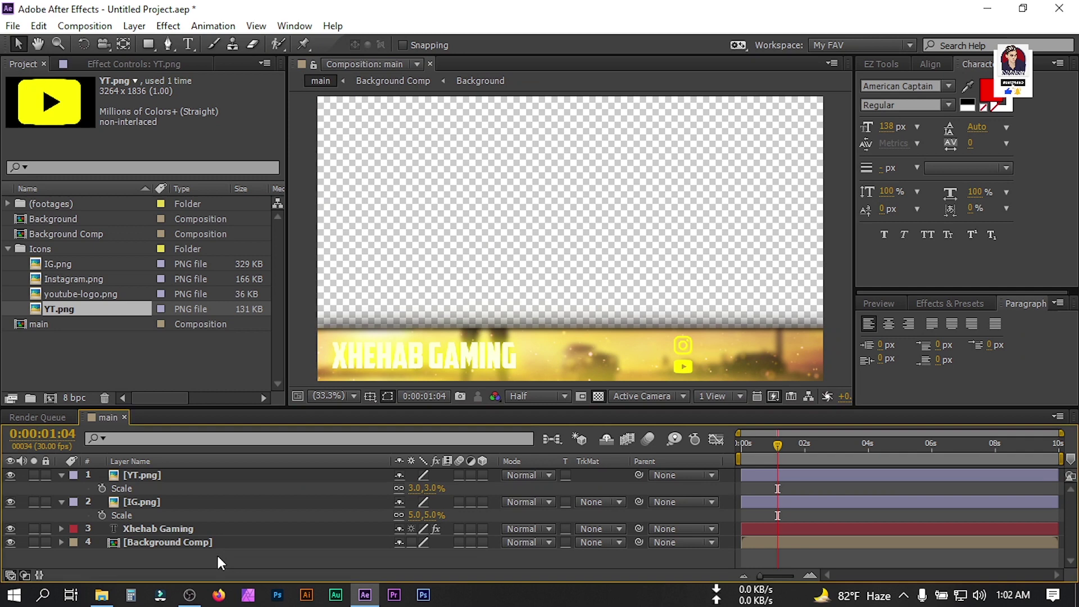
{"action": "left_click", "coordinate": [61, 475]}
{"action": "left_click", "coordinate": [61, 489]}
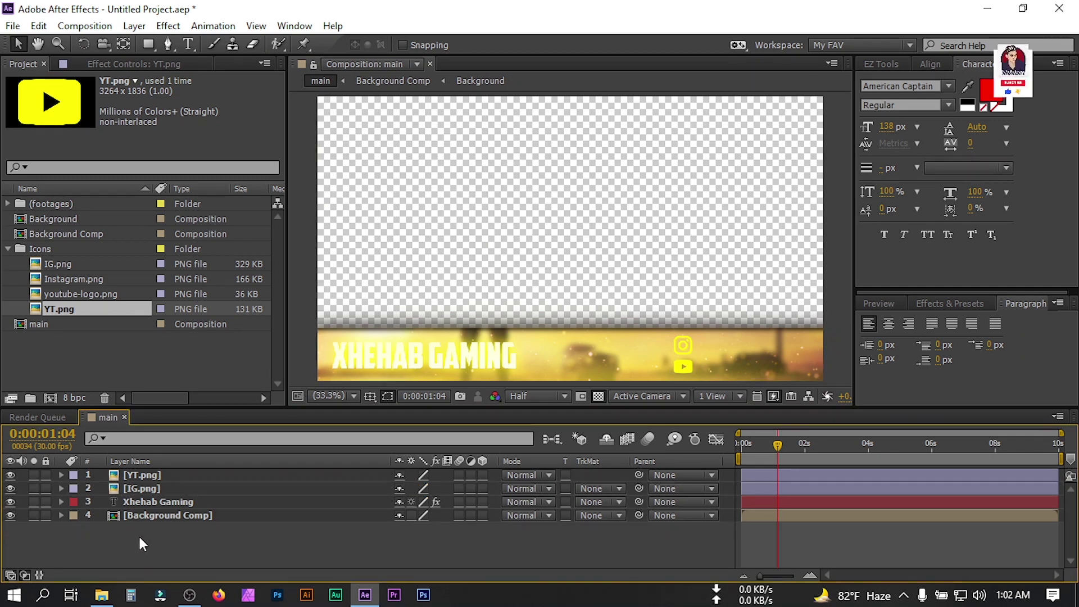
- Create a new text layer reading "IG USER NAME"
{"action": "right_click", "coordinate": [139, 536]}
{"action": "mouse_move", "coordinate": [241, 370]}
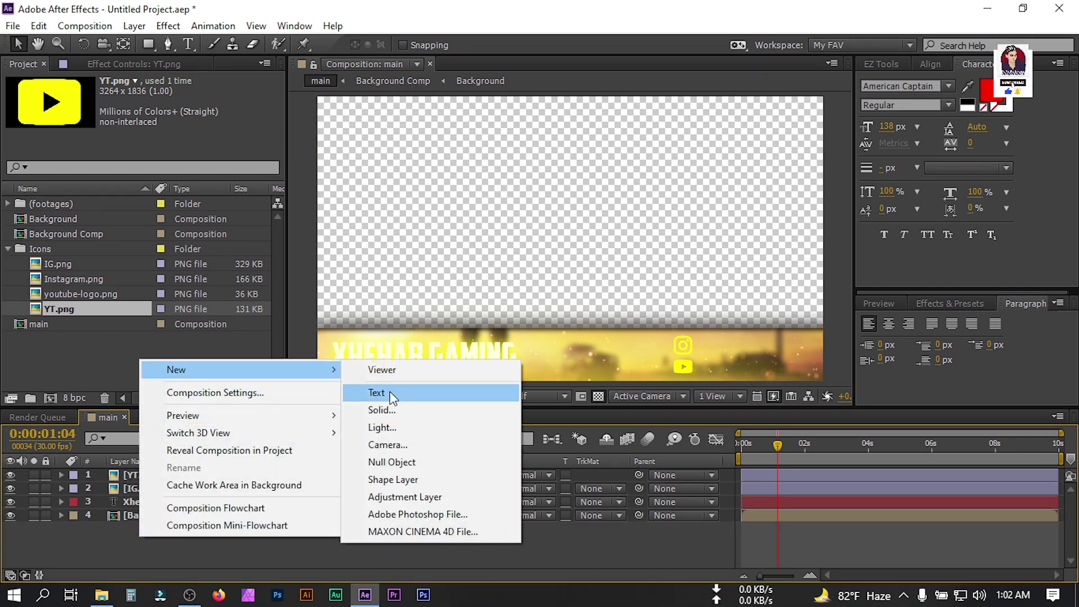
{"action": "left_click", "coordinate": [391, 393]}
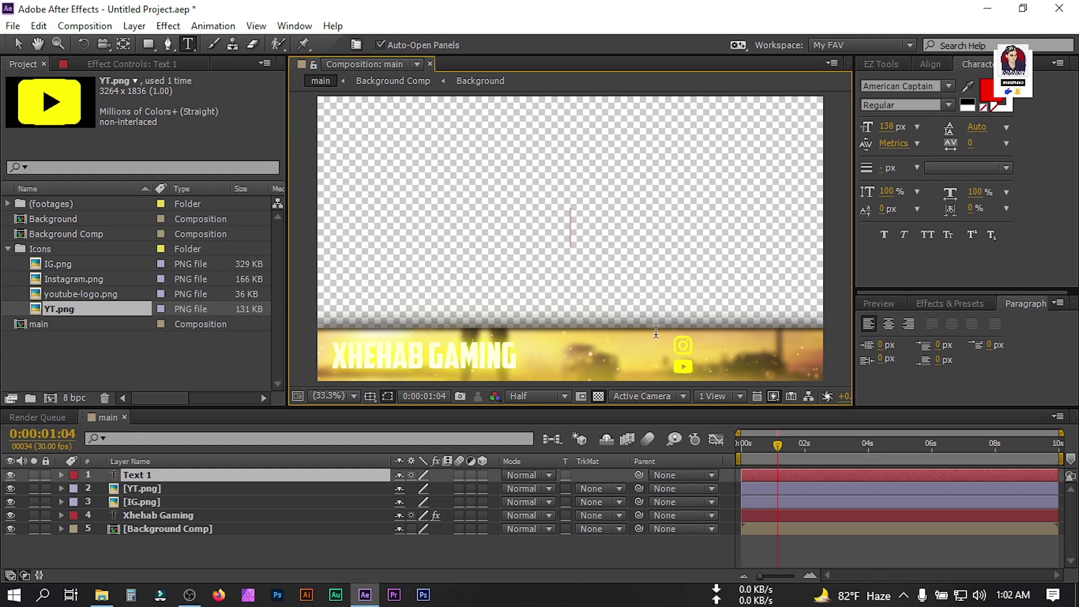
{"action": "type", "text": "IG USER NAME"}
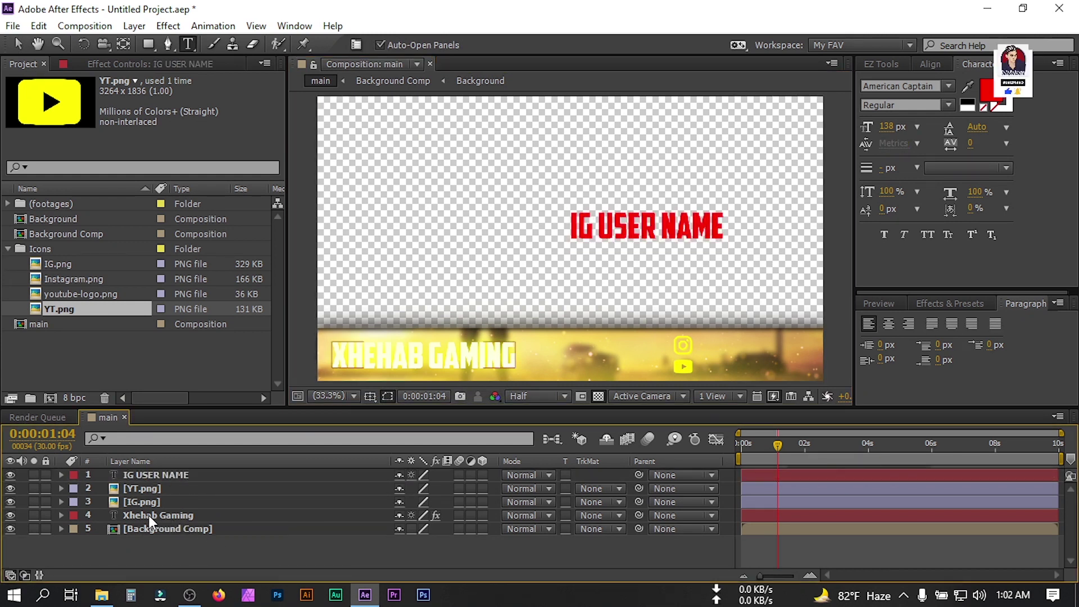
- Copy the Gradient Ramp and Glow effects from the title layer onto the IG USER NAME layer
{"action": "left_click", "coordinate": [149, 515]}
{"action": "left_click", "coordinate": [101, 65]}
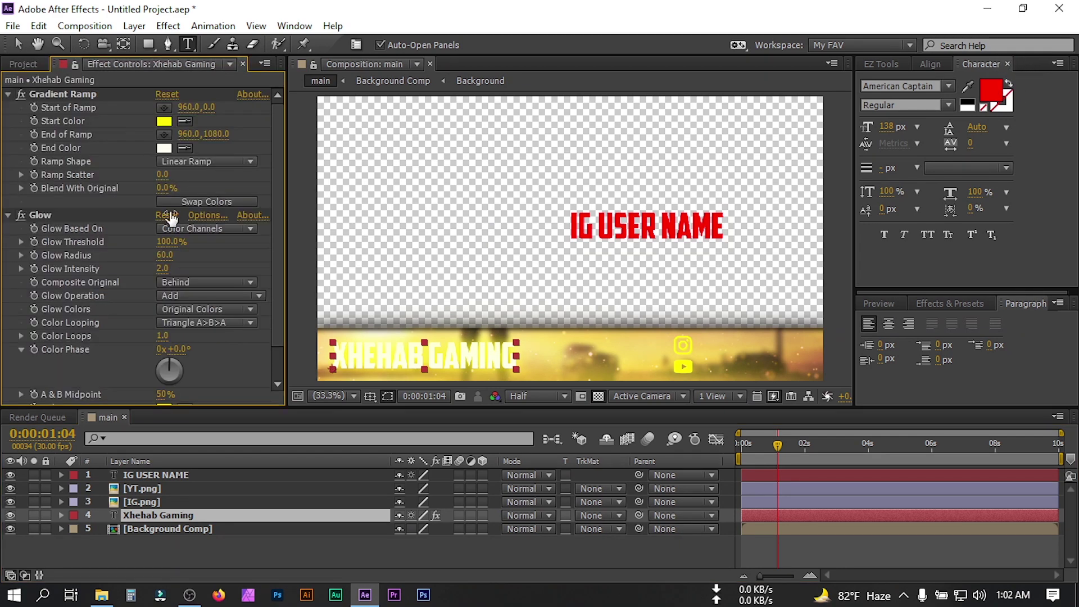
{"action": "left_click", "coordinate": [151, 515]}
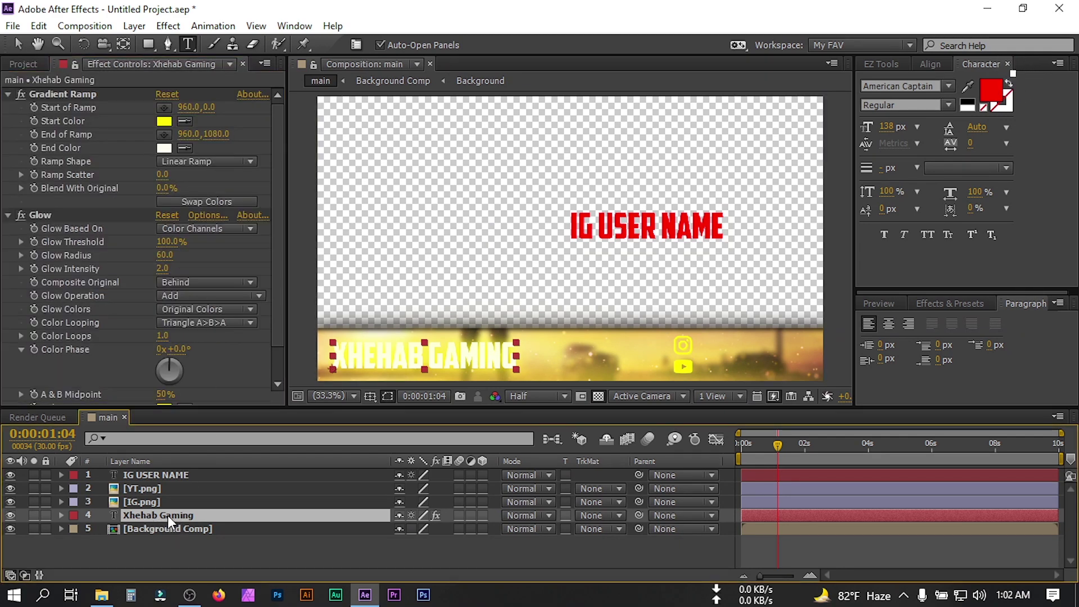
{"action": "left_click", "coordinate": [50, 96]}
{"action": "left_click", "coordinate": [41, 211]}
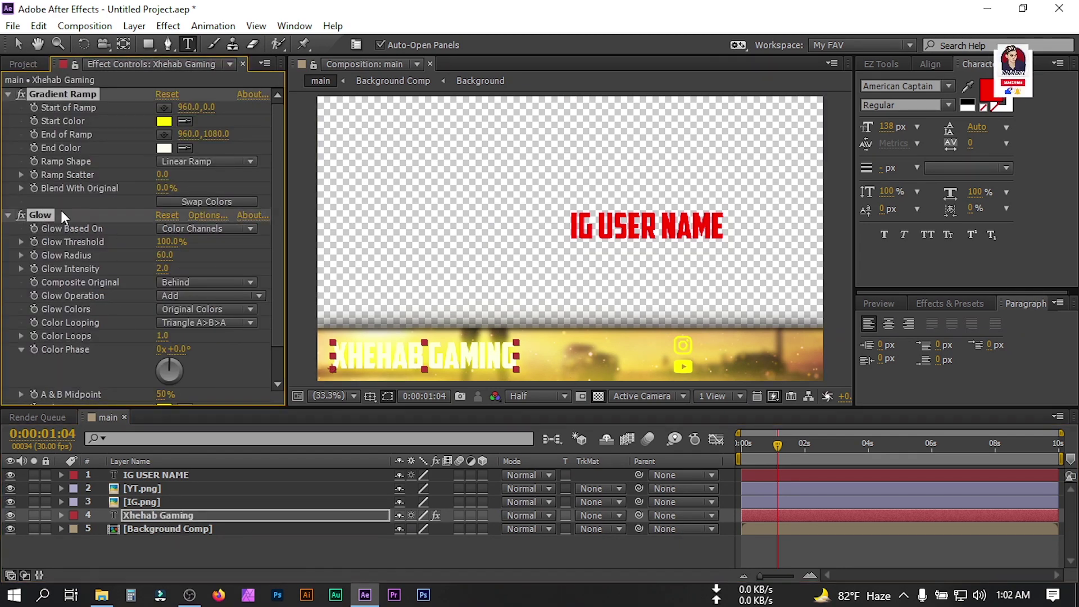
{"action": "left_click", "coordinate": [39, 25]}
{"action": "left_click", "coordinate": [88, 119]}
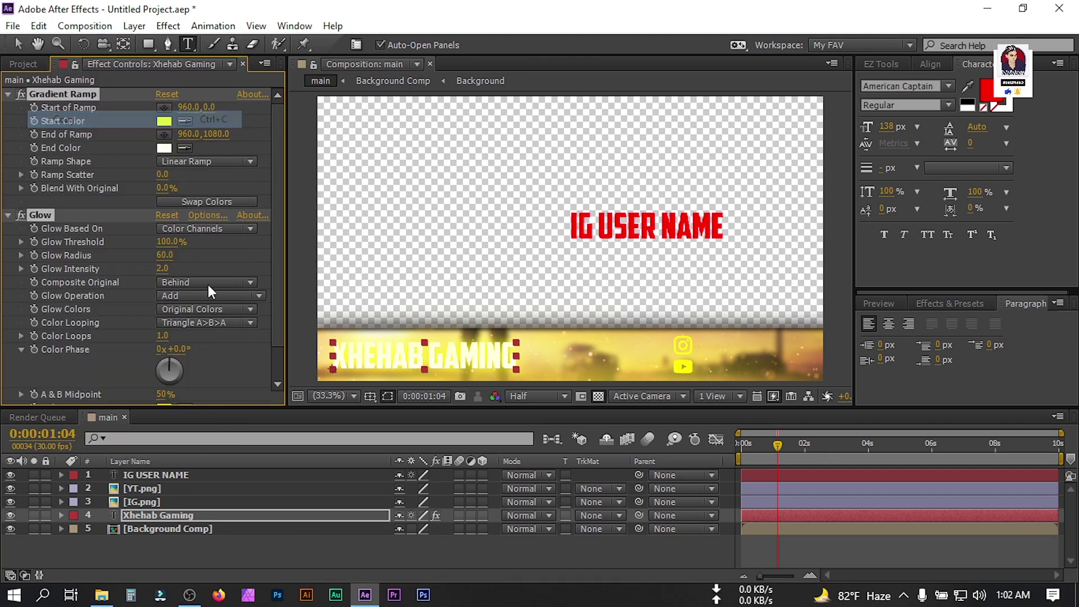
{"action": "left_click", "coordinate": [144, 474]}
{"action": "left_click", "coordinate": [38, 26]}
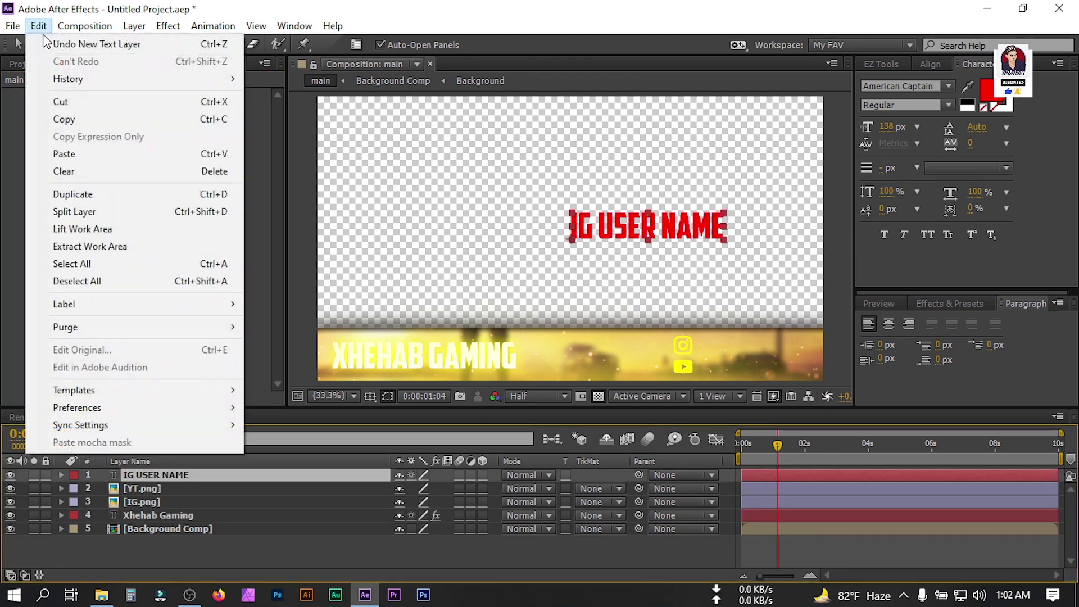
{"action": "left_click", "coordinate": [96, 155]}
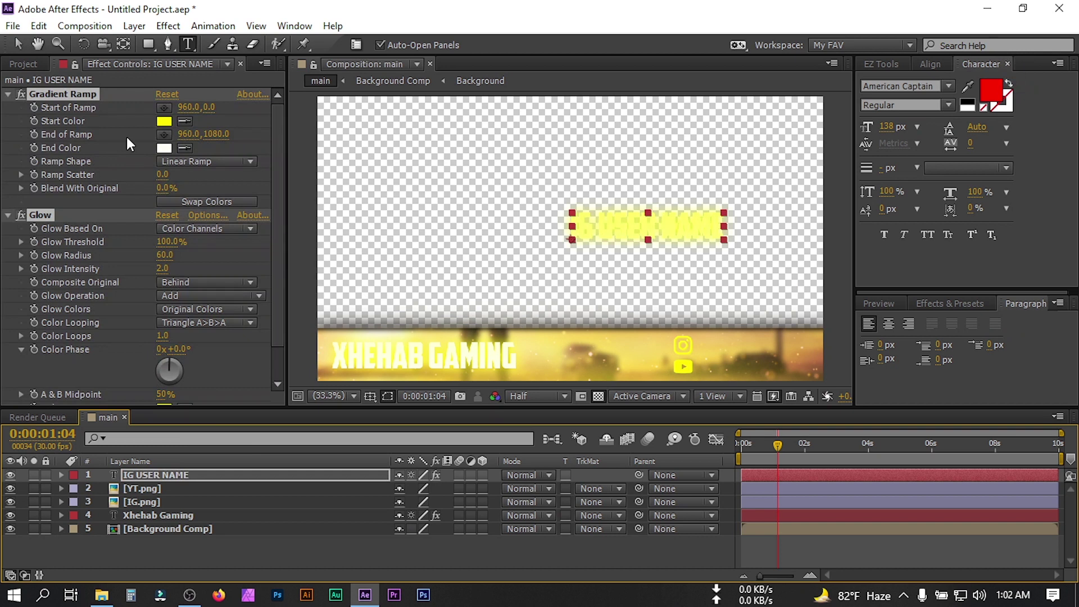
- Reduce the IG USER NAME text to 84 px and place it beside the Instagram icon
{"action": "left_click", "coordinate": [14, 44]}
{"action": "left_click_drag", "start_coordinate": [671, 226], "coordinate": [761, 345]}
{"action": "left_click_drag", "start_coordinate": [886, 127], "coordinate": [850, 125]}
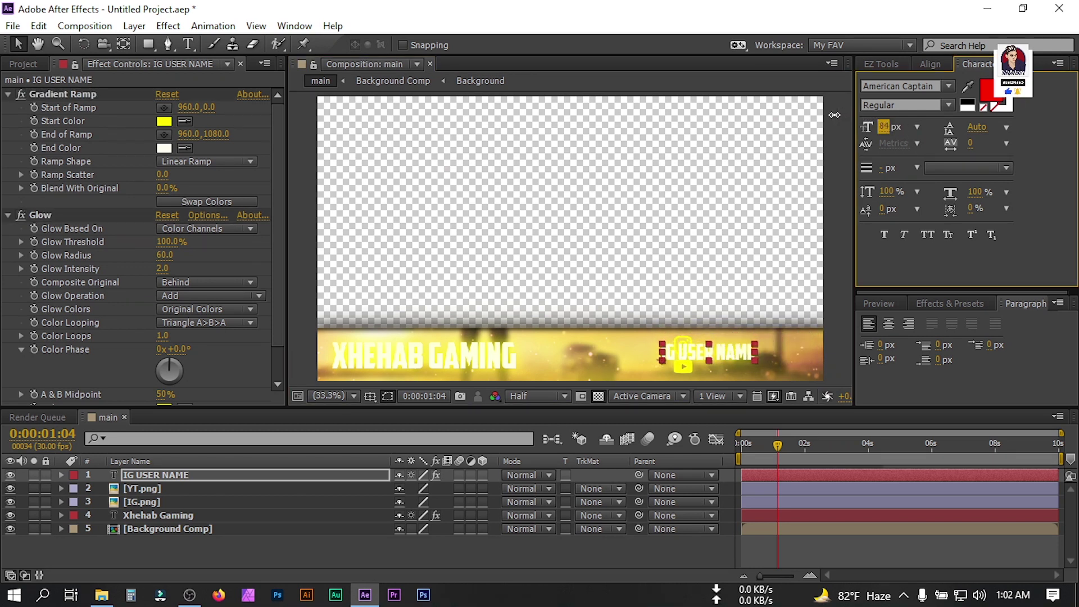
{"action": "left_click_drag", "start_coordinate": [725, 353], "coordinate": [760, 346]}
{"action": "left_click", "coordinate": [373, 565]}
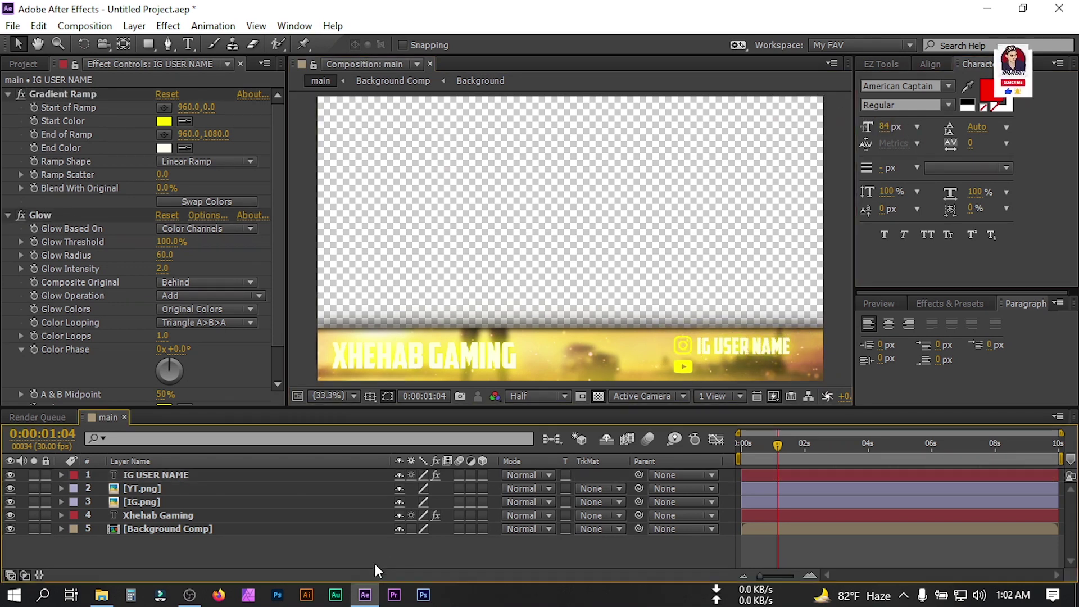
- Duplicate the IG USER NAME layer and move the copy down beside the YouTube icon
{"action": "left_click", "coordinate": [134, 477]}
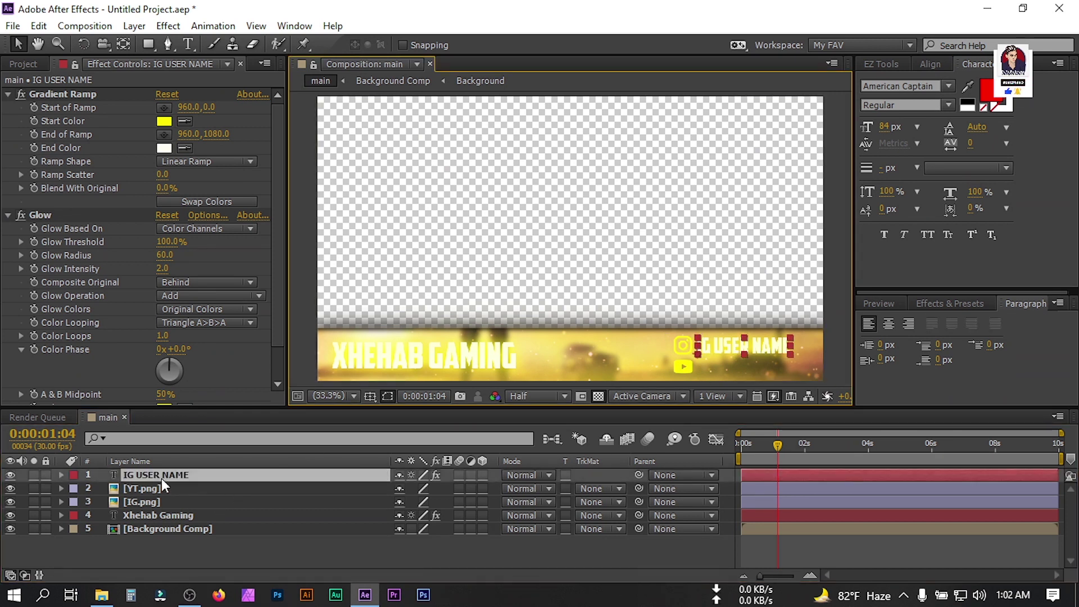
{"action": "key", "text": "ctrl+d"}
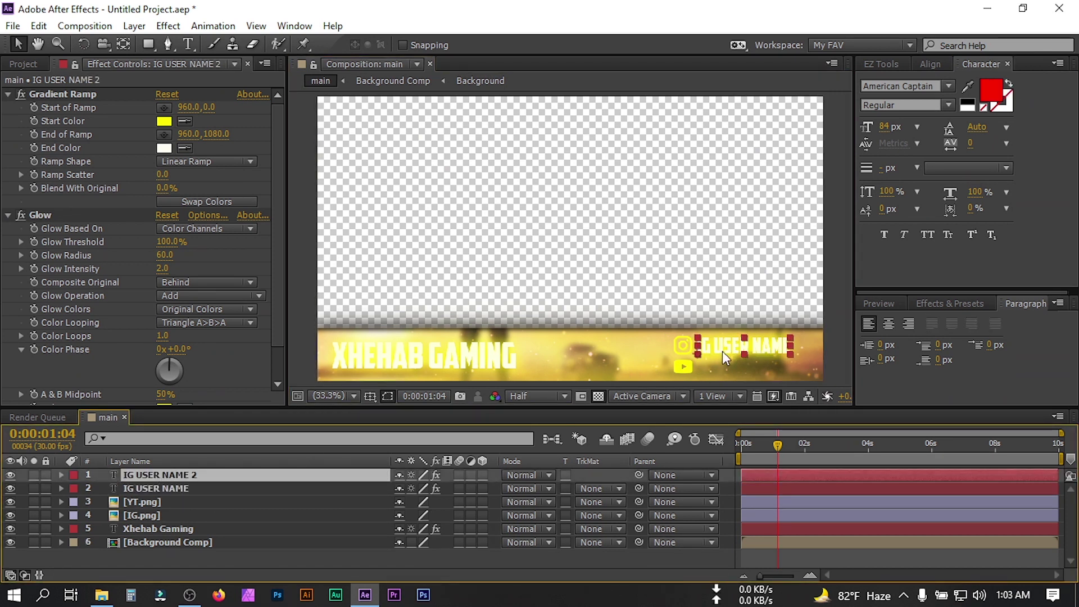
{"action": "key", "text": "shift+Down"}
{"action": "key", "text": "shift+Down"}
{"action": "key", "text": "shift+Down"}
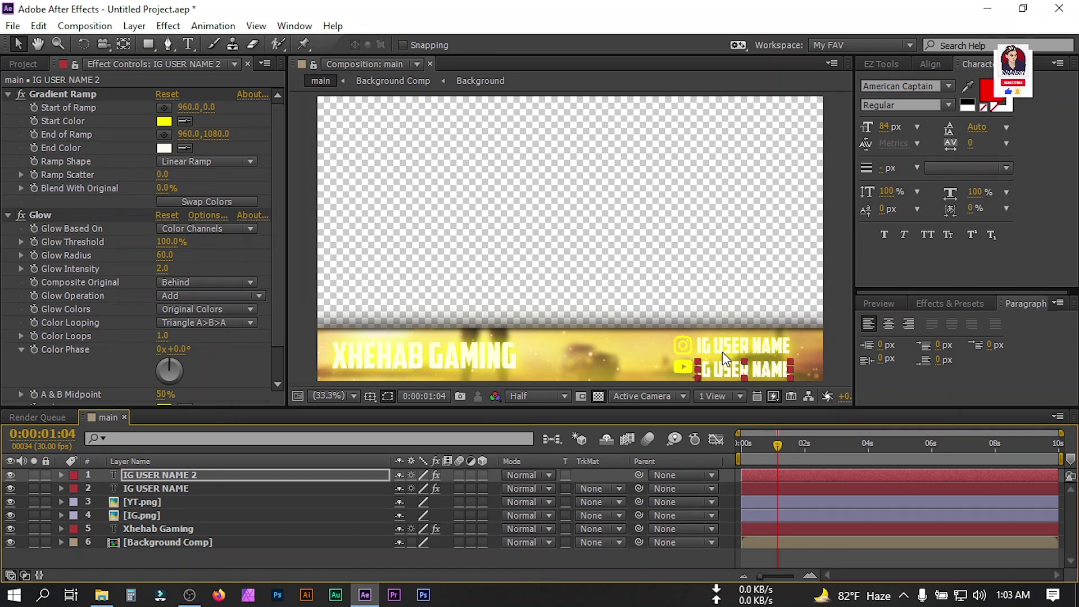
{"action": "left_click", "coordinate": [228, 557]}
- Change the duplicated text beside the YouTube icon to "YT USER NAME"
{"action": "left_click", "coordinate": [153, 474]}
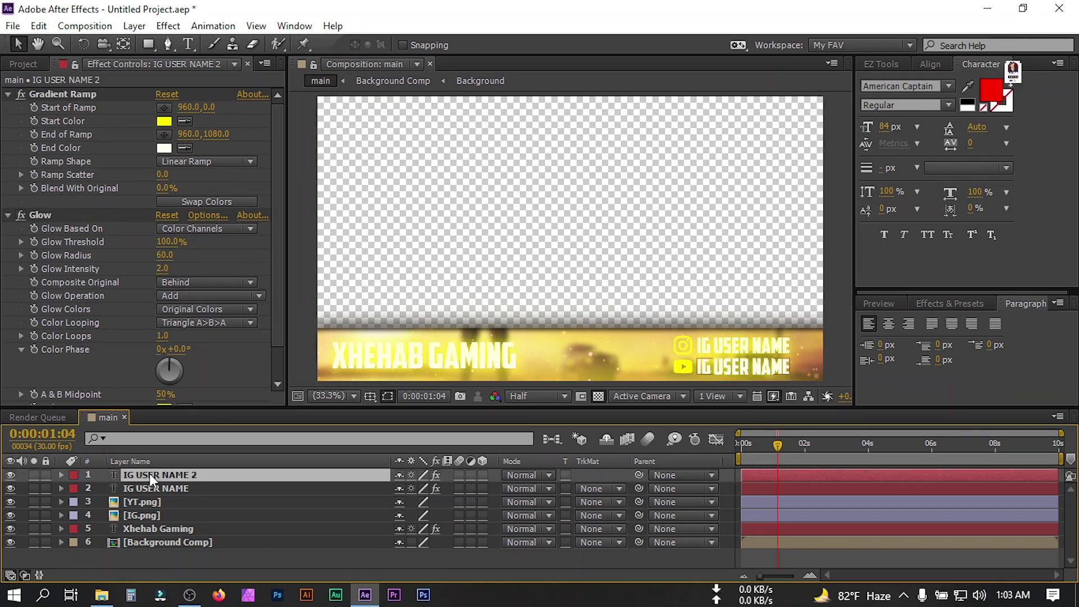
{"action": "key", "text": "ctrl+t"}
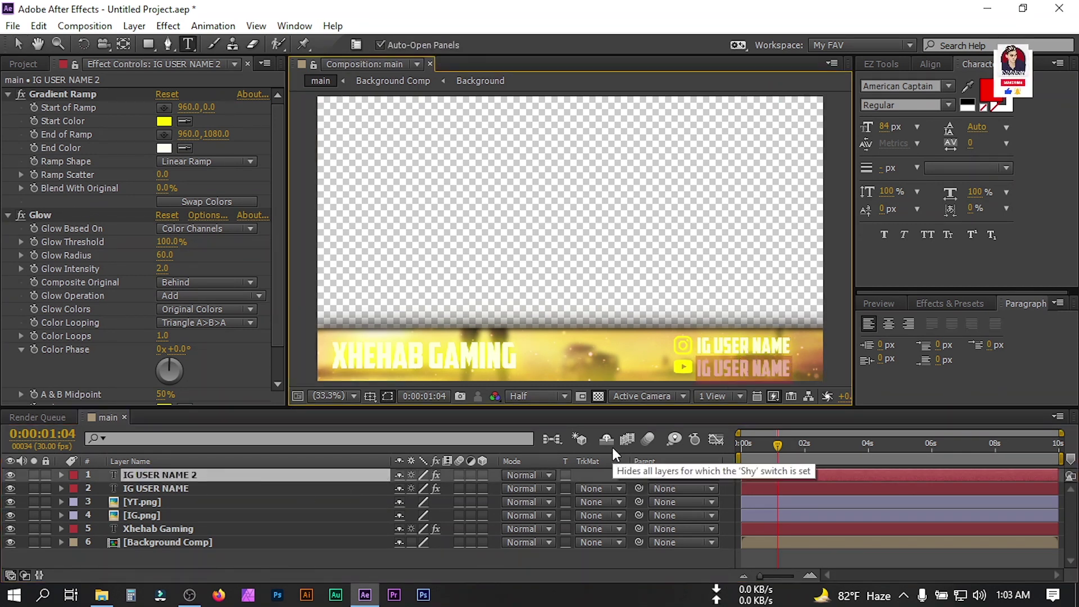
{"action": "type", "text": "YT"}
{"action": "left_click", "coordinate": [194, 554]}
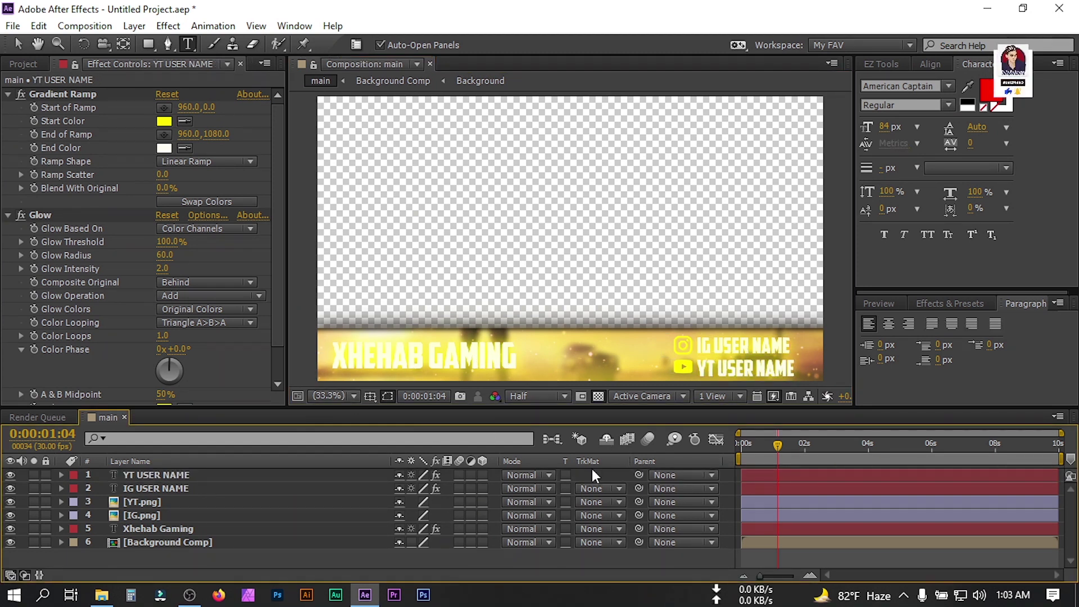
- Go to the first frame and add a Character Offset text animator to the title layer
{"action": "left_click", "coordinate": [150, 530]}
{"action": "left_click", "coordinate": [776, 447]}
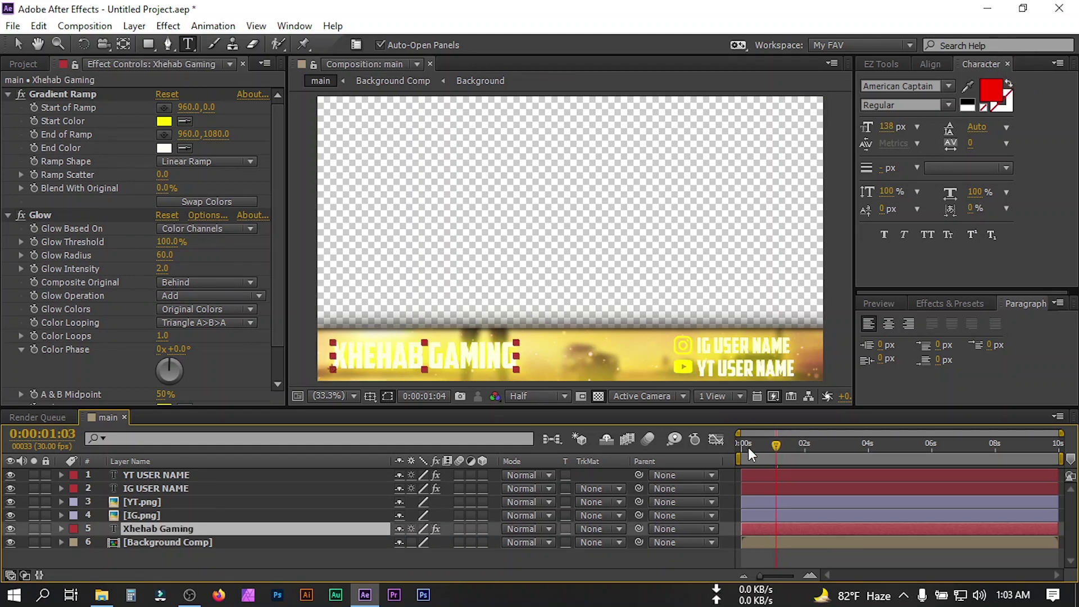
{"action": "left_click_drag", "start_coordinate": [771, 450], "coordinate": [747, 449]}
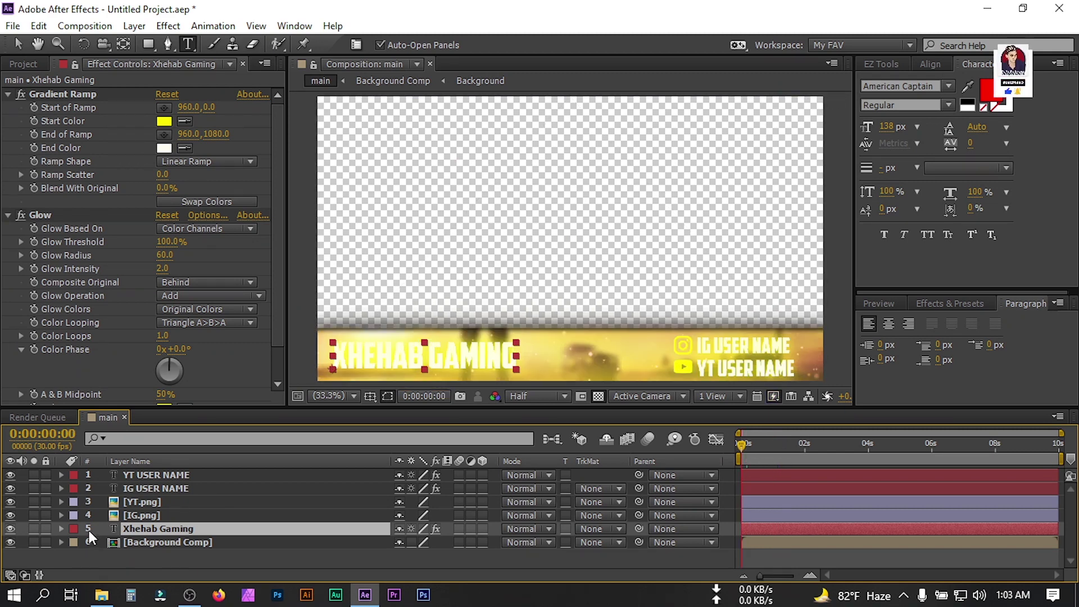
{"action": "left_click", "coordinate": [61, 530]}
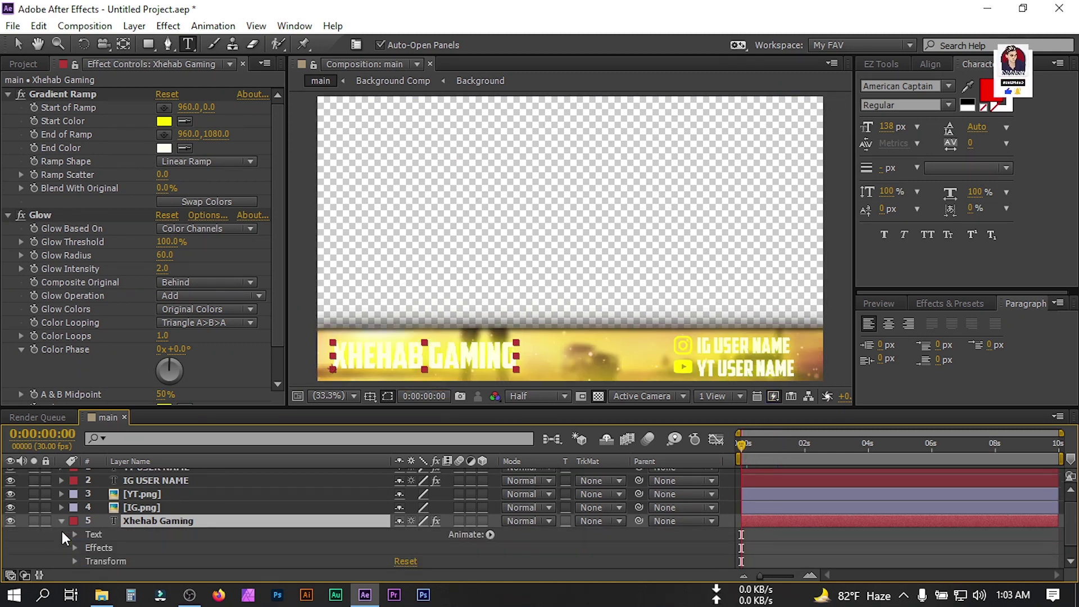
{"action": "left_click", "coordinate": [489, 535]}
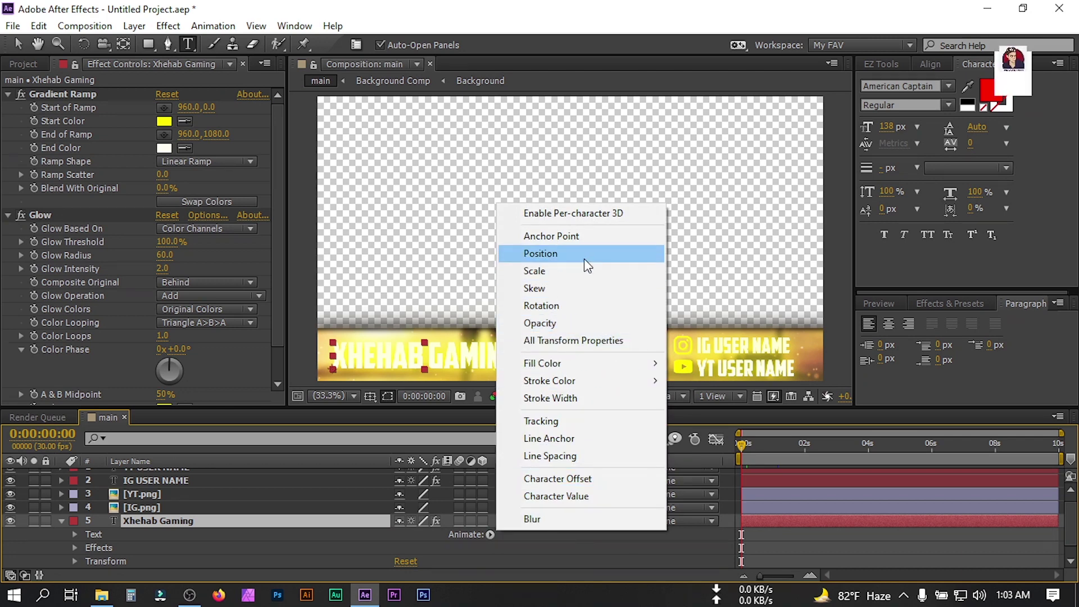
{"action": "left_click", "coordinate": [586, 482]}
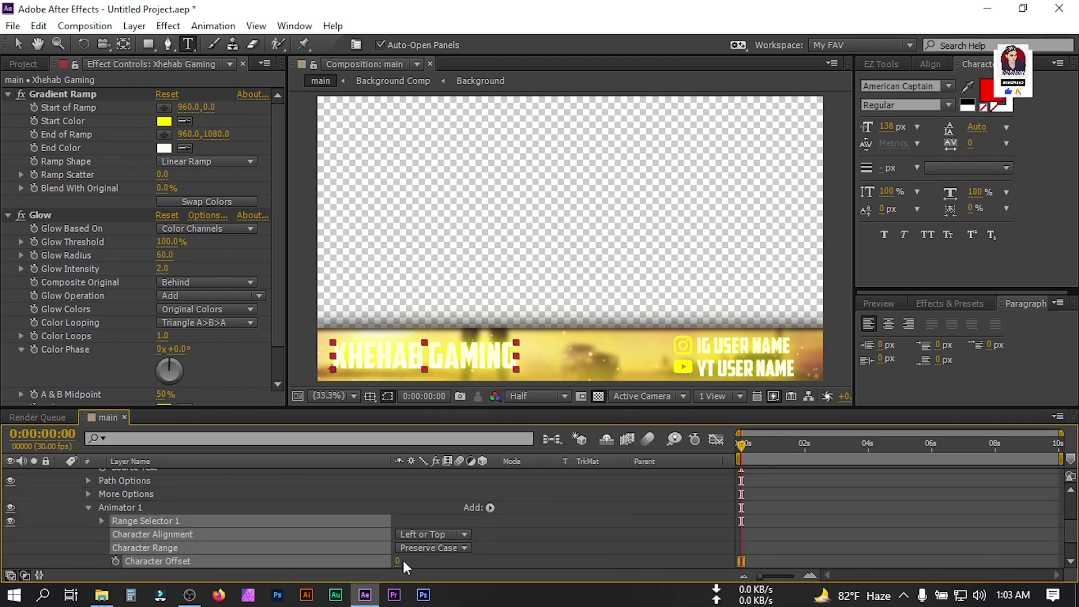
{"action": "left_click", "coordinate": [434, 564]}
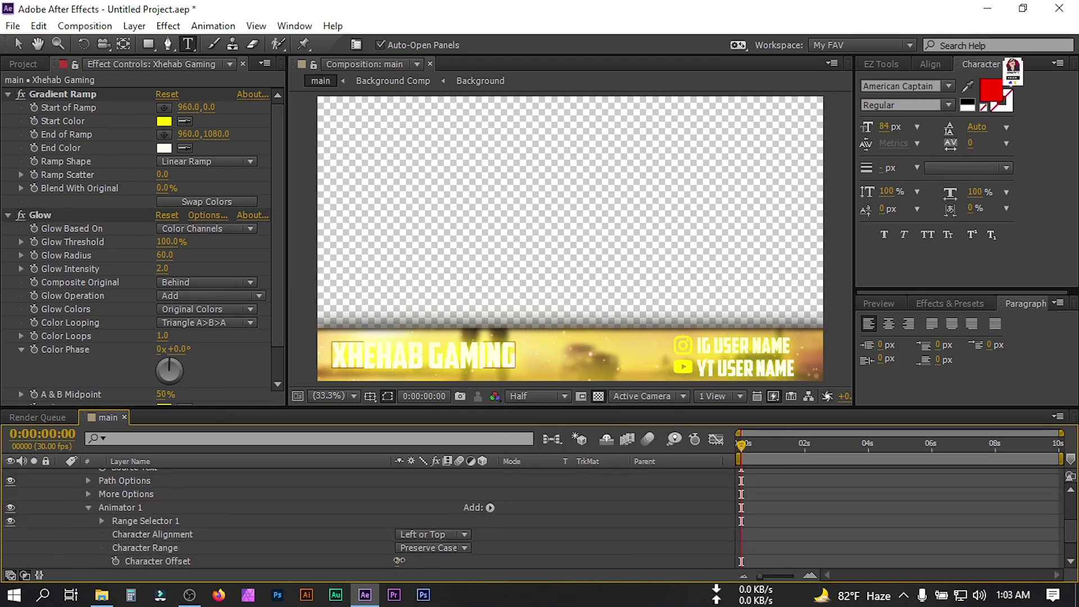
- Keyframe the title's Character Offset at 5 on the first frame and at 0 on frame 10, and preview the change
{"action": "type", "text": "5"}
{"action": "key", "text": "Return"}
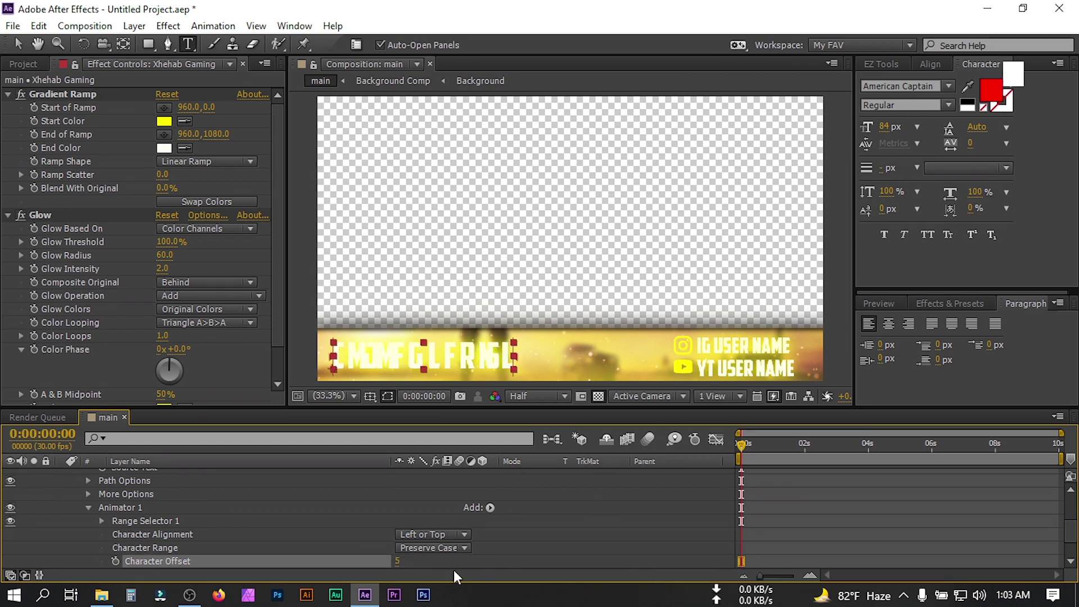
{"action": "left_click", "coordinate": [115, 561]}
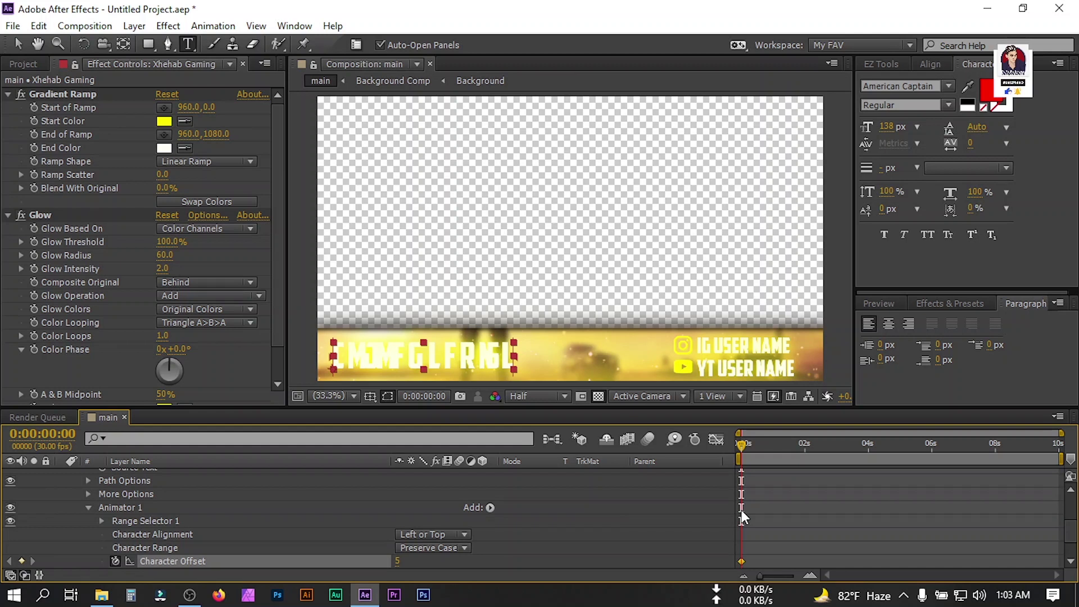
{"action": "key", "text": "shift+Page_Down"}
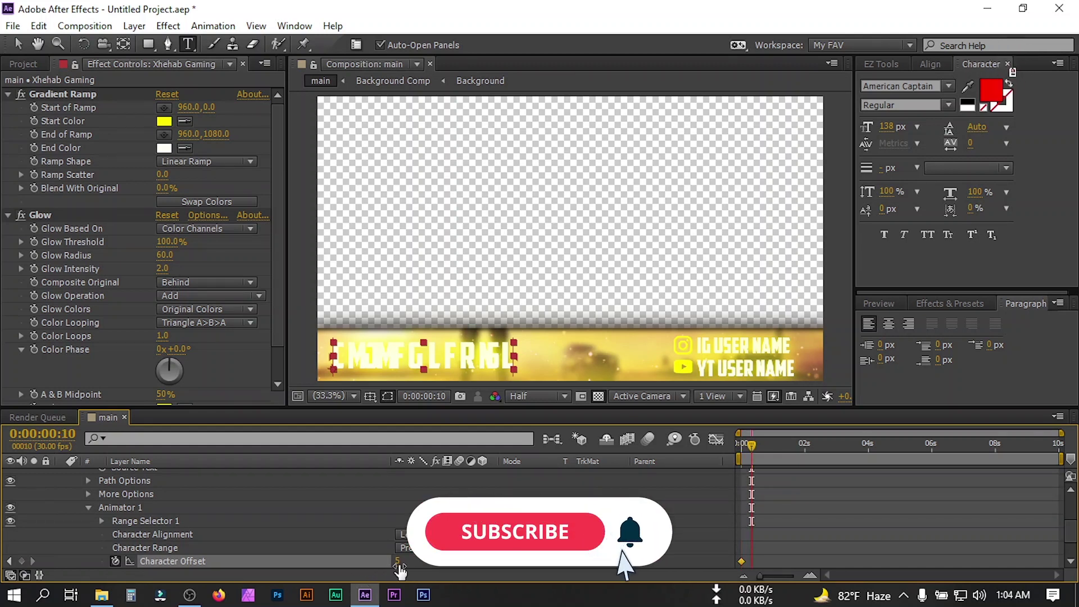
{"action": "left_click", "coordinate": [731, 444]}
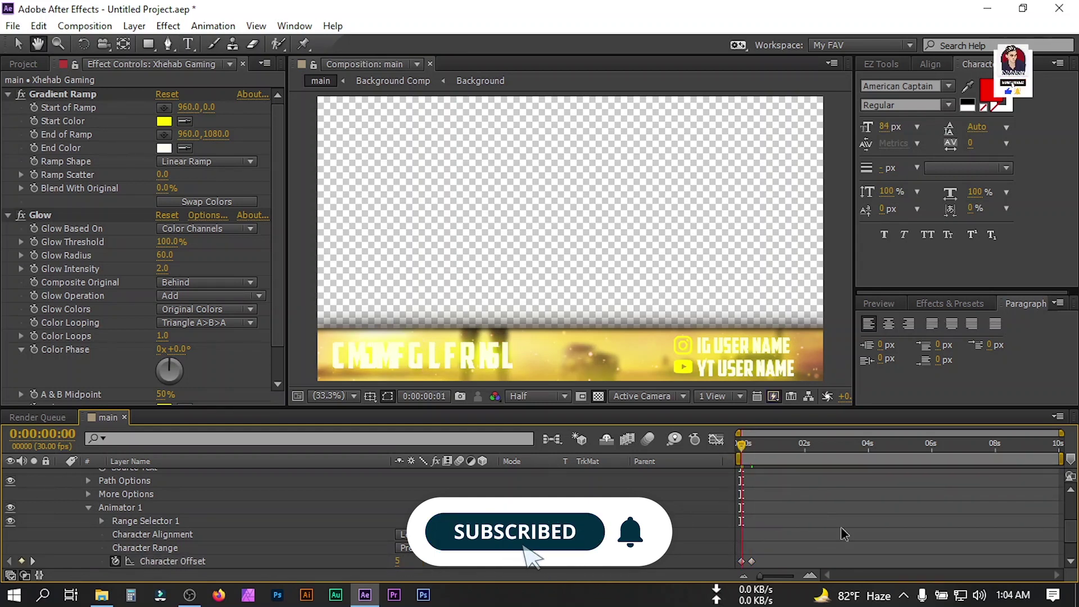
{"action": "left_click_drag", "start_coordinate": [741, 446], "coordinate": [760, 556]}
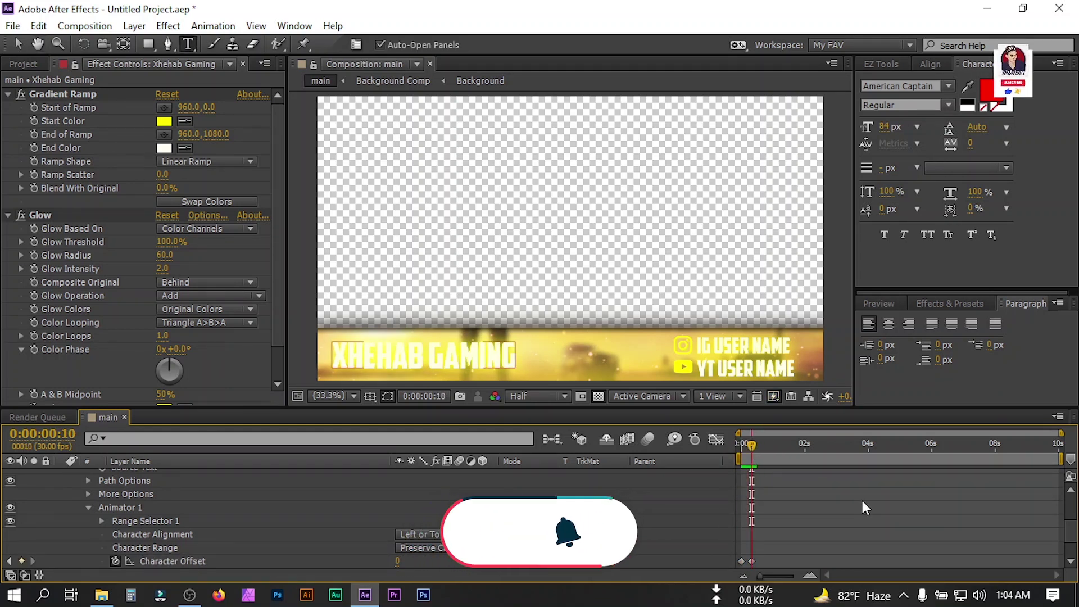
- Move the title's second Character Offset keyframe to frame 20 and preview the animation from the first frame
{"action": "left_click_drag", "start_coordinate": [752, 562], "coordinate": [763, 561]}
{"action": "left_click_drag", "start_coordinate": [763, 445], "coordinate": [724, 455]}
{"action": "key", "text": "KP_0"}
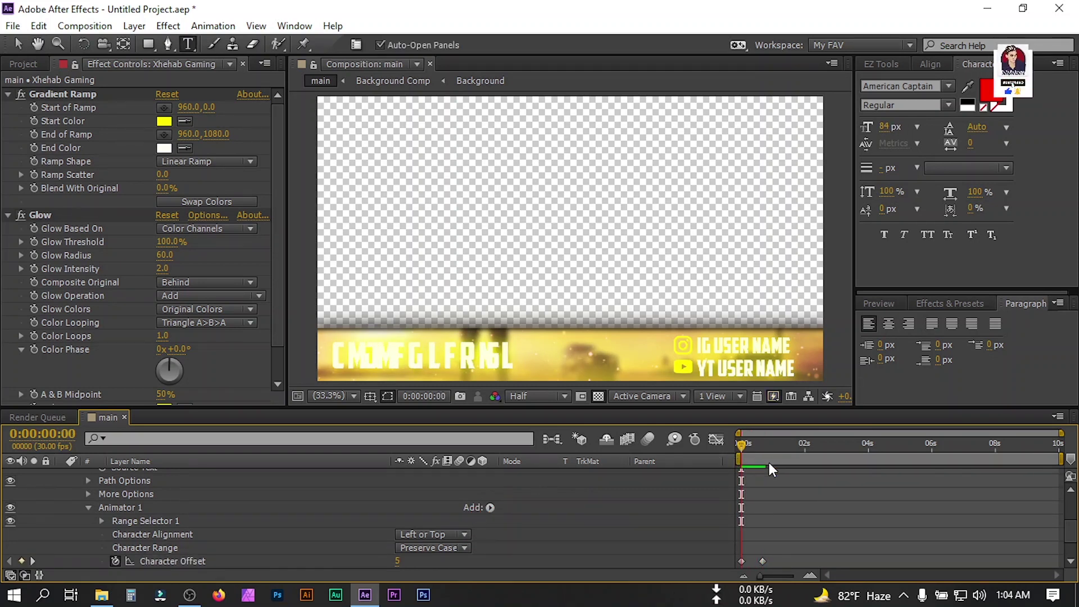
- Add a separate Position text animator to the title layer
{"action": "left_click", "coordinate": [491, 508]}
{"action": "scroll", "coordinate": [488, 514], "scroll_direction": "up", "scroll_amount": 5}
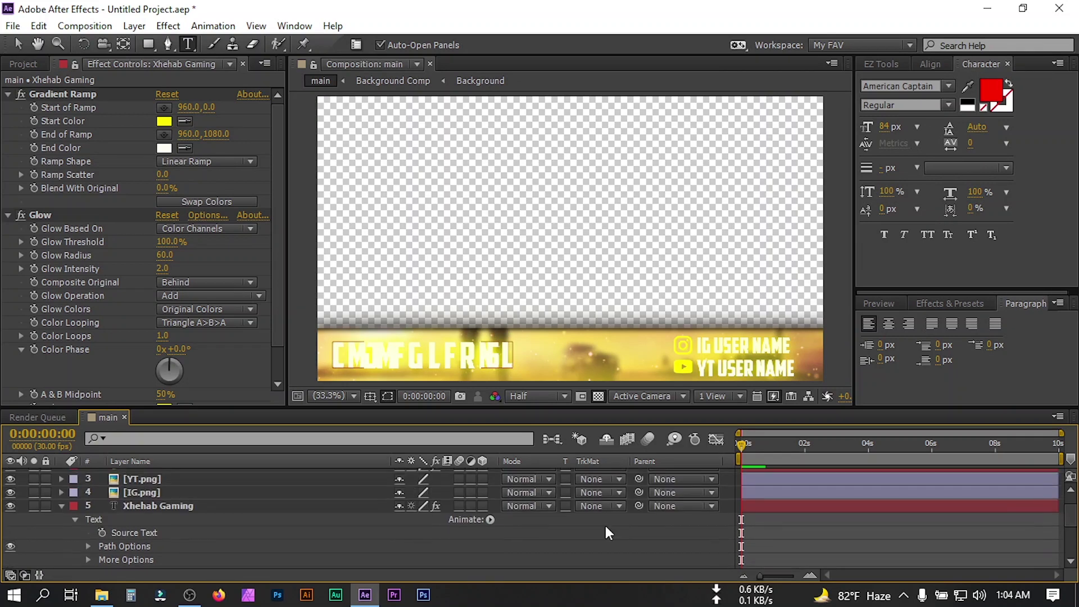
{"action": "left_click", "coordinate": [489, 518]}
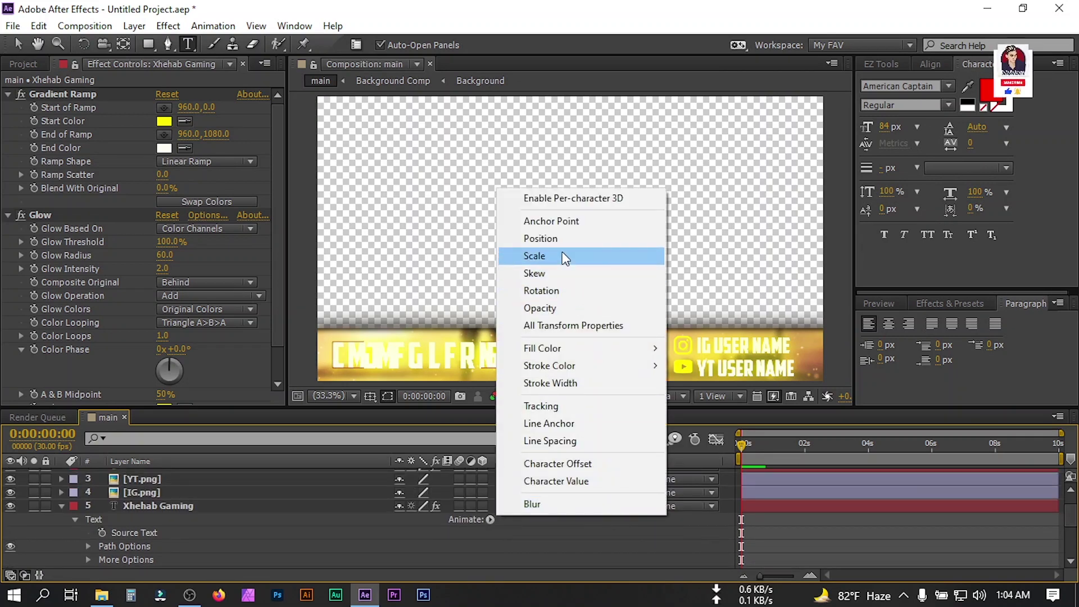
{"action": "left_click", "coordinate": [557, 238]}
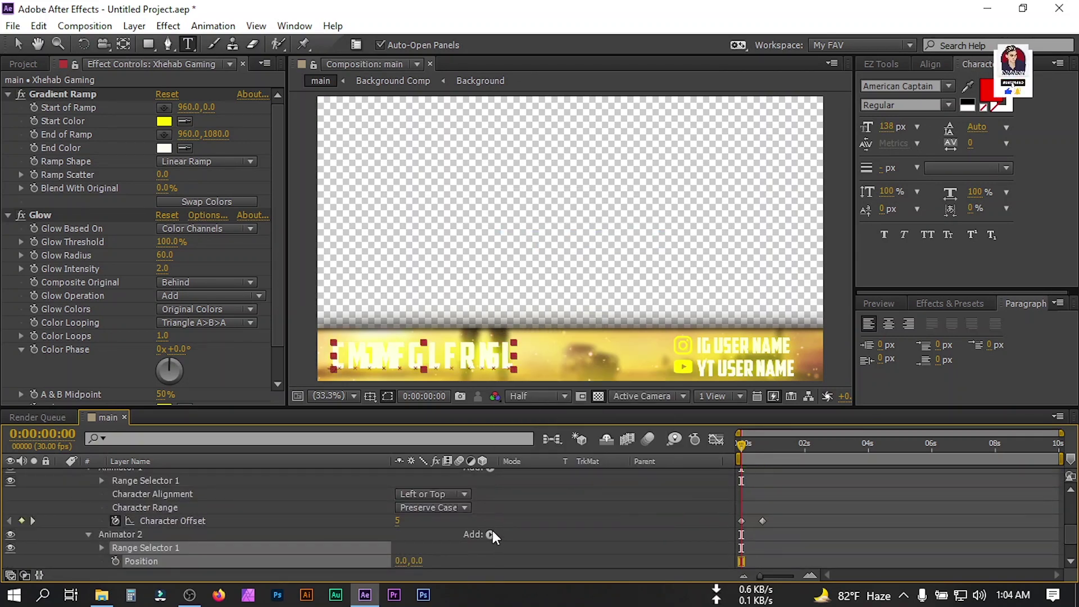
- Add an Opacity property to the title layer's Animator 1
{"action": "left_click", "coordinate": [492, 532]}
{"action": "left_click", "coordinate": [490, 470]}
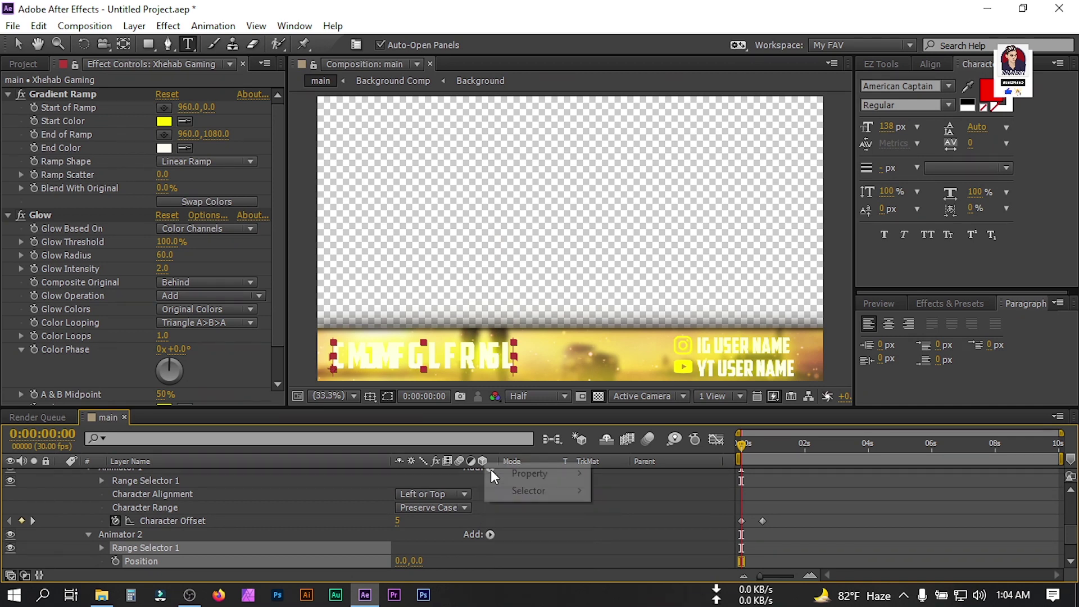
{"action": "left_click", "coordinate": [486, 471]}
{"action": "left_click", "coordinate": [487, 470]}
{"action": "scroll", "coordinate": [491, 497], "scroll_direction": "up", "scroll_amount": 3}
{"action": "left_click", "coordinate": [492, 499]}
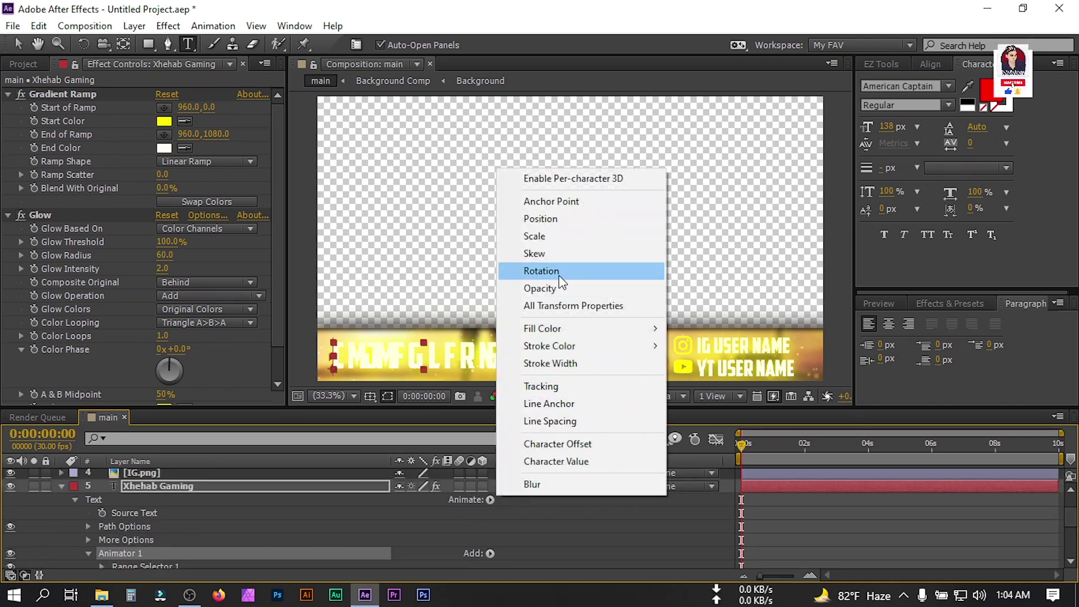
{"action": "left_click", "coordinate": [559, 288]}
- Keyframe Animator 2's Position to slide the title in from beyond the frame's left edge on the first frame to 0.0,0.0 on frame 20
{"action": "left_click_drag", "start_coordinate": [1069, 523], "coordinate": [1067, 533]}
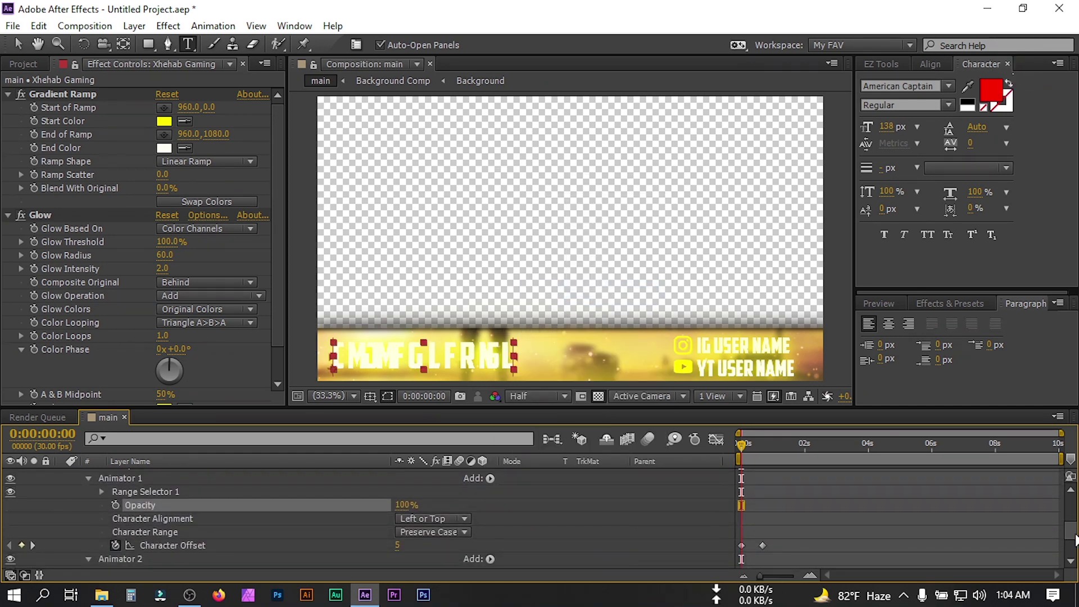
{"action": "scroll", "coordinate": [738, 529], "scroll_direction": "down", "scroll_amount": 3}
{"action": "left_click_drag", "start_coordinate": [747, 451], "coordinate": [764, 454]}
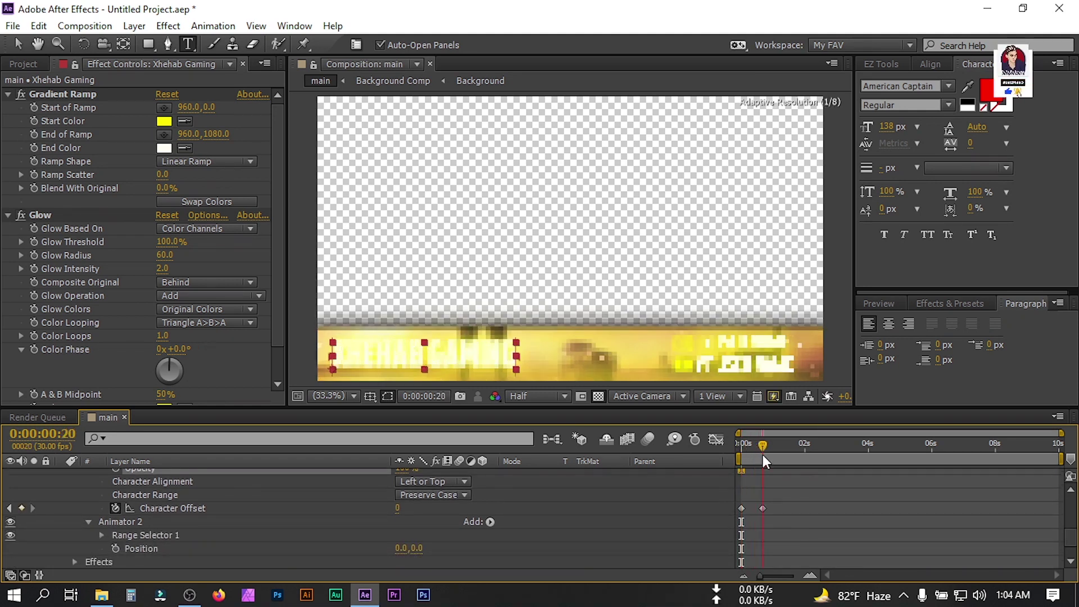
{"action": "left_click", "coordinate": [117, 548]}
{"action": "left_click_drag", "start_coordinate": [761, 446], "coordinate": [725, 450]}
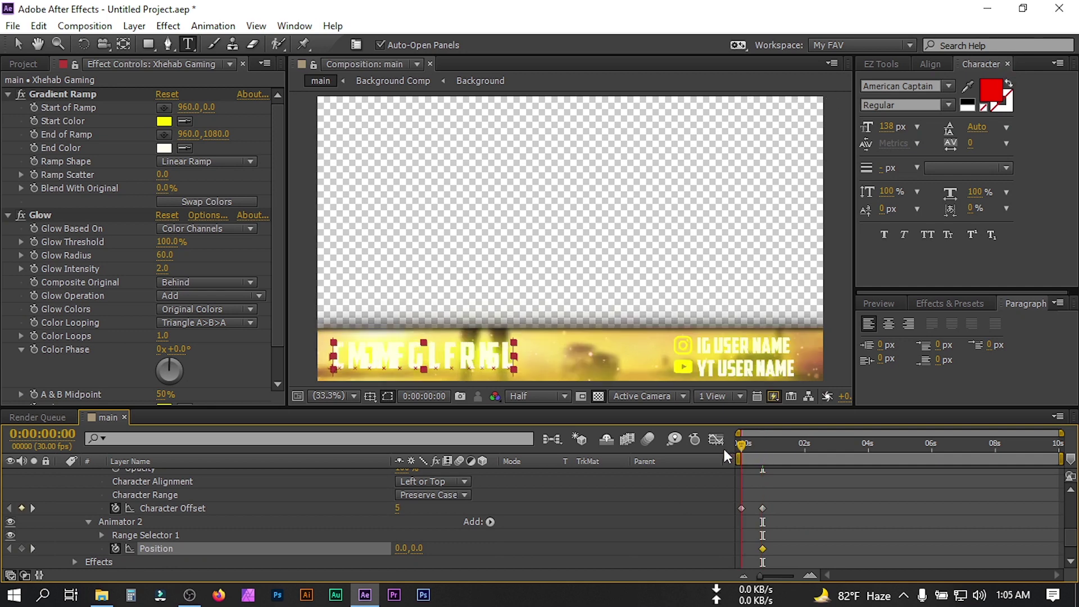
{"action": "left_click_drag", "start_coordinate": [406, 555], "coordinate": [295, 549]}
{"action": "left_click", "coordinate": [852, 528]}
{"action": "key", "text": "space"}
- Keyframe Animator 1's Opacity at 100% on frame 20 and 0% on frame 14
{"action": "left_click_drag", "start_coordinate": [768, 446], "coordinate": [763, 448]}
{"action": "left_click_drag", "start_coordinate": [1071, 535], "coordinate": [1072, 530]}
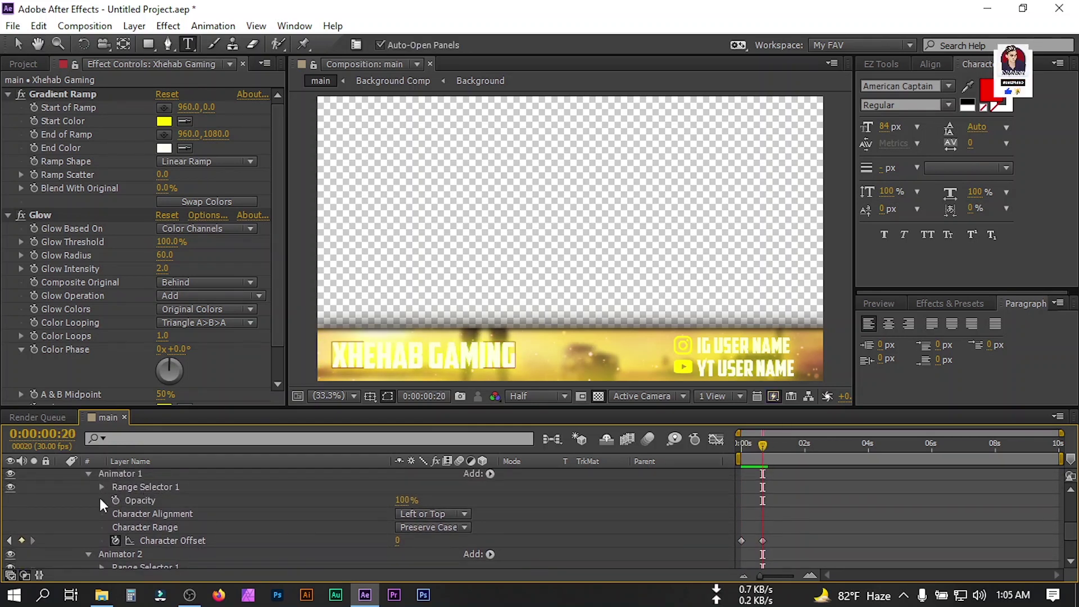
{"action": "left_click", "coordinate": [117, 501]}
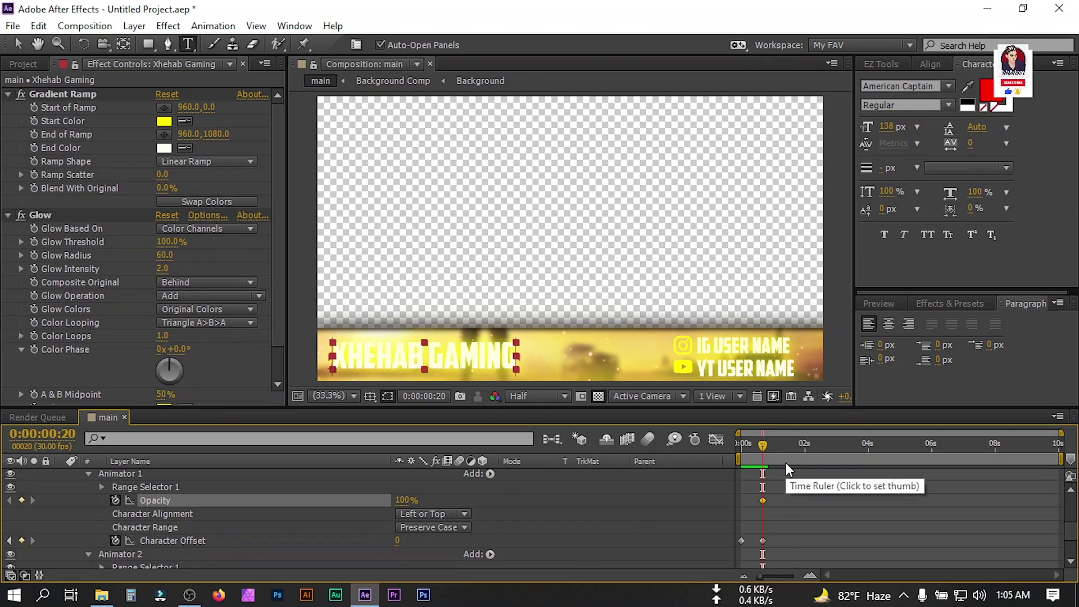
{"action": "key", "text": "shift+Page_Up"}
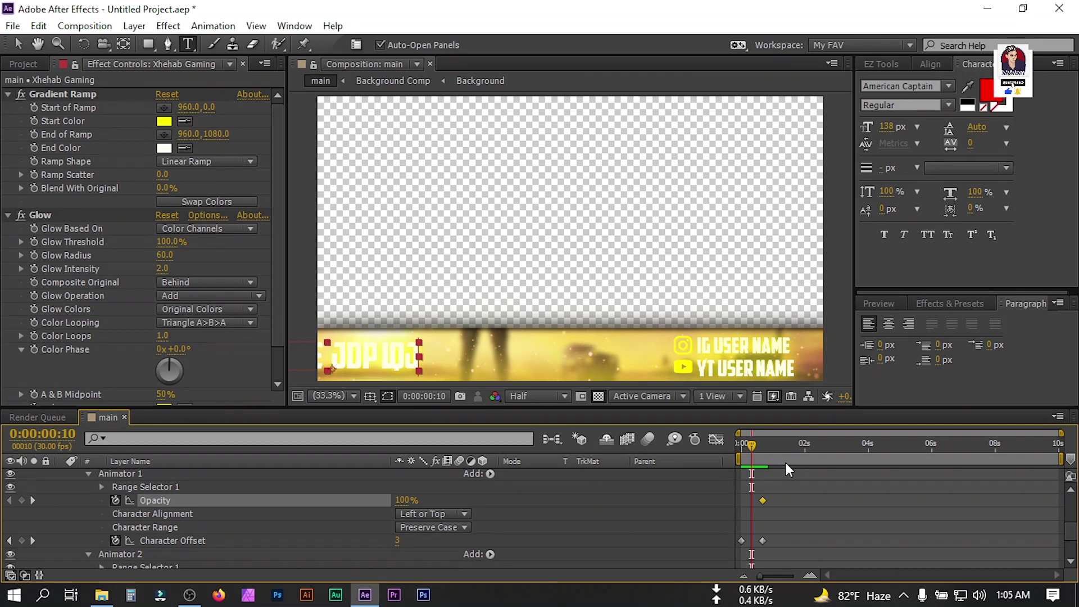
{"action": "left_click_drag", "start_coordinate": [750, 444], "coordinate": [757, 444]}
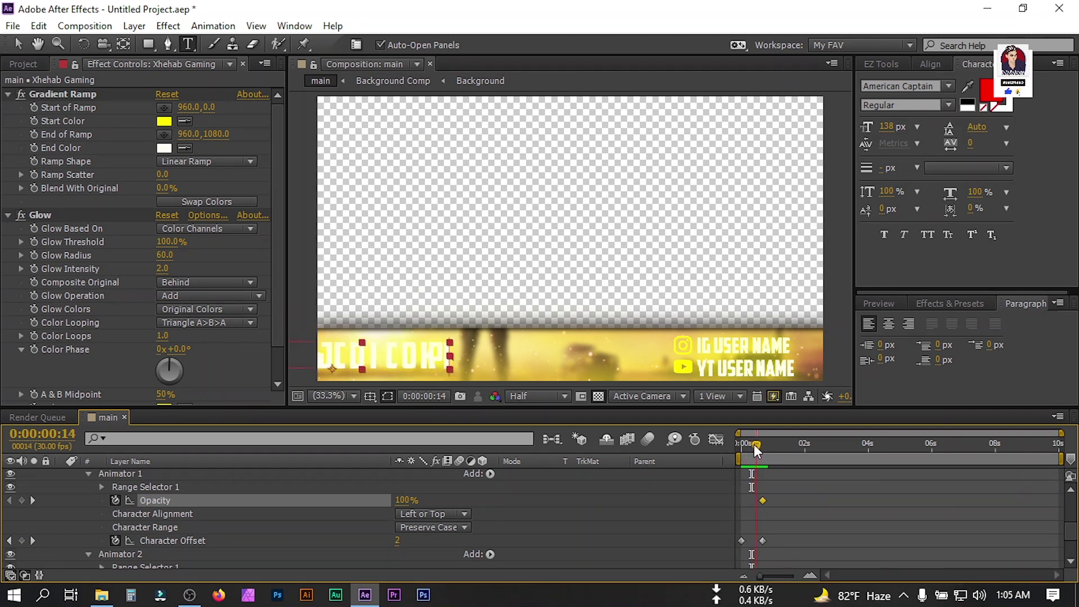
{"action": "left_click", "coordinate": [402, 500]}
{"action": "type", "text": "0"}
{"action": "key", "text": "Return"}
- Alternate the title's Opacity between 100% and 0% on successively earlier frames, ending with 0% on the first frame, and preview the flicker
{"action": "left_click_drag", "start_coordinate": [754, 444], "coordinate": [748, 444]}
{"action": "left_click_drag", "start_coordinate": [399, 501], "coordinate": [627, 499]}
{"action": "left_click_drag", "start_coordinate": [750, 445], "coordinate": [746, 447]}
{"action": "left_click_drag", "start_coordinate": [406, 501], "coordinate": [332, 502]}
{"action": "left_click_drag", "start_coordinate": [748, 448], "coordinate": [743, 448]}
{"action": "left_click_drag", "start_coordinate": [401, 501], "coordinate": [618, 499]}
{"action": "left_click_drag", "start_coordinate": [743, 448], "coordinate": [738, 448]}
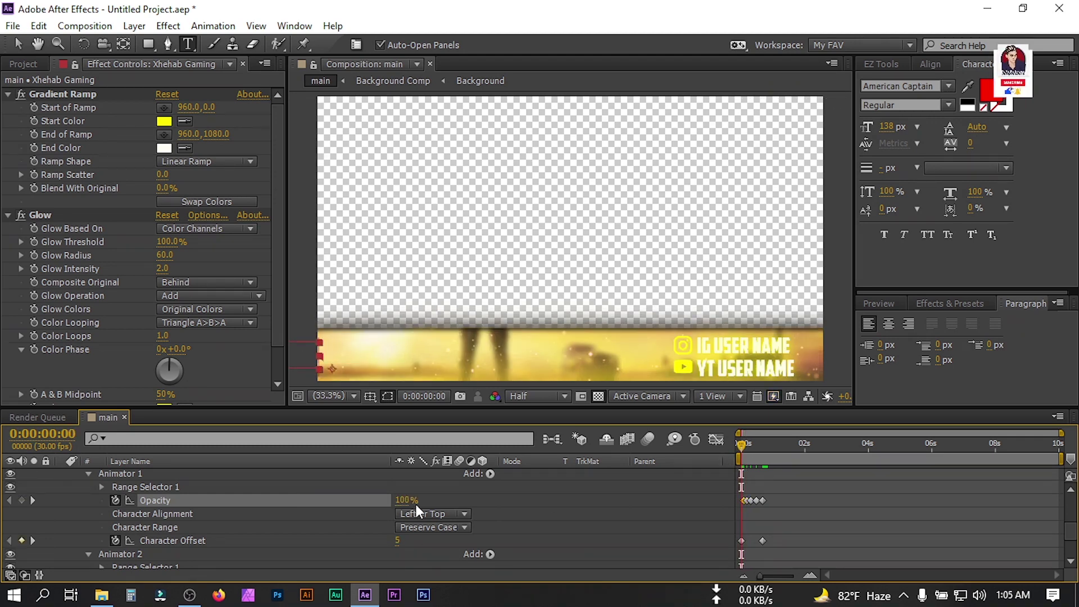
{"action": "left_click_drag", "start_coordinate": [406, 501], "coordinate": [331, 502]}
{"action": "left_click", "coordinate": [936, 521]}
{"action": "key", "text": "space"}
{"action": "key", "text": "space"}
{"action": "left_click_drag", "start_coordinate": [769, 454], "coordinate": [772, 454]}
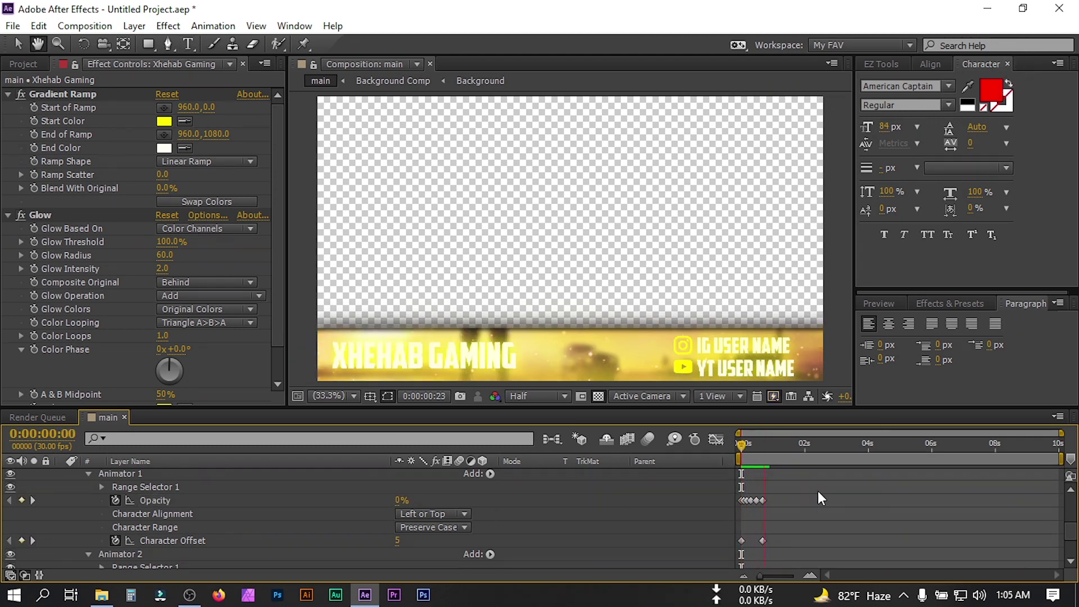
- Apply Easy Ease to both of Animator 2's Position keyframes
{"action": "scroll", "coordinate": [623, 565], "scroll_direction": "down", "scroll_amount": 2}
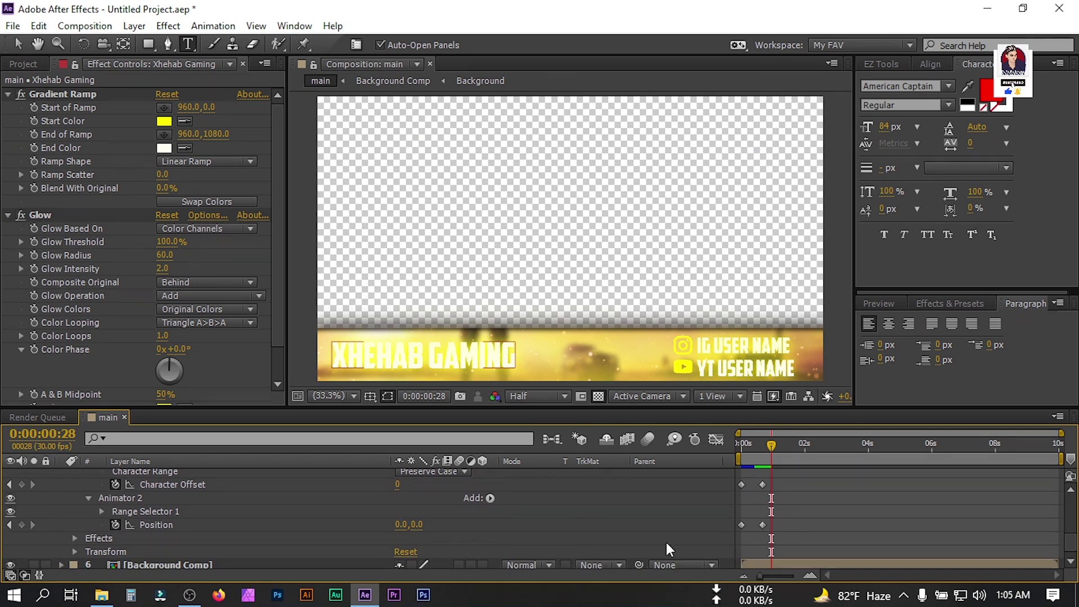
{"action": "left_click_drag", "start_coordinate": [805, 533], "coordinate": [730, 520]}
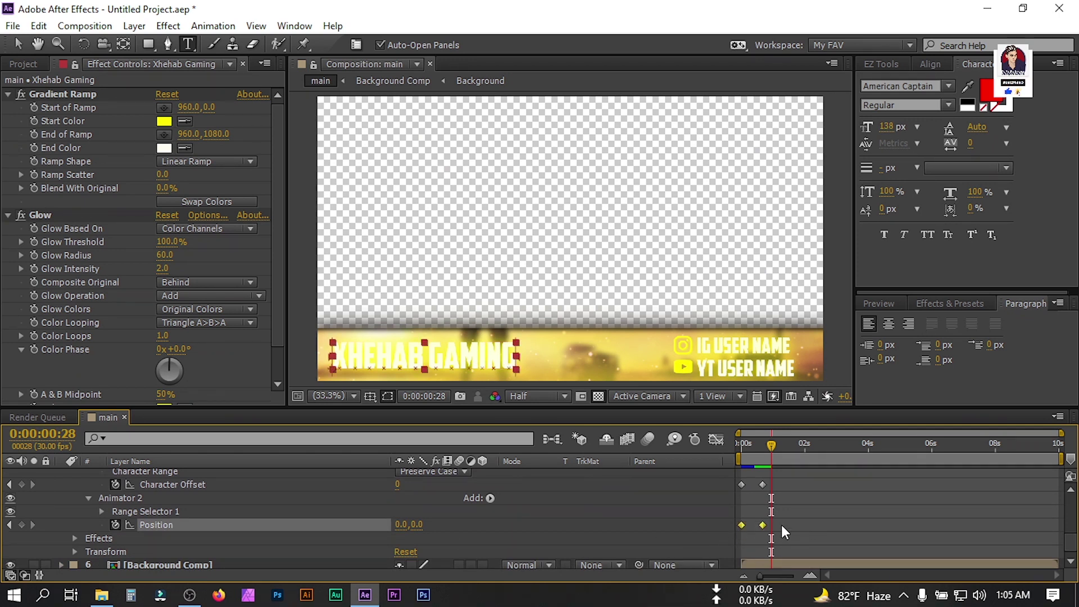
{"action": "key", "text": "F9"}
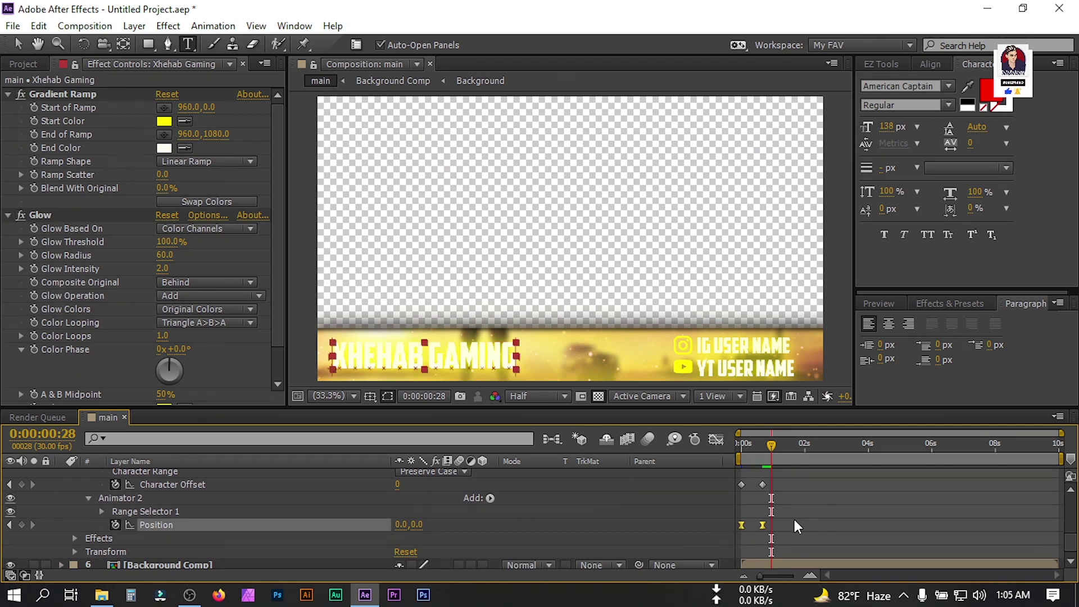
- Reshape the title's Position speed graph so the slide peaks early and slows gradually, and preview it from the first frame
{"action": "left_click", "coordinate": [720, 441]}
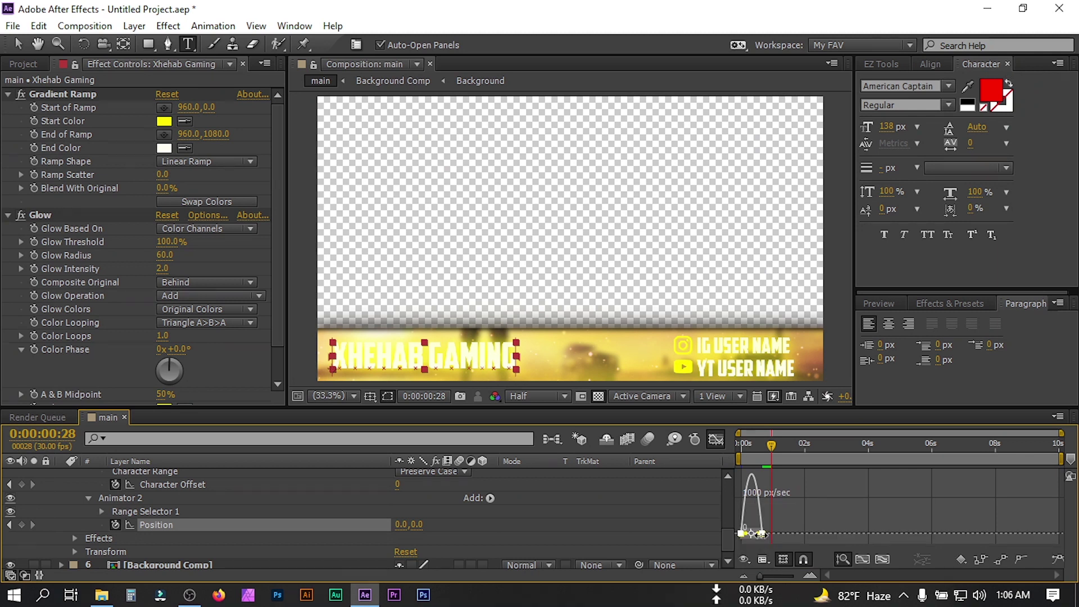
{"action": "left_click_drag", "start_coordinate": [755, 534], "coordinate": [743, 534]}
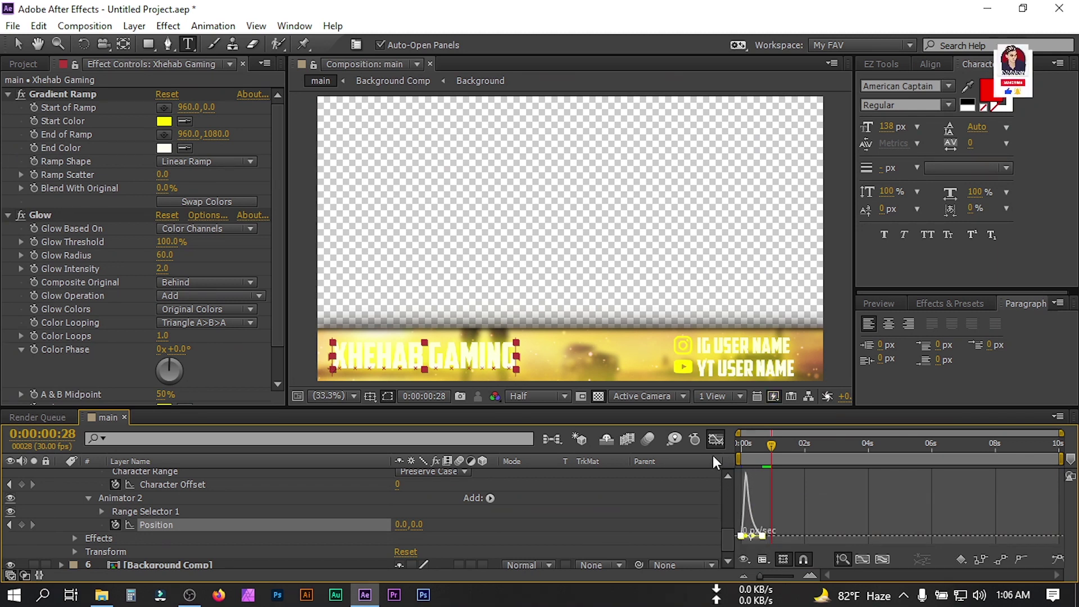
{"action": "left_click", "coordinate": [718, 442]}
{"action": "key", "text": "Home"}
{"action": "left_click", "coordinate": [845, 495]}
{"action": "key", "text": "space"}
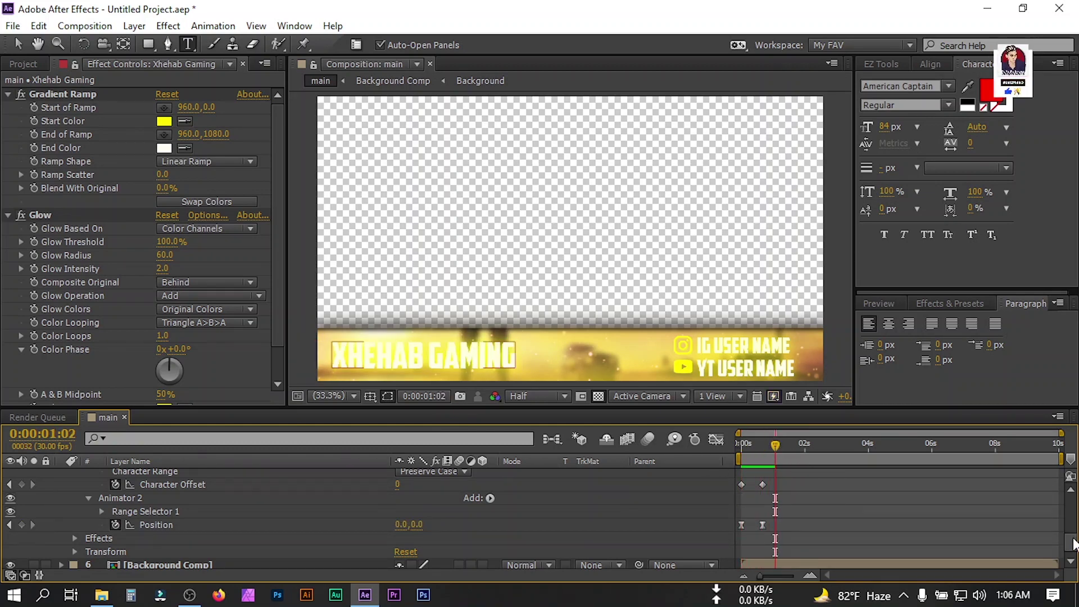
- Collapse the title layer and set Position keyframes for the YT USER NAME and IG USER NAME layers at about frame 28
{"action": "left_click_drag", "start_coordinate": [1073, 539], "coordinate": [1072, 490]}
{"action": "left_click", "coordinate": [62, 529]}
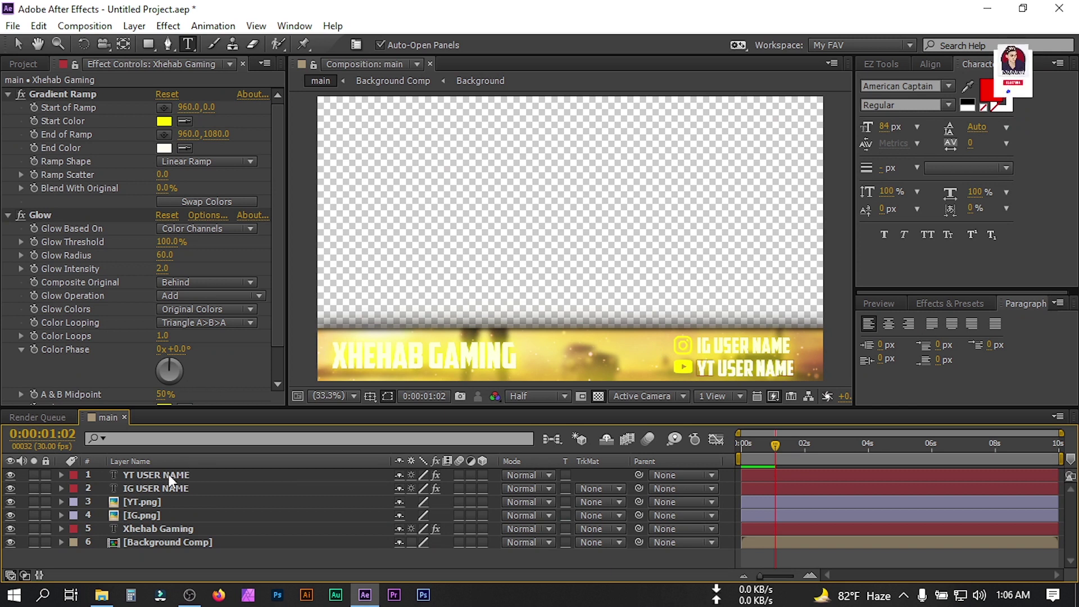
{"action": "left_click", "coordinate": [155, 477]}
{"action": "left_click", "coordinate": [168, 488], "text": "shift"}
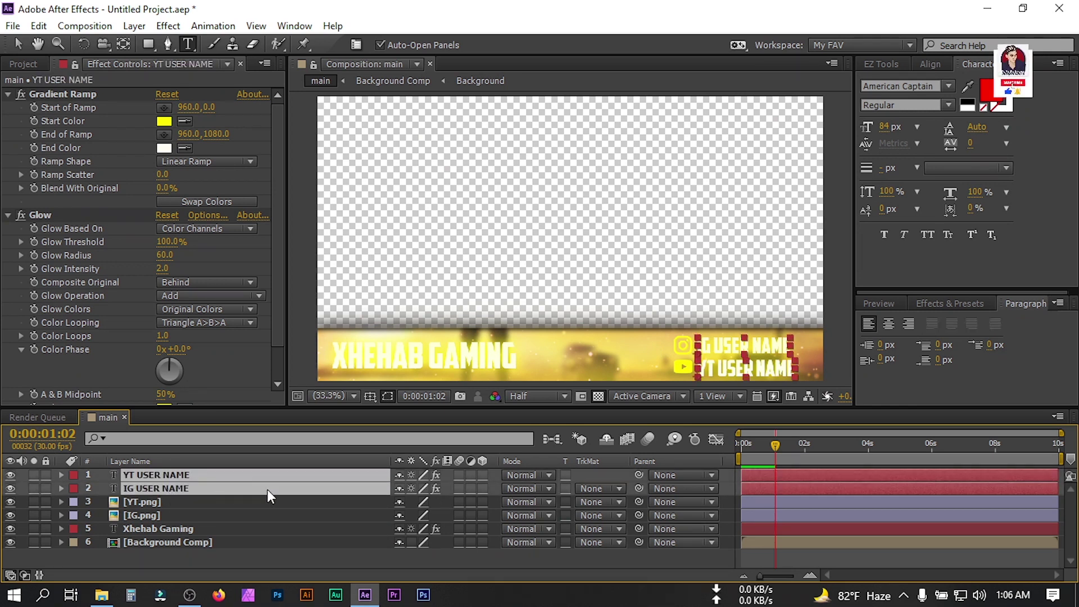
{"action": "left_click", "coordinate": [754, 450]}
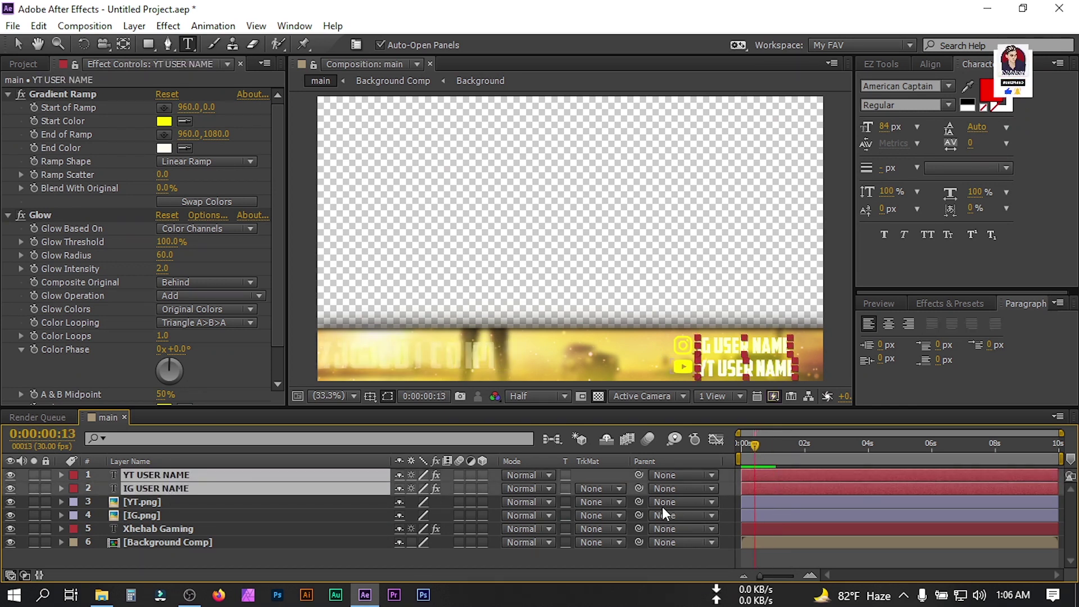
{"action": "key", "text": "p"}
{"action": "left_click", "coordinate": [770, 452]}
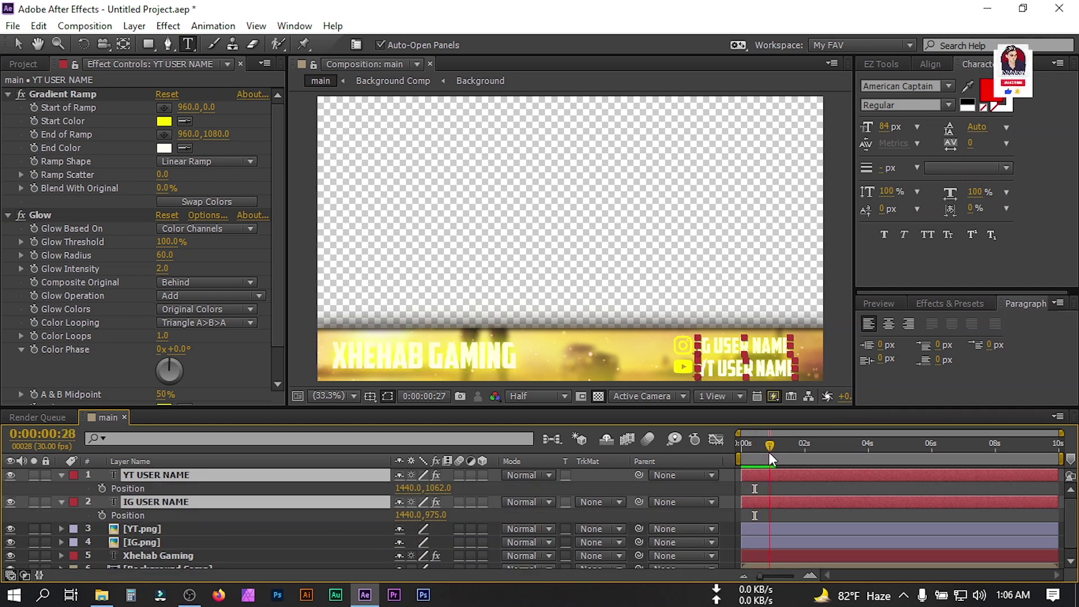
{"action": "left_click", "coordinate": [102, 489]}
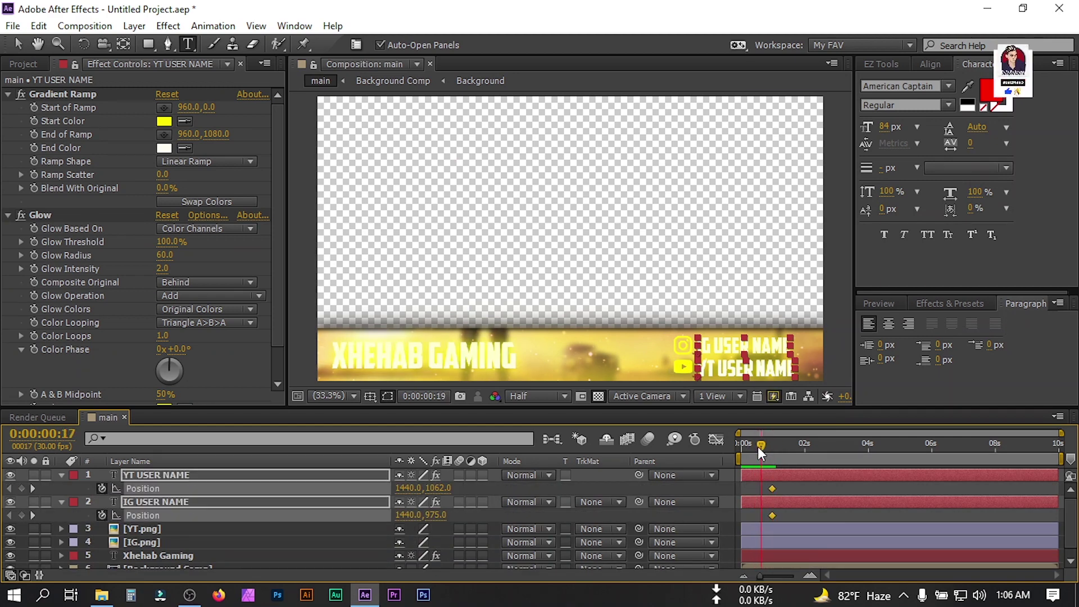
- At frame 13, move both username texts horizontally beyond the frame's right edge, YT to X 1992 and IG to X 1944
{"action": "left_click", "coordinate": [755, 447]}
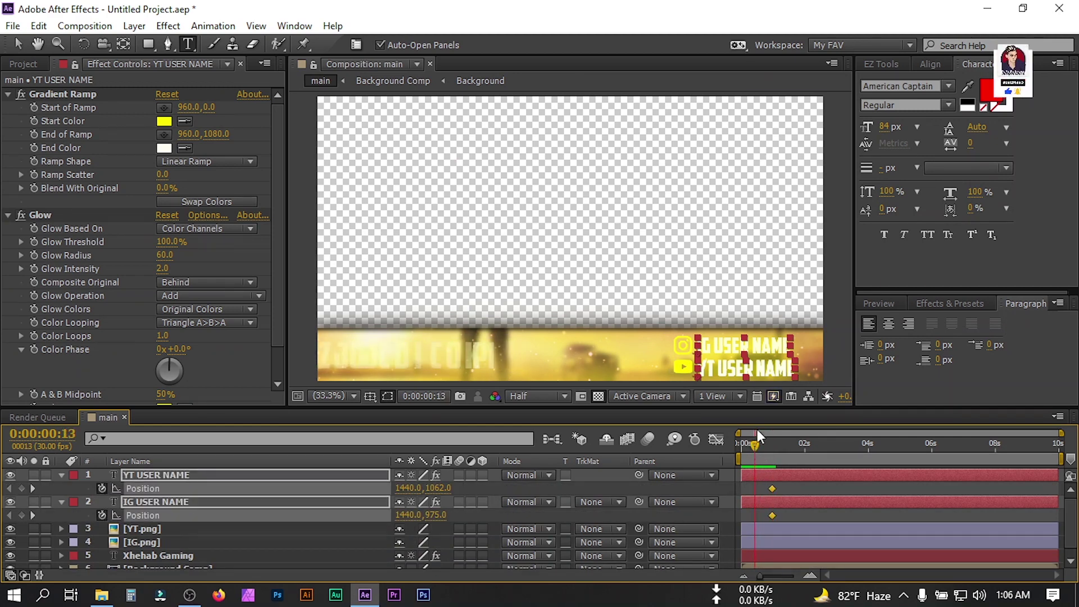
{"action": "key", "text": "v"}
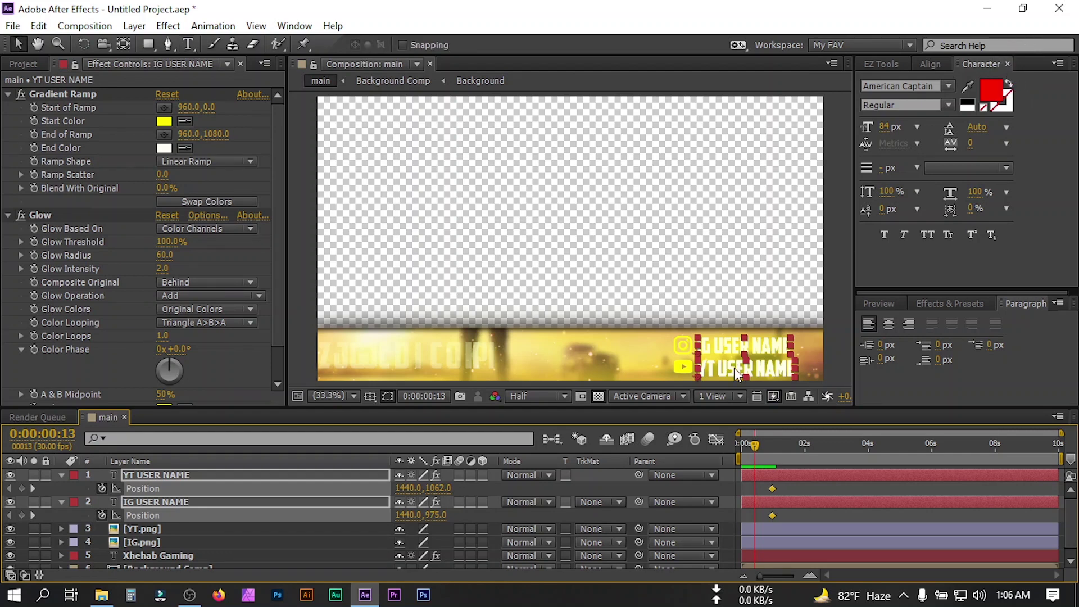
{"action": "left_click", "coordinate": [734, 368], "text": "shift"}
{"action": "left_click_drag", "start_coordinate": [773, 369], "coordinate": [919, 370]}
{"action": "left_click_drag", "start_coordinate": [831, 350], "coordinate": [892, 350]}
- Shift the YT USER NAME Position keyframes a few frames after the IG USER NAME ones and preview from the first frame
{"action": "left_click_drag", "start_coordinate": [793, 484], "coordinate": [755, 492]}
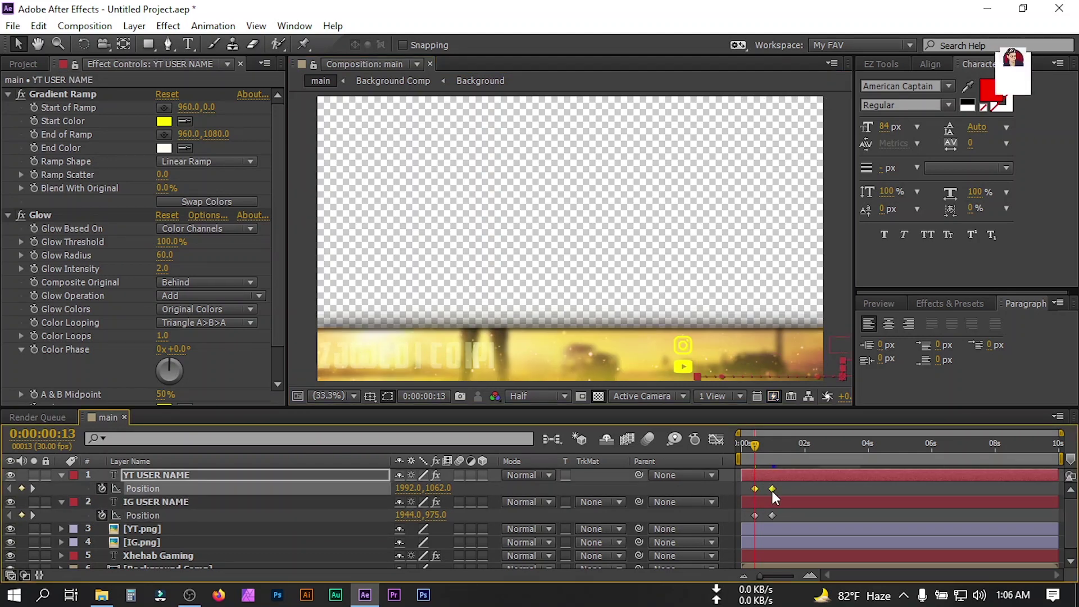
{"action": "key", "text": "alt+Right"}
{"action": "key", "text": "alt+Right"}
{"action": "left_click", "coordinate": [787, 490]}
{"action": "left_click_drag", "start_coordinate": [755, 445], "coordinate": [713, 444]}
{"action": "key", "text": "KP_0"}
- Easy-ease both username layers' Position keyframes, reshape their speed graphs so the slides peak early and slow gradually, and collapse the layers
{"action": "left_click_drag", "start_coordinate": [812, 477], "coordinate": [738, 524]}
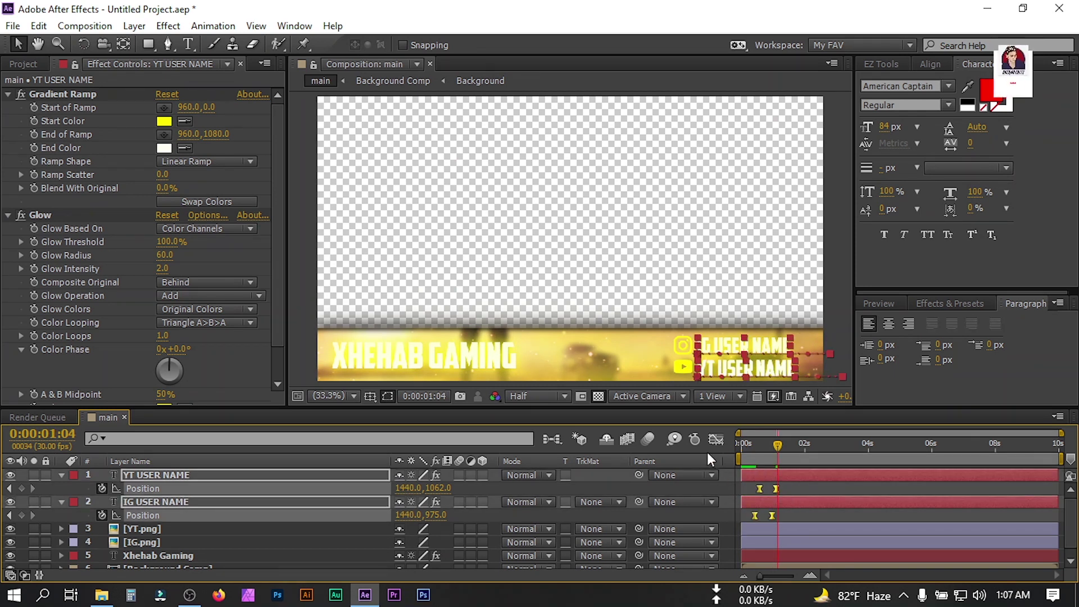
{"action": "left_click", "coordinate": [716, 439]}
{"action": "left_click_drag", "start_coordinate": [806, 505], "coordinate": [769, 542]}
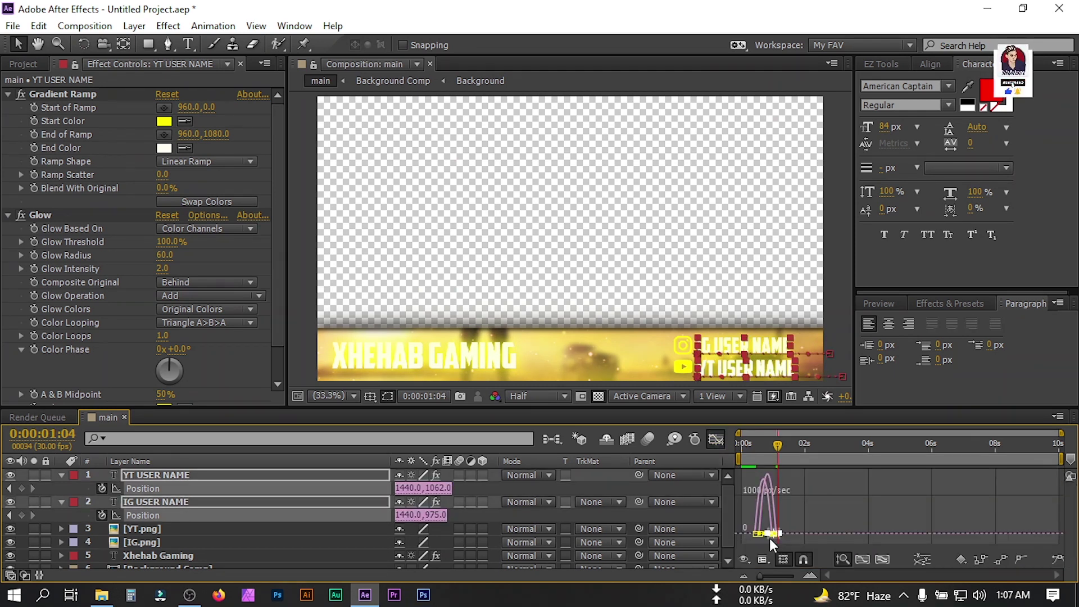
{"action": "left_click_drag", "start_coordinate": [761, 579], "coordinate": [792, 578]}
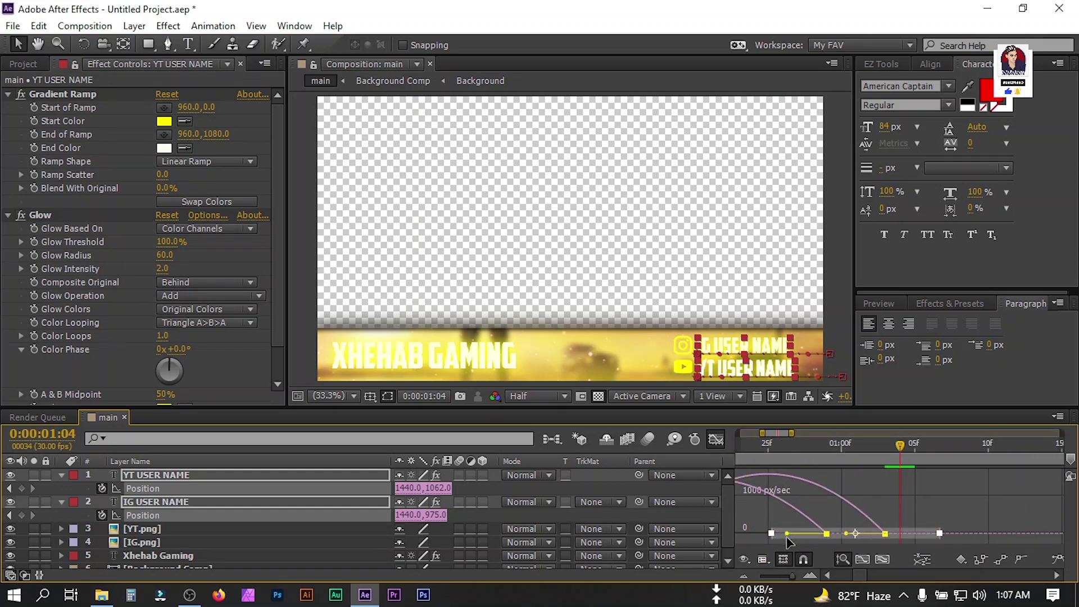
{"action": "left_click_drag", "start_coordinate": [782, 536], "coordinate": [732, 534]}
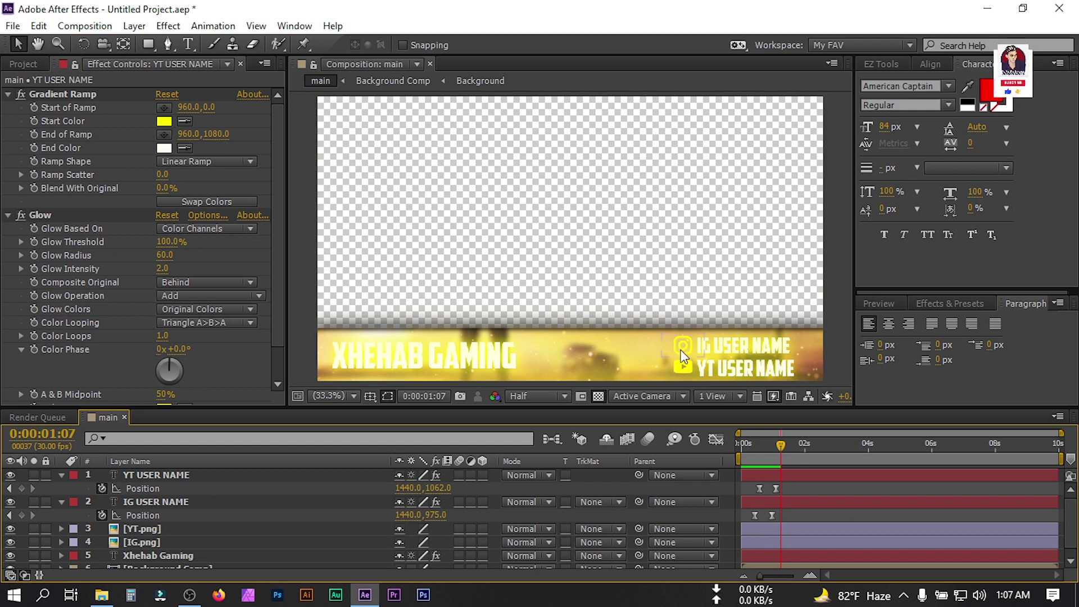
{"action": "key", "text": "u"}
- Add a Scale keyframe to the YT.png layer at frame 14 and set its value to 0%
{"action": "left_click", "coordinate": [142, 504]}
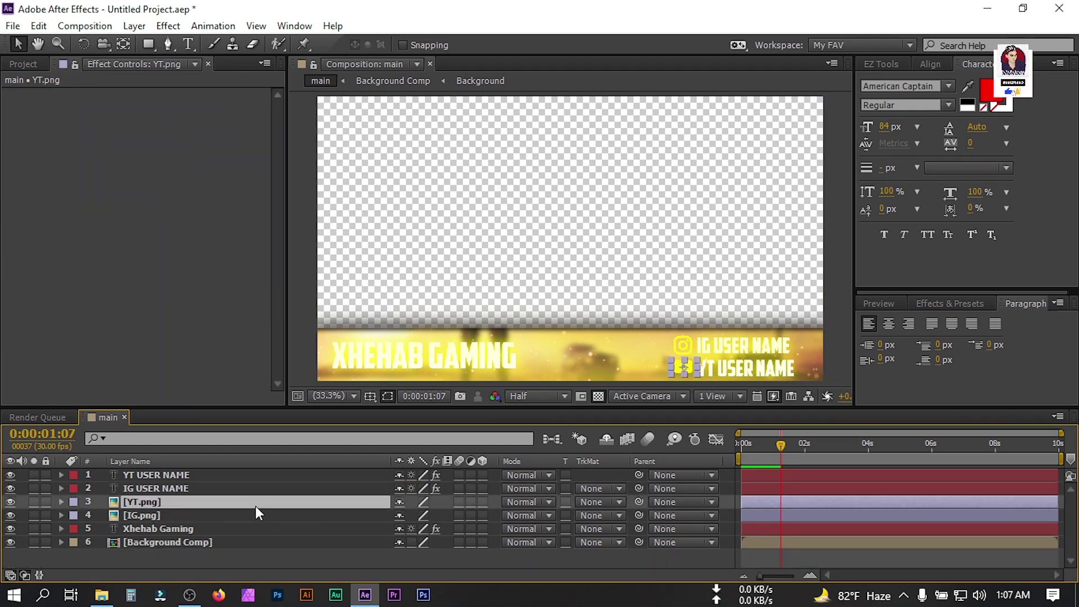
{"action": "left_click", "coordinate": [756, 449]}
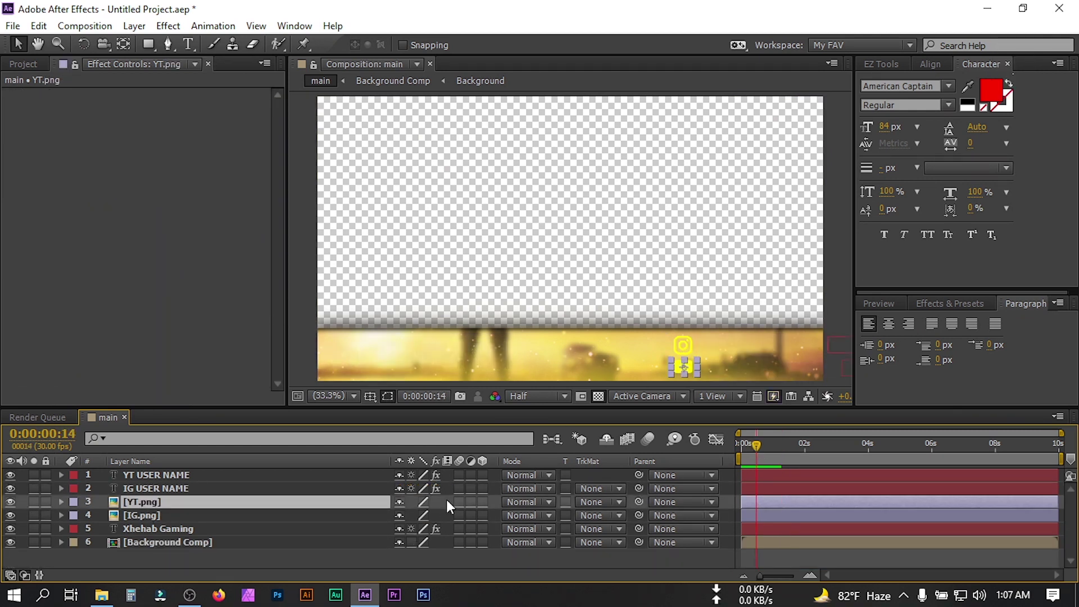
{"action": "key", "text": "s"}
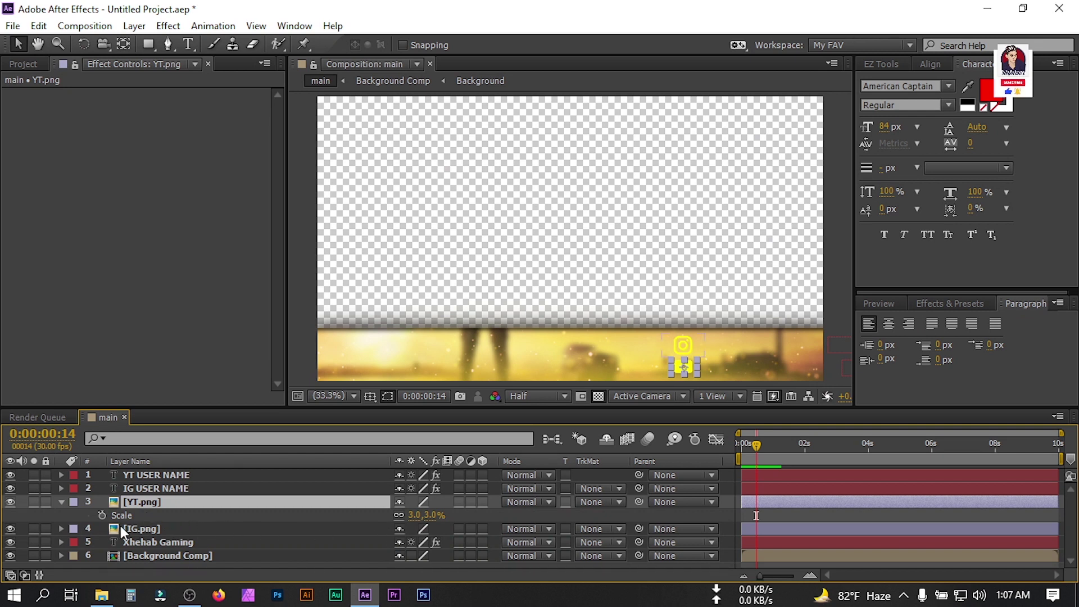
{"action": "left_click", "coordinate": [103, 515]}
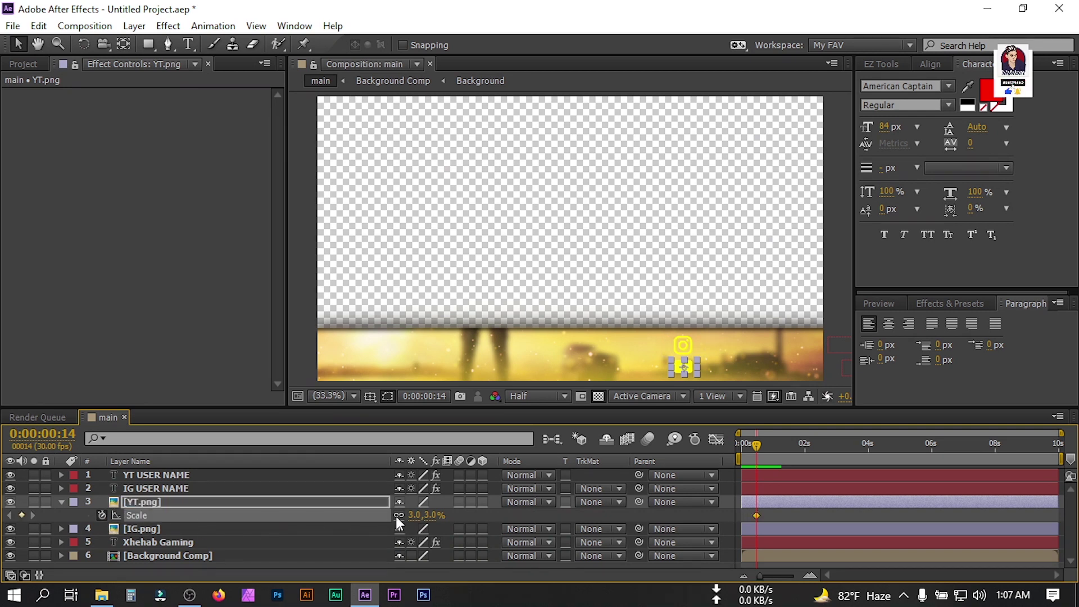
{"action": "left_click", "coordinate": [415, 516]}
{"action": "type", "text": "0"}
{"action": "key", "text": "Return"}
- At frame 24, set the YT.png layer's Scale to 3% so the icon grows from nothing
{"action": "left_click_drag", "start_coordinate": [760, 446], "coordinate": [763, 450]}
{"action": "left_click", "coordinate": [764, 449]}
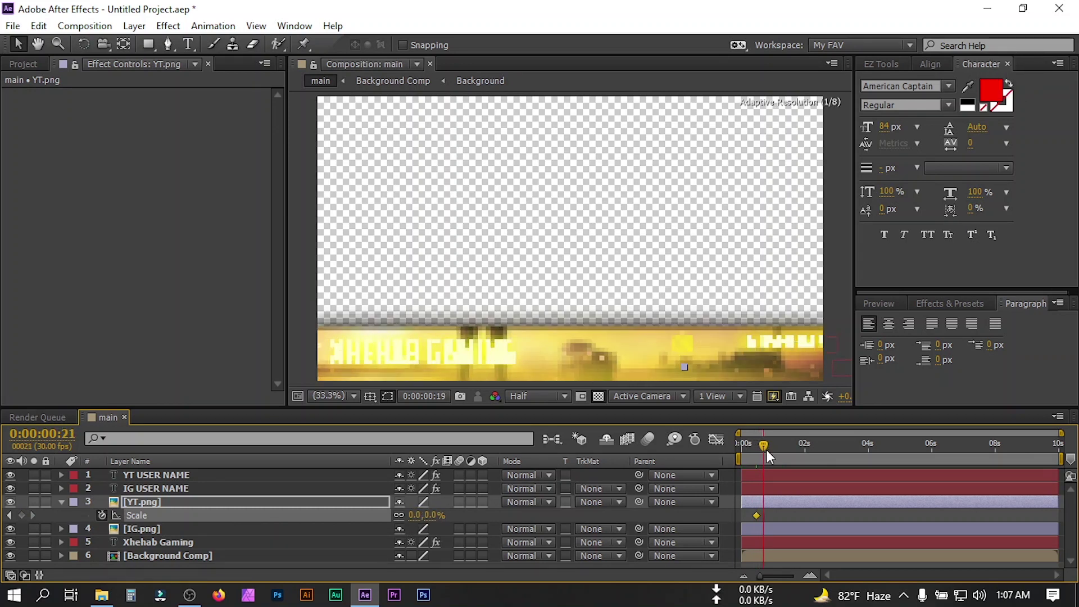
{"action": "left_click", "coordinate": [768, 457]}
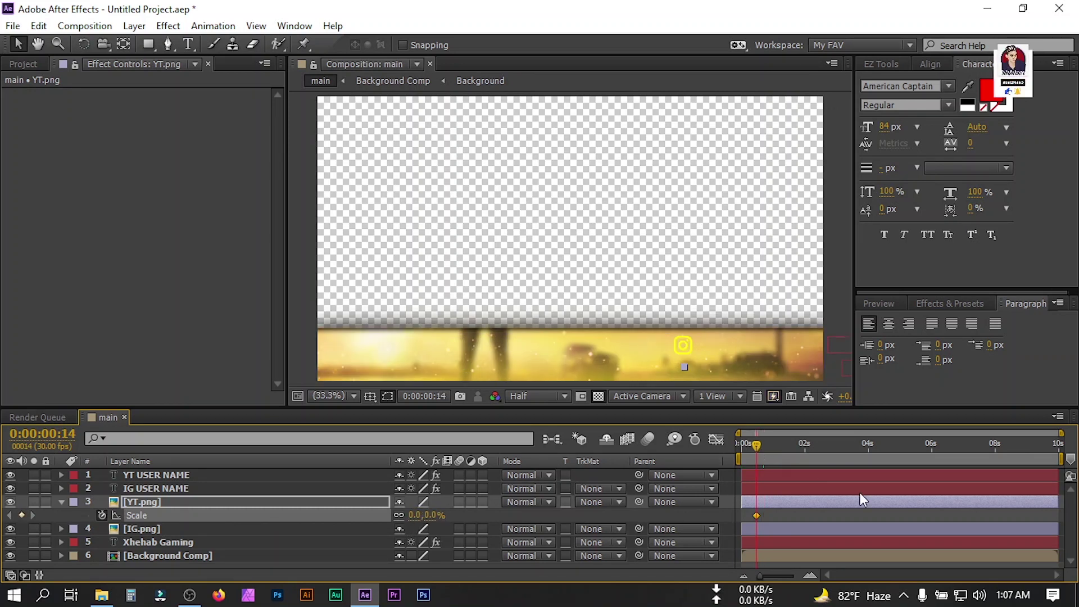
{"action": "left_click", "coordinate": [415, 515]}
{"action": "type", "text": "3"}
{"action": "key", "text": "Return"}
- Animate the IG.png layer's Scale from 0% at frame 14 to 5% at frame 24
{"action": "left_click", "coordinate": [147, 529]}
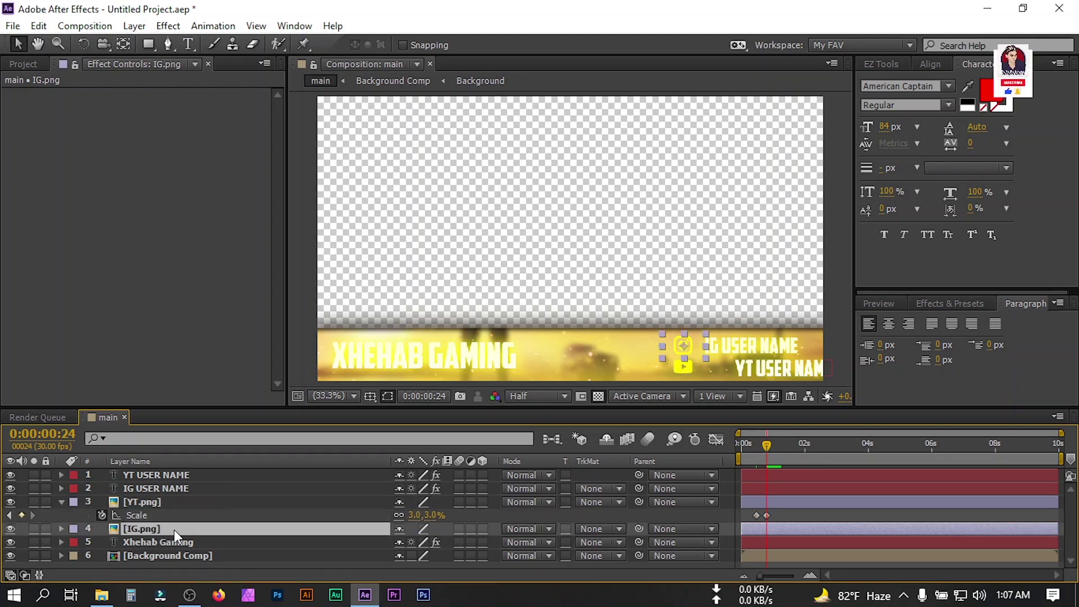
{"action": "key", "text": "s"}
{"action": "left_click", "coordinate": [102, 542]}
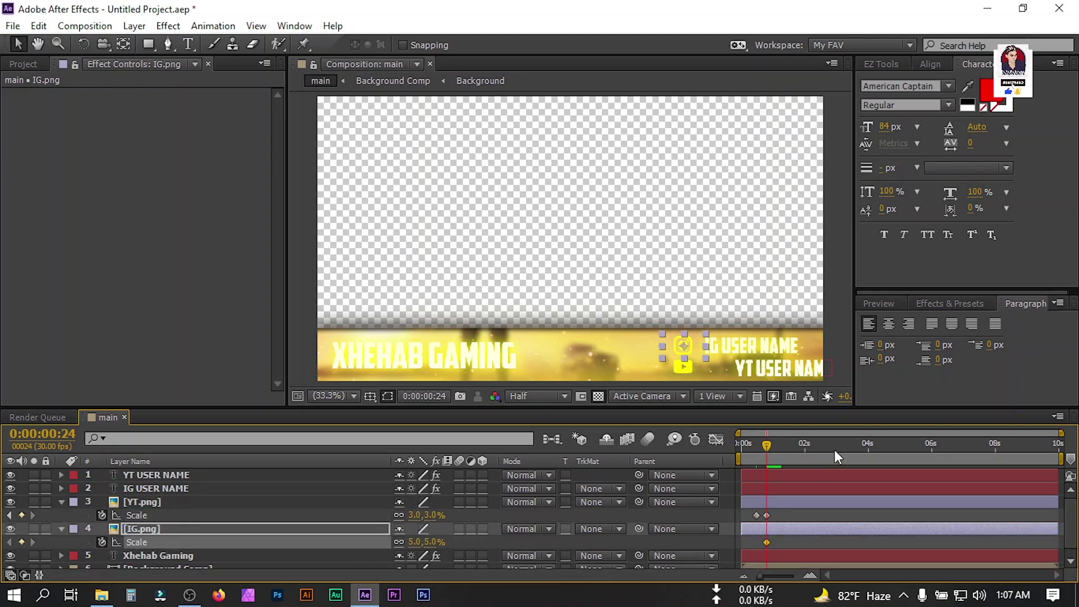
{"action": "left_click_drag", "start_coordinate": [766, 447], "coordinate": [757, 447]}
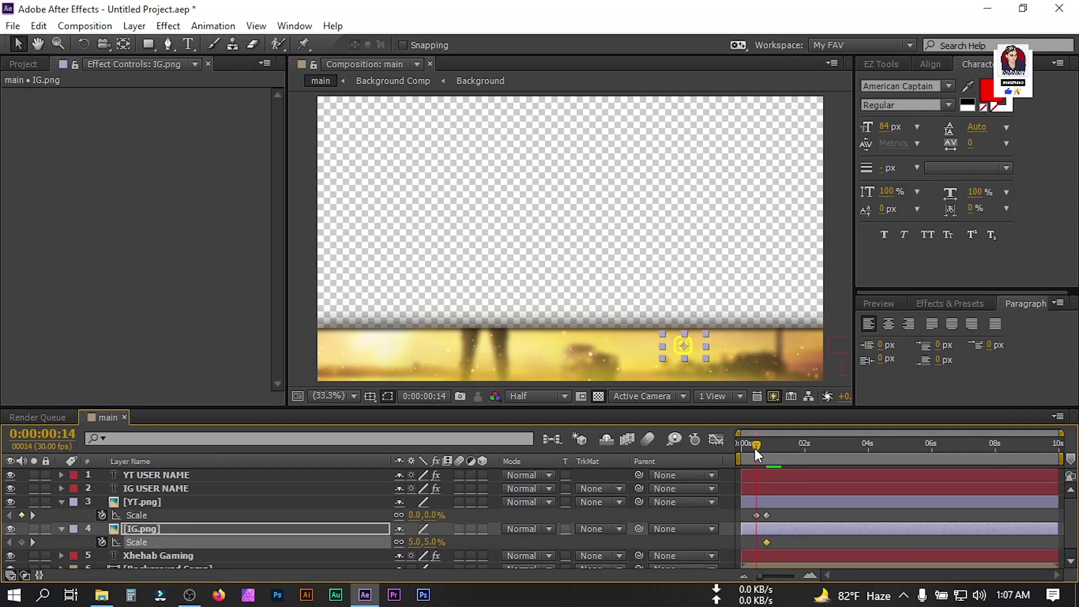
{"action": "left_click", "coordinate": [414, 544]}
{"action": "type", "text": "0"}
{"action": "key", "text": "Return"}
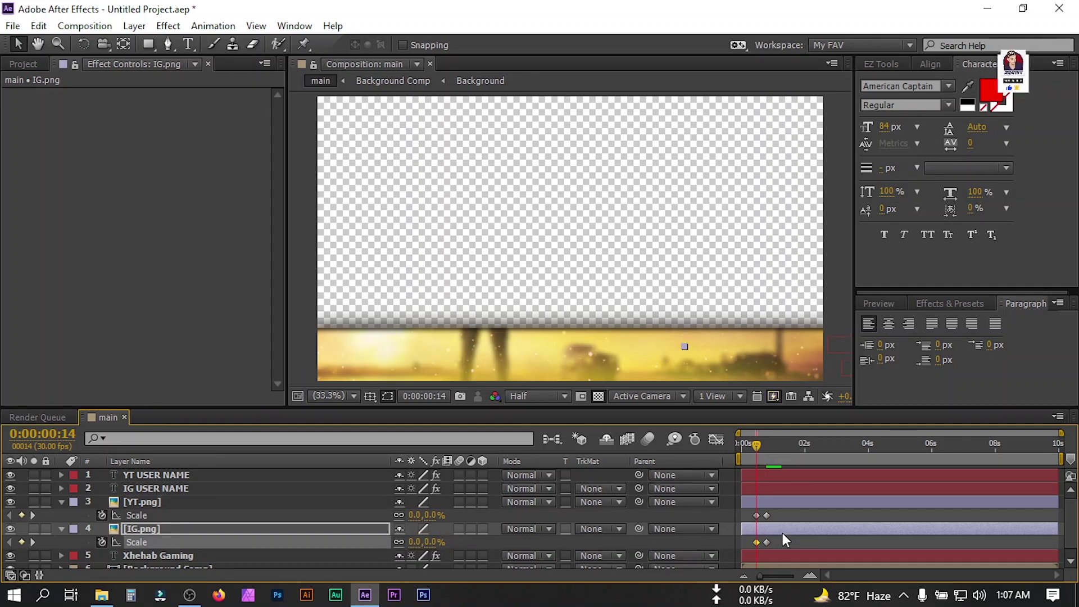
- Preview the icon animation, apply Easy Ease to all Scale keyframes of YT.png and IG.png, and collapse both layers
{"action": "left_click", "coordinate": [815, 516]}
{"action": "key", "text": "space"}
{"action": "key", "text": "space"}
{"action": "left_click_drag", "start_coordinate": [789, 514], "coordinate": [744, 551]}
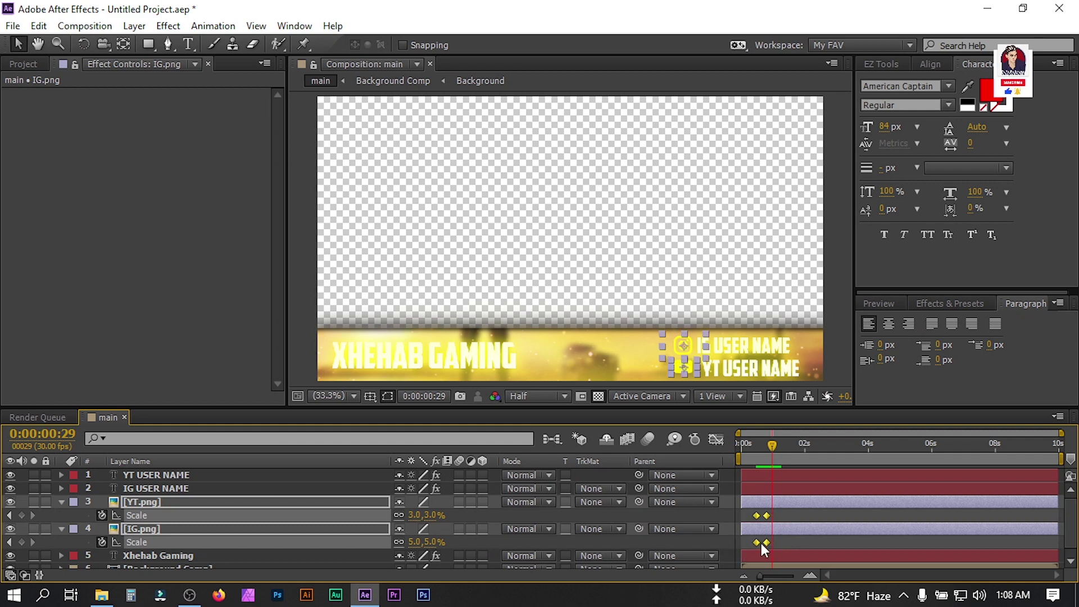
{"action": "right_click", "coordinate": [765, 514]}
{"action": "mouse_move", "coordinate": [817, 504]}
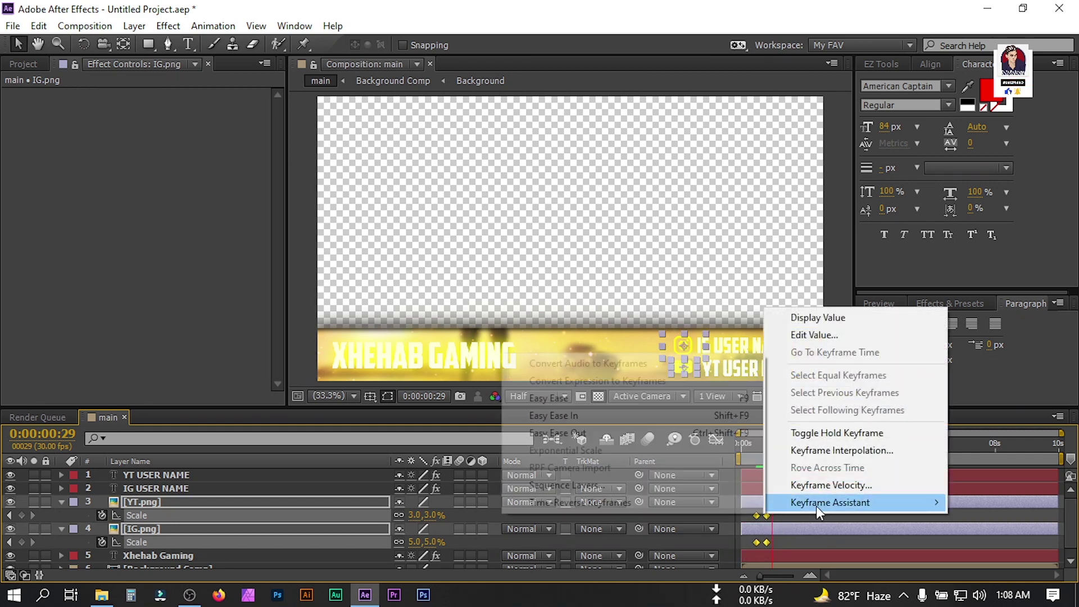
{"action": "left_click", "coordinate": [602, 398]}
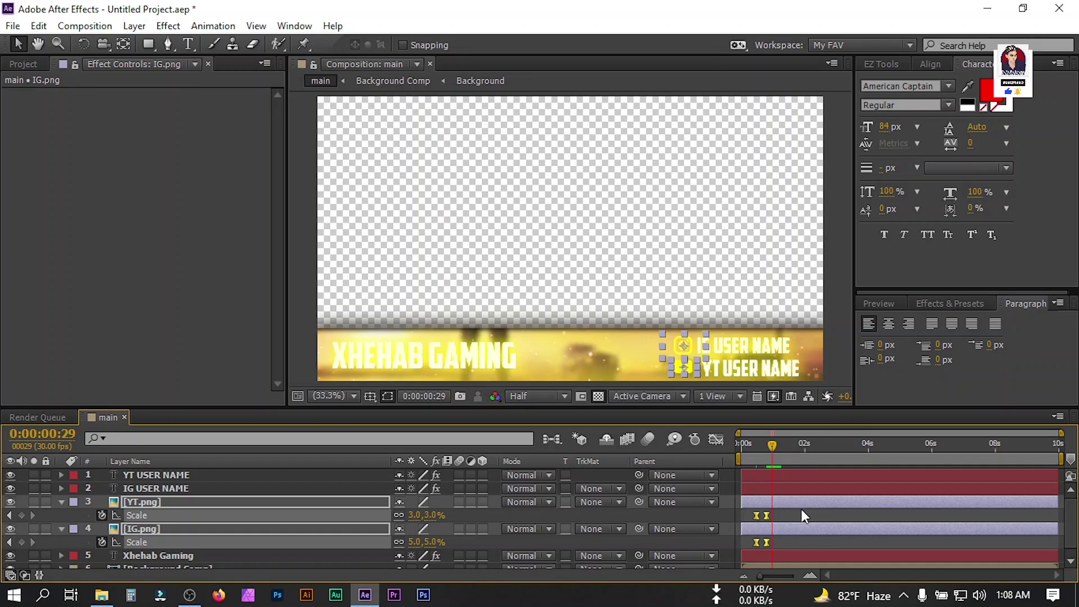
{"action": "key", "text": "u"}
- Mark the YT.png and IG.png layers as shy and hide shy layers in the timeline
{"action": "left_click", "coordinate": [139, 518]}
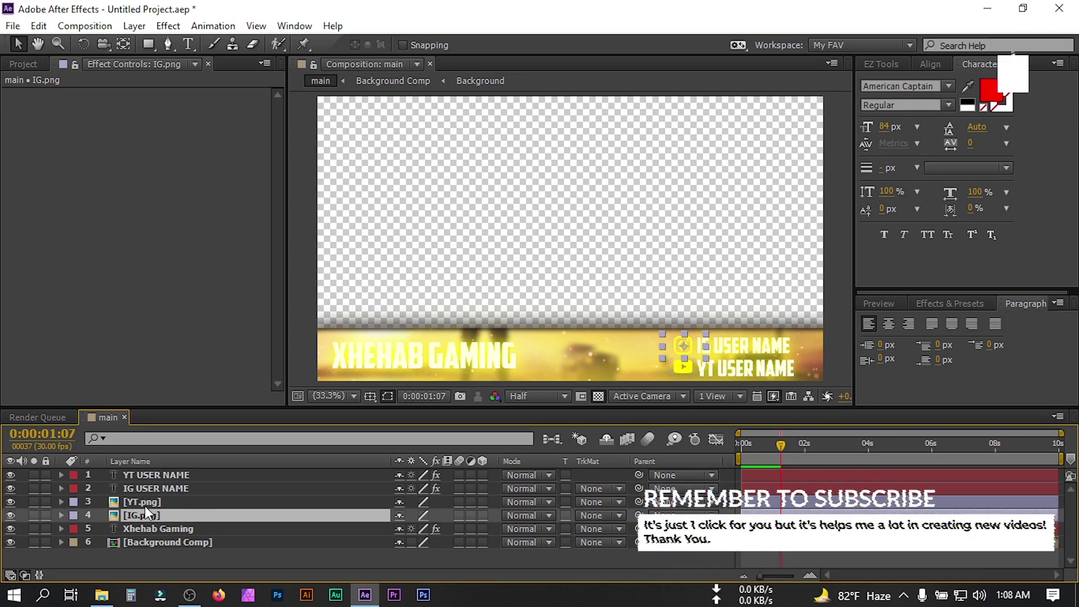
{"action": "left_click", "coordinate": [144, 506], "text": "shift"}
{"action": "left_click", "coordinate": [399, 503]}
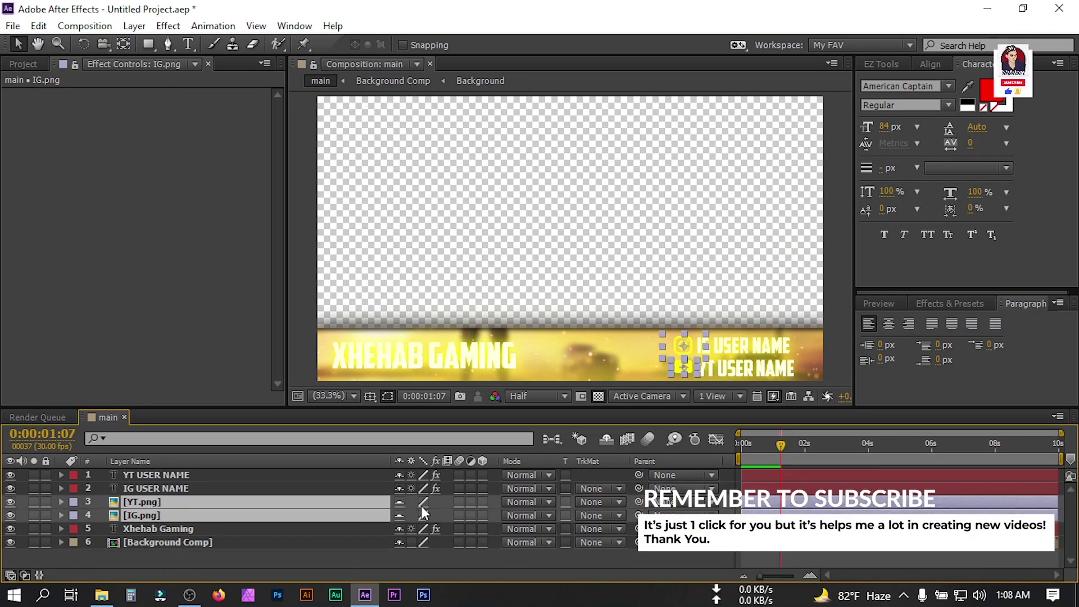
{"action": "left_click", "coordinate": [609, 442]}
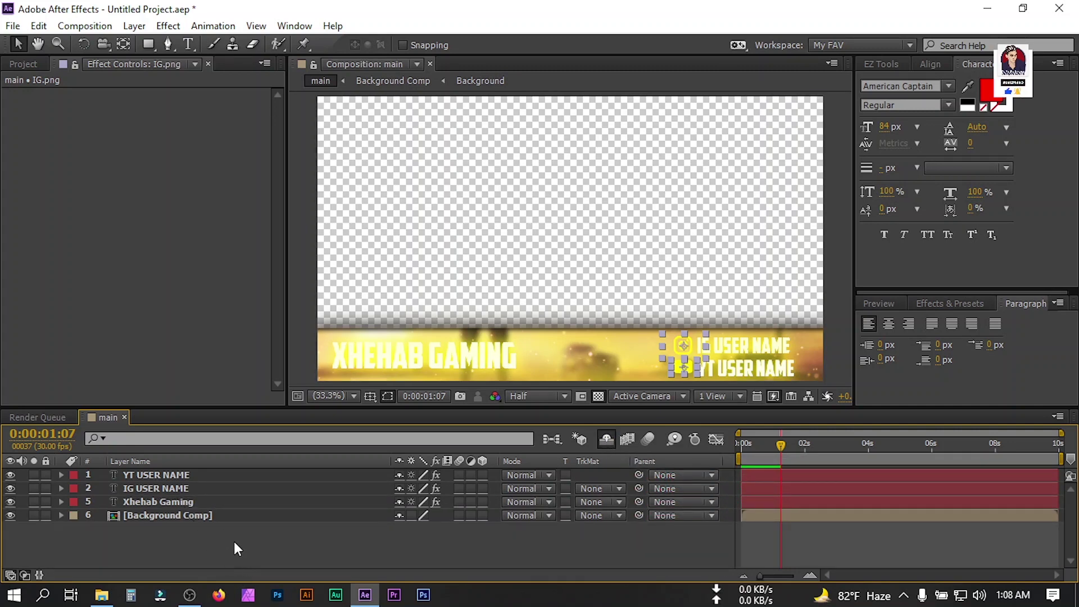
- Add footagecrate-lightning-arc-ground-away-2.mov beneath the title layer and move it down over the strip at frame 2
{"action": "left_click", "coordinate": [27, 63]}
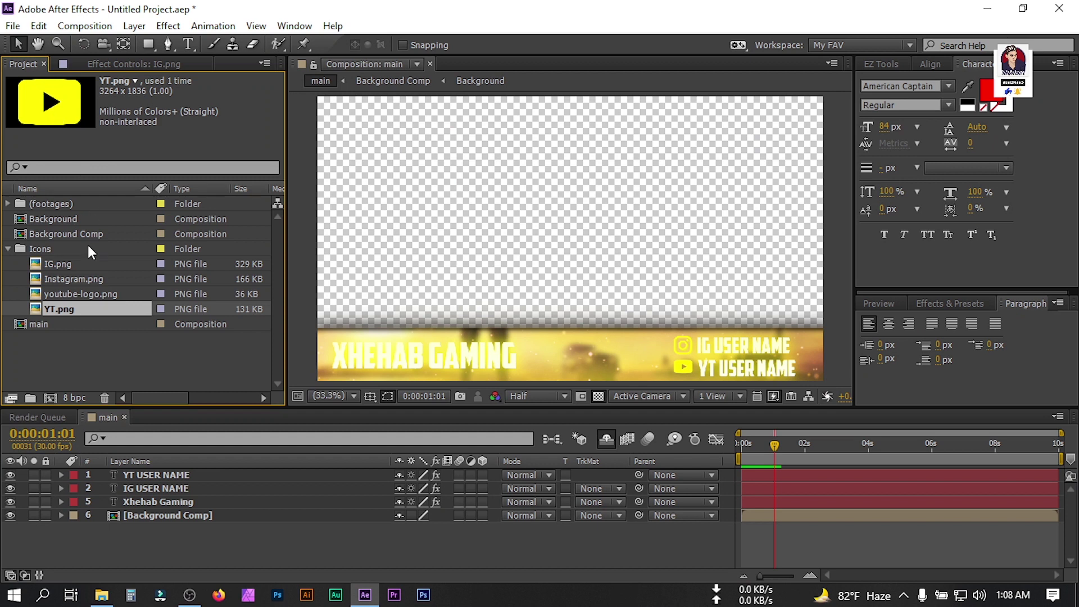
{"action": "left_click", "coordinate": [7, 203]}
{"action": "left_click", "coordinate": [48, 234]}
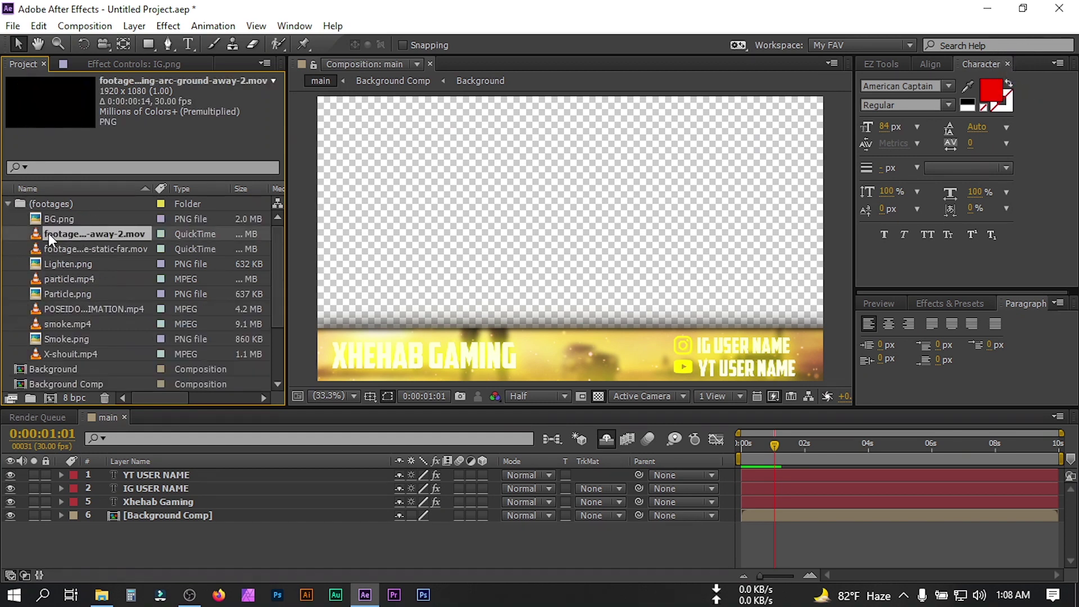
{"action": "left_click_drag", "start_coordinate": [68, 234], "coordinate": [150, 501]}
{"action": "left_click_drag", "start_coordinate": [750, 454], "coordinate": [744, 453]}
{"action": "left_click_drag", "start_coordinate": [527, 247], "coordinate": [554, 350]}
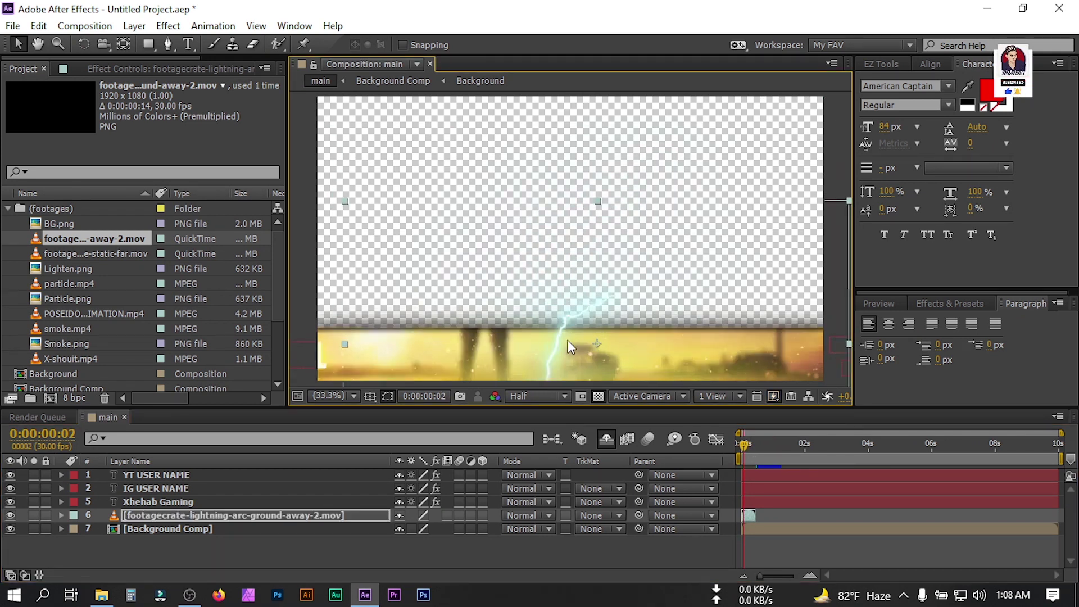
- Turn off the lightning clip's visibility, add footagecrate-static-far.mov directly above it in the layer stack, and preview the result
{"action": "left_click", "coordinate": [10, 515]}
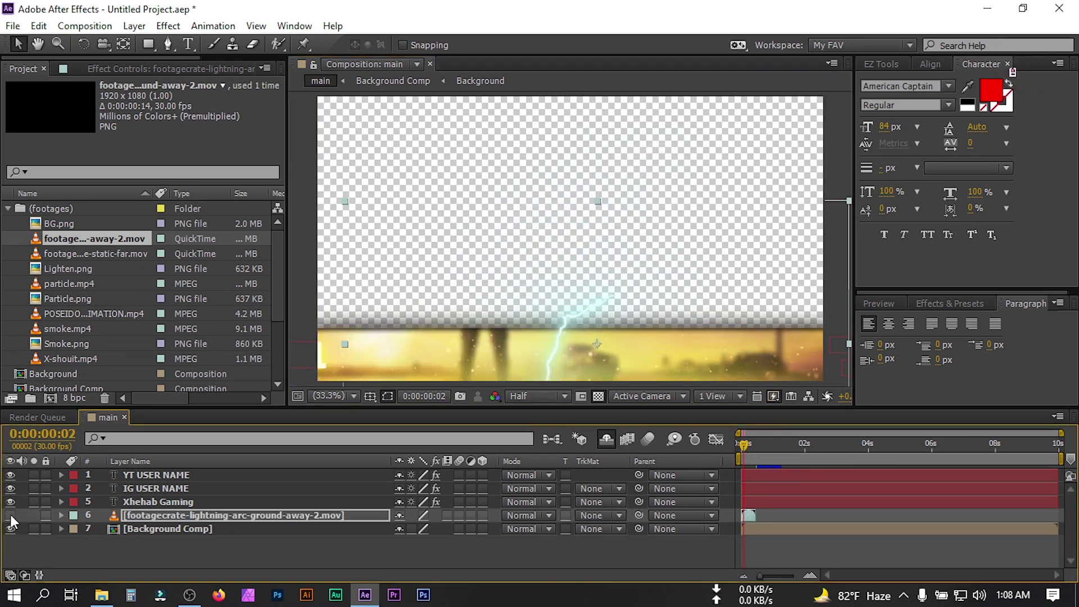
{"action": "left_click", "coordinate": [149, 516]}
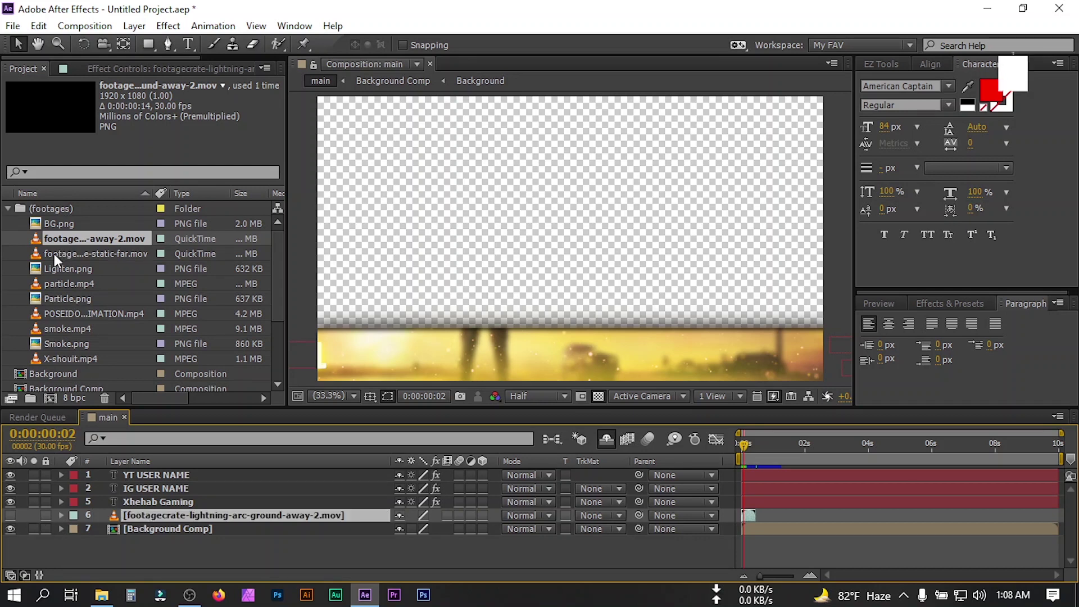
{"action": "left_click", "coordinate": [65, 257]}
{"action": "left_click_drag", "start_coordinate": [65, 257], "coordinate": [109, 518]}
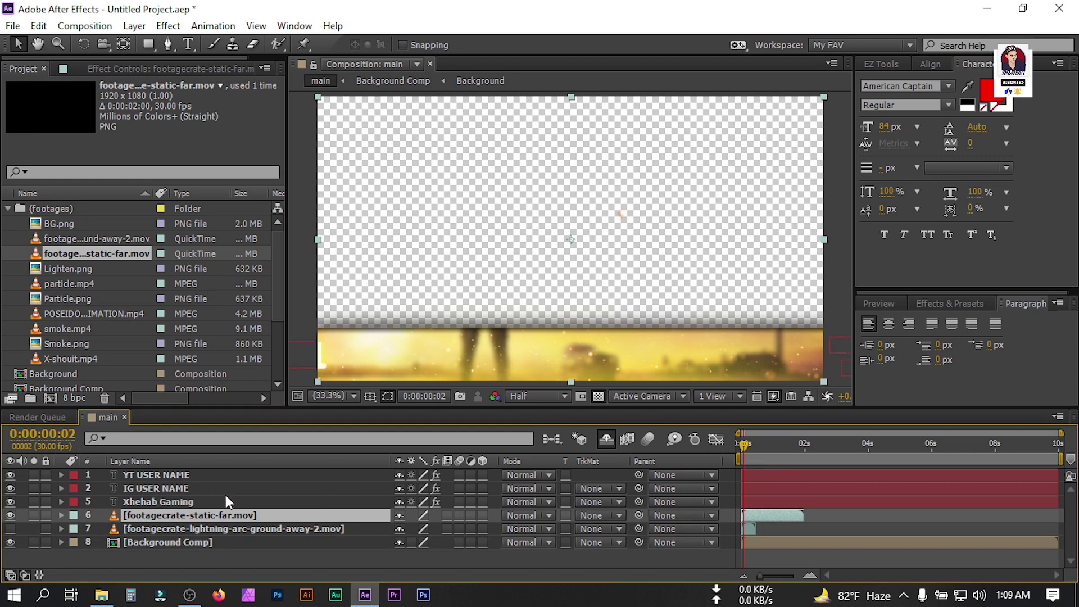
{"action": "key", "text": "space"}
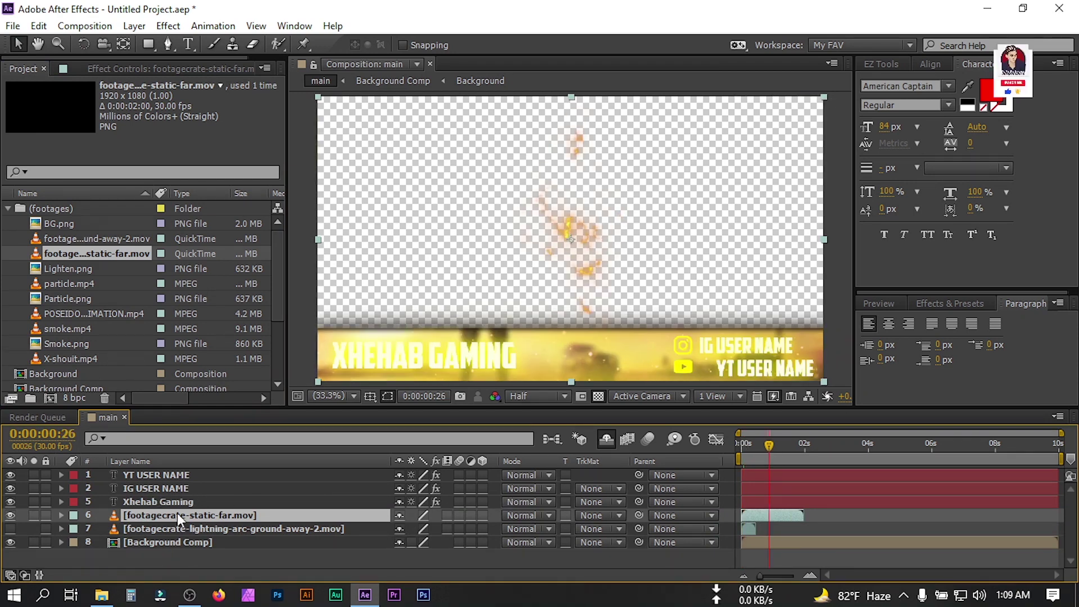
- Rotate the static-far clip to 90°, position it behind the usernames, and check it over black instead of the transparency grid
{"action": "key", "text": "r"}
{"action": "left_click", "coordinate": [419, 529]}
{"action": "type", "text": "90"}
{"action": "key", "text": "Return"}
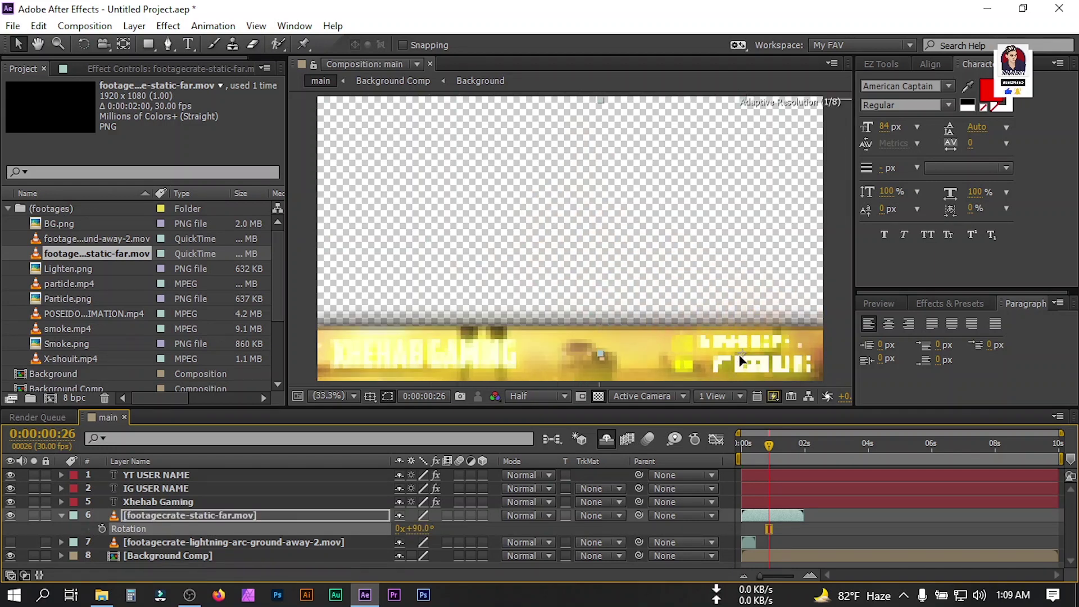
{"action": "mouse_move", "coordinate": [771, 444]}
{"action": "left_mouse_down"}
{"action": "mouse_move", "coordinate": [750, 466]}
{"action": "mouse_move", "coordinate": [774, 463]}
{"action": "mouse_move", "coordinate": [766, 457]}
{"action": "left_mouse_up"}
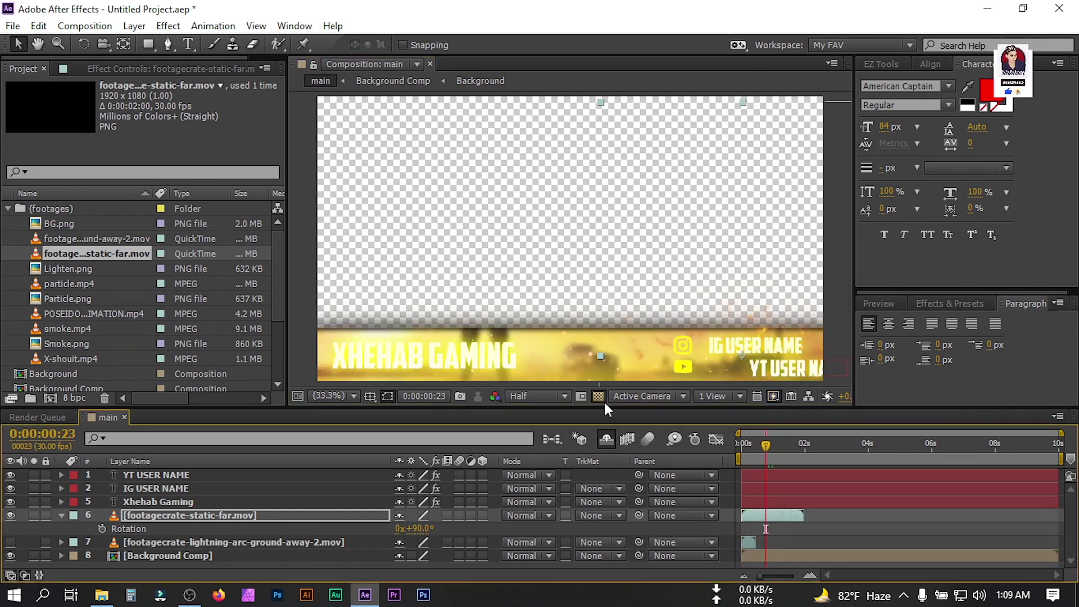
{"action": "left_click", "coordinate": [603, 397]}
{"action": "mouse_move", "coordinate": [766, 445]}
{"action": "left_mouse_down"}
{"action": "mouse_move", "coordinate": [748, 453]}
{"action": "mouse_move", "coordinate": [768, 456]}
{"action": "left_mouse_up"}
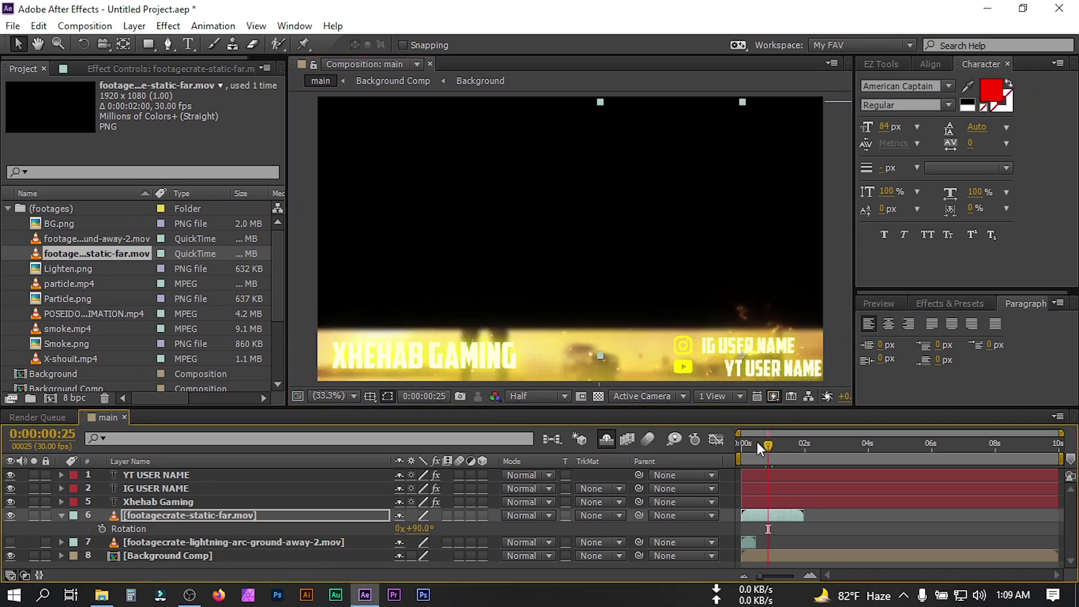
- Duplicate the footagecrate-static-far.mov layer and move the copy across the strip to behind the title
{"action": "left_click", "coordinate": [157, 514]}
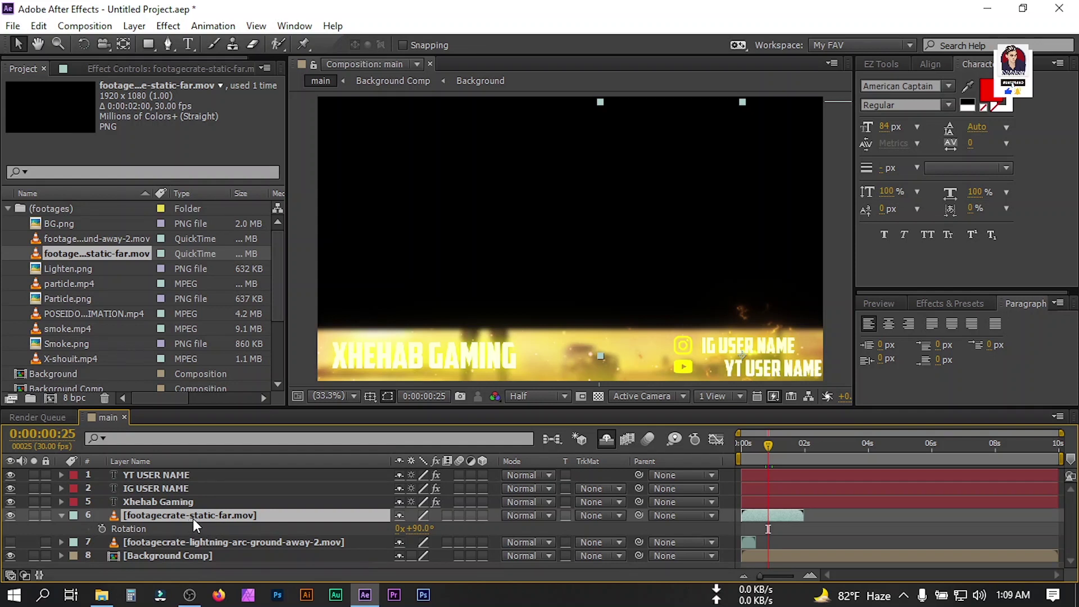
{"action": "key", "text": "ctrl+d"}
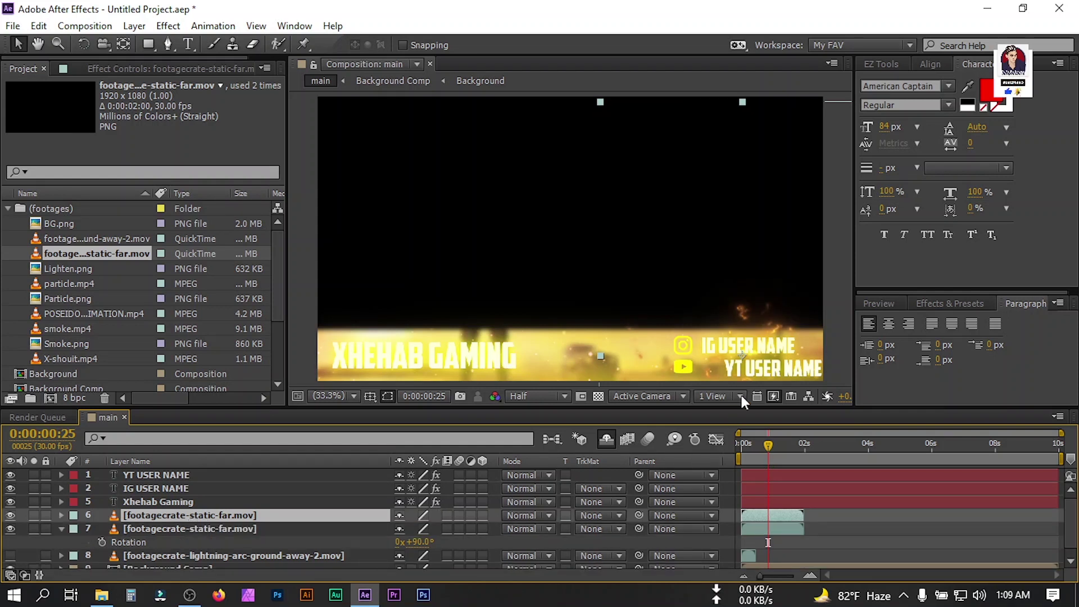
{"action": "left_click_drag", "start_coordinate": [708, 326], "coordinate": [440, 336]}
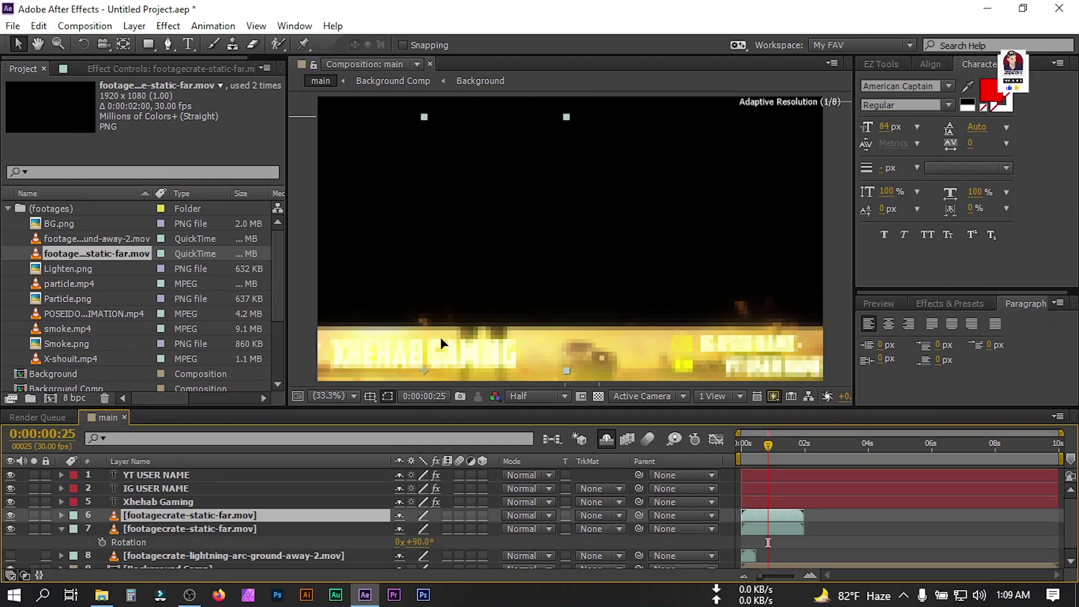
- Set the Rotation of the duplicated static-far clip behind the title to -90°
{"action": "key", "text": "r"}
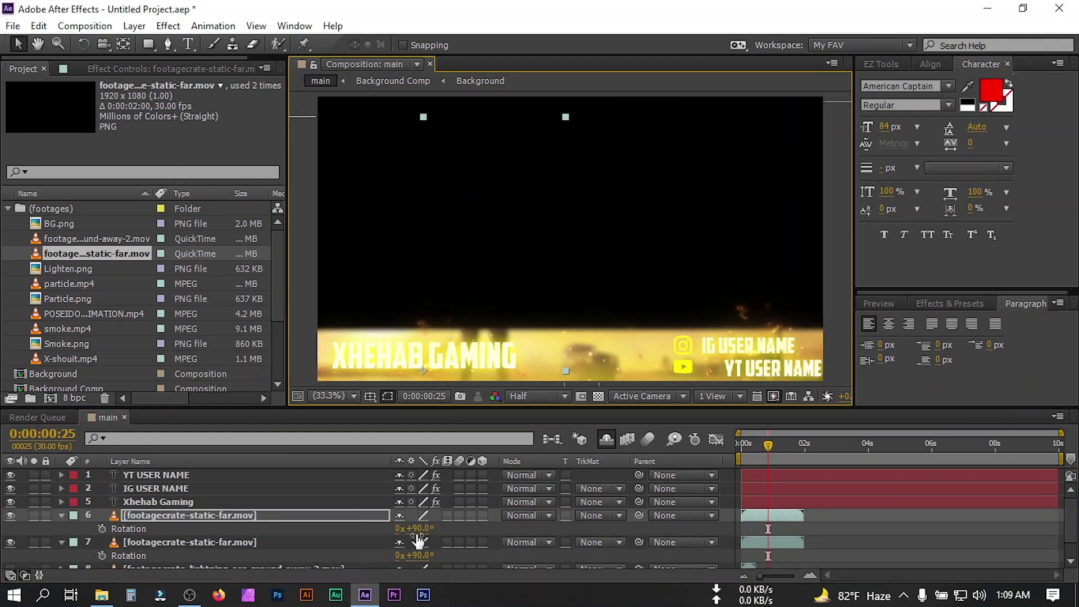
{"action": "left_click", "coordinate": [415, 528]}
{"action": "type", "text": "0"}
{"action": "key", "text": "BackSpace"}
{"action": "type", "text": "-90"}
{"action": "key", "text": "Return"}
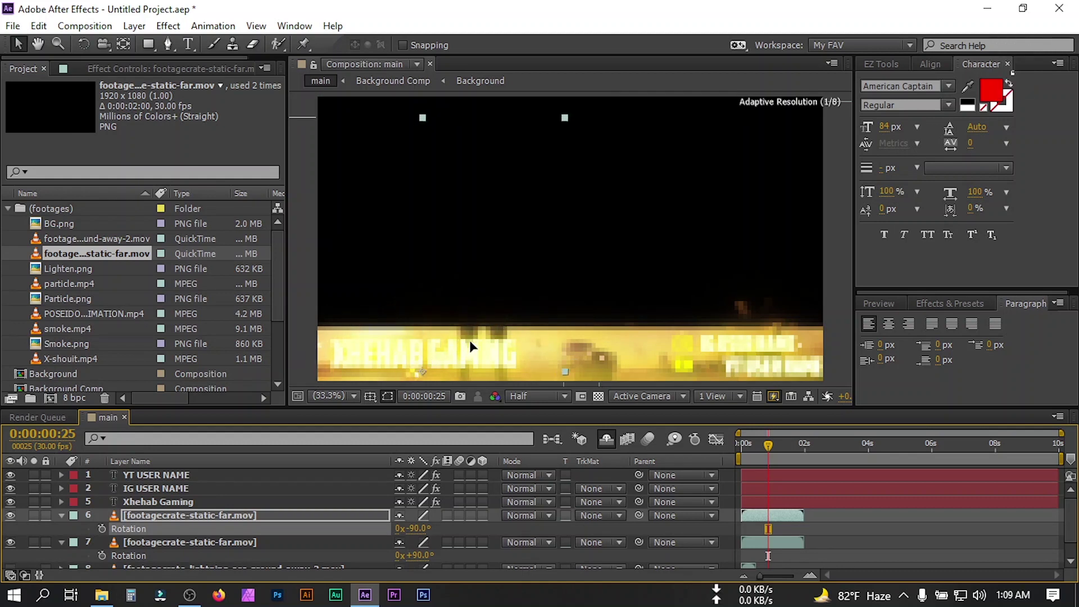
- Shift the static-far clip behind the usernames to start a few frames in, preview the timing, and collapse both static-far layers
{"action": "left_click", "coordinate": [748, 447]}
{"action": "mouse_move", "coordinate": [747, 451]}
{"action": "left_mouse_down"}
{"action": "mouse_move", "coordinate": [774, 449]}
{"action": "mouse_move", "coordinate": [751, 451]}
{"action": "left_mouse_up"}
{"action": "left_click", "coordinate": [760, 541]}
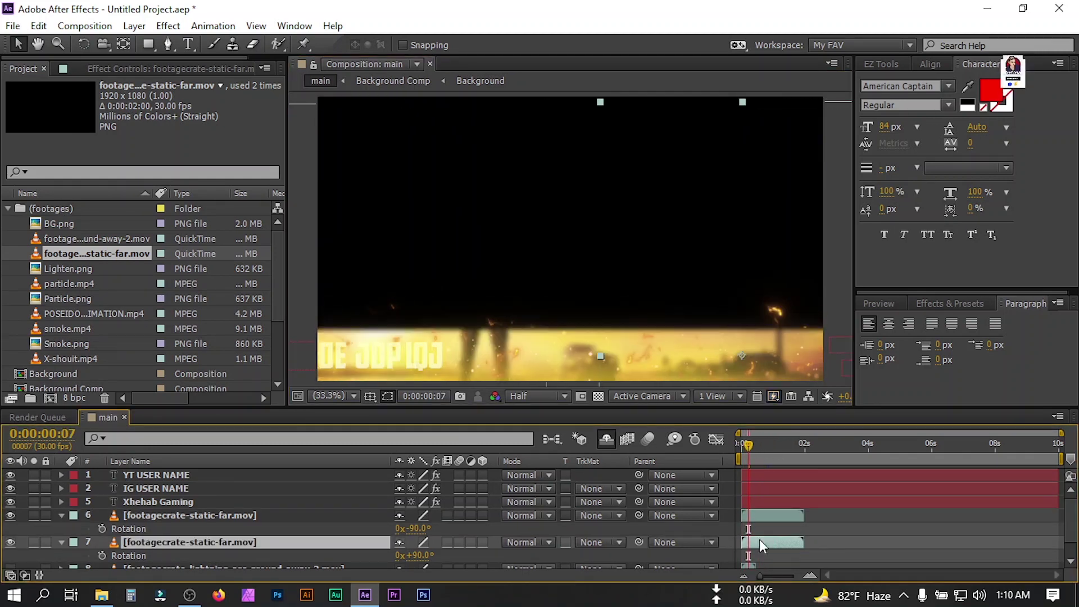
{"action": "left_click_drag", "start_coordinate": [754, 541], "coordinate": [757, 542]}
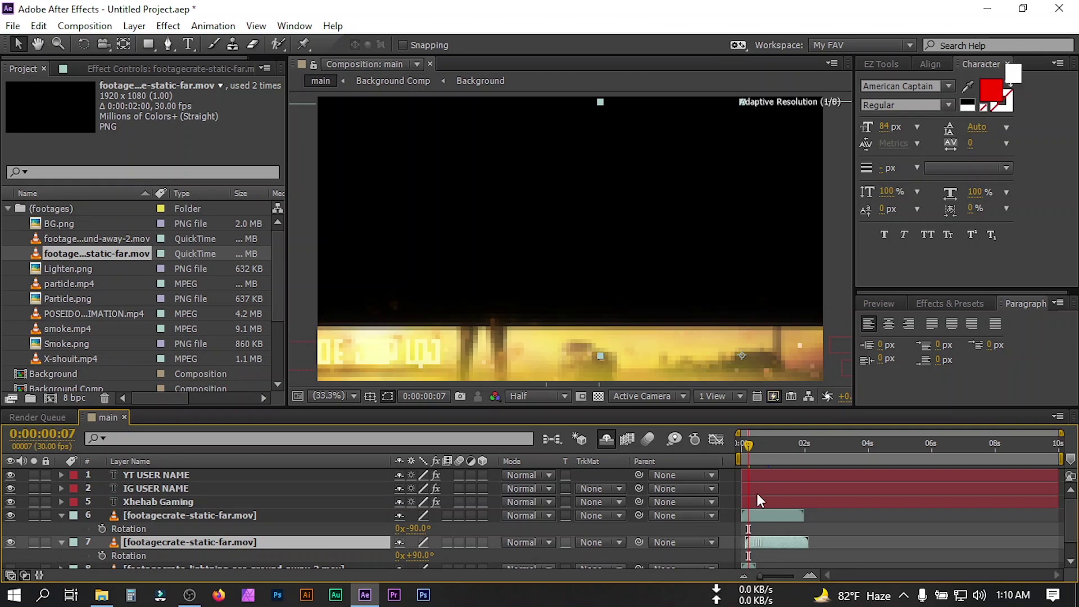
{"action": "key", "text": "space"}
{"action": "left_click", "coordinate": [61, 516]}
{"action": "left_click", "coordinate": [61, 529]}
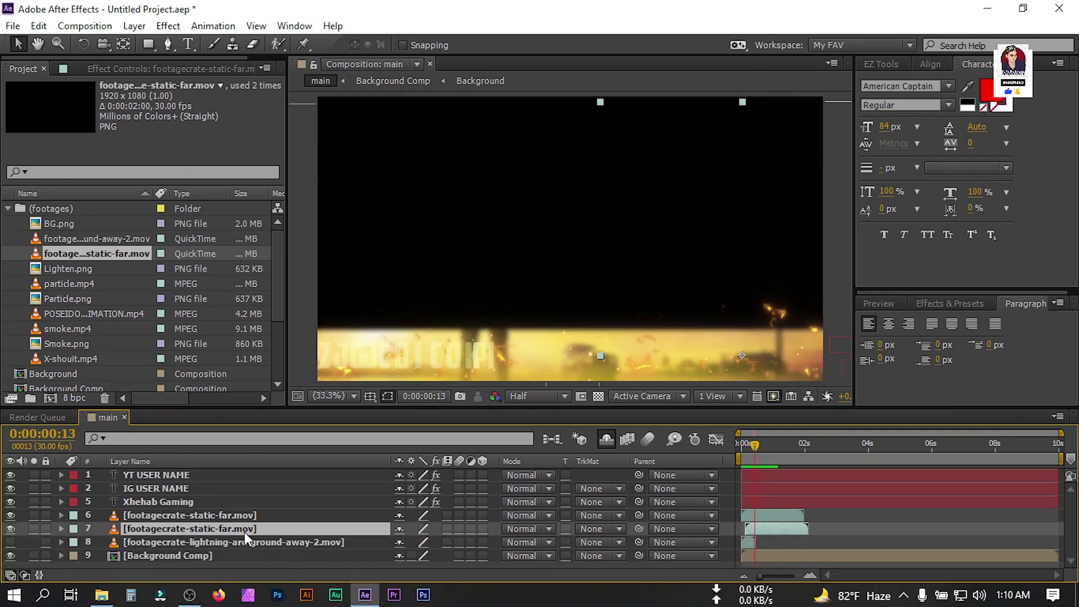
- Add X-shouit.mp4 directly above the static-far layers and key out its green background with Keylight (1.2)
{"action": "left_click", "coordinate": [61, 360]}
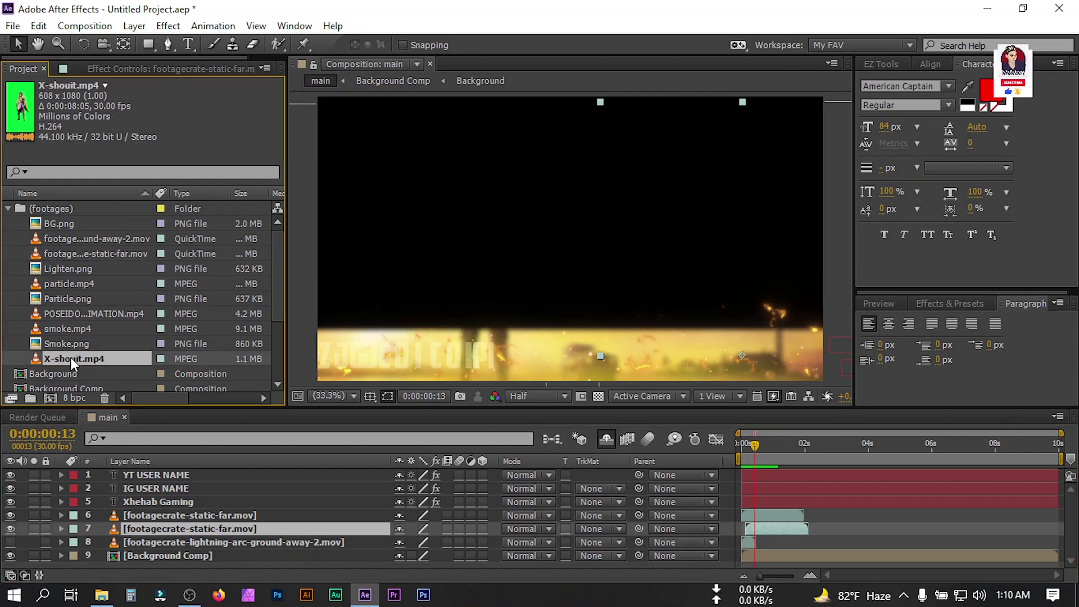
{"action": "left_click", "coordinate": [67, 314]}
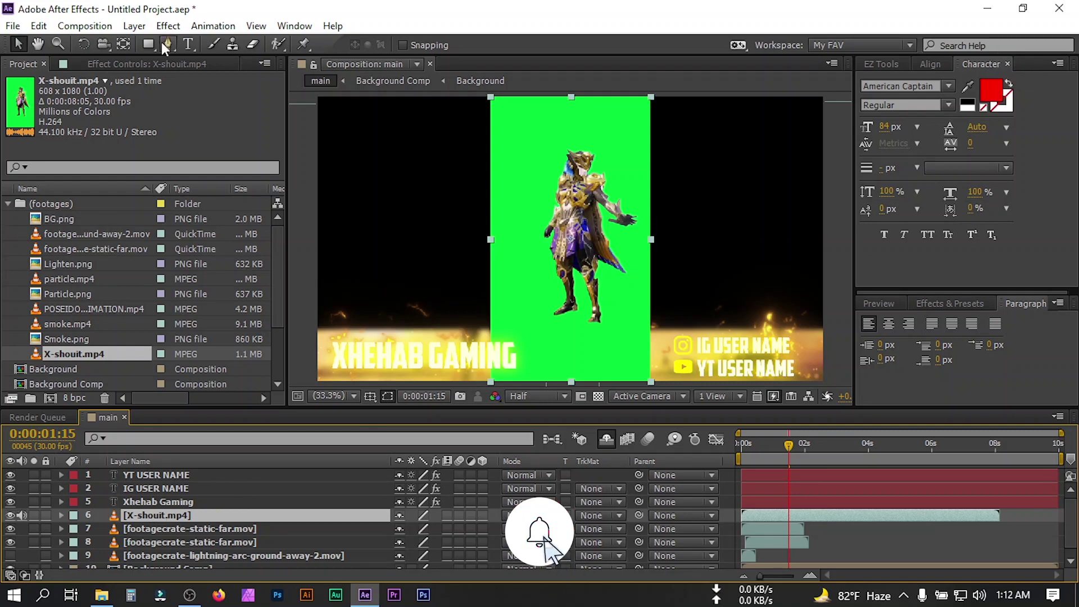
{"action": "left_click", "coordinate": [169, 26]}
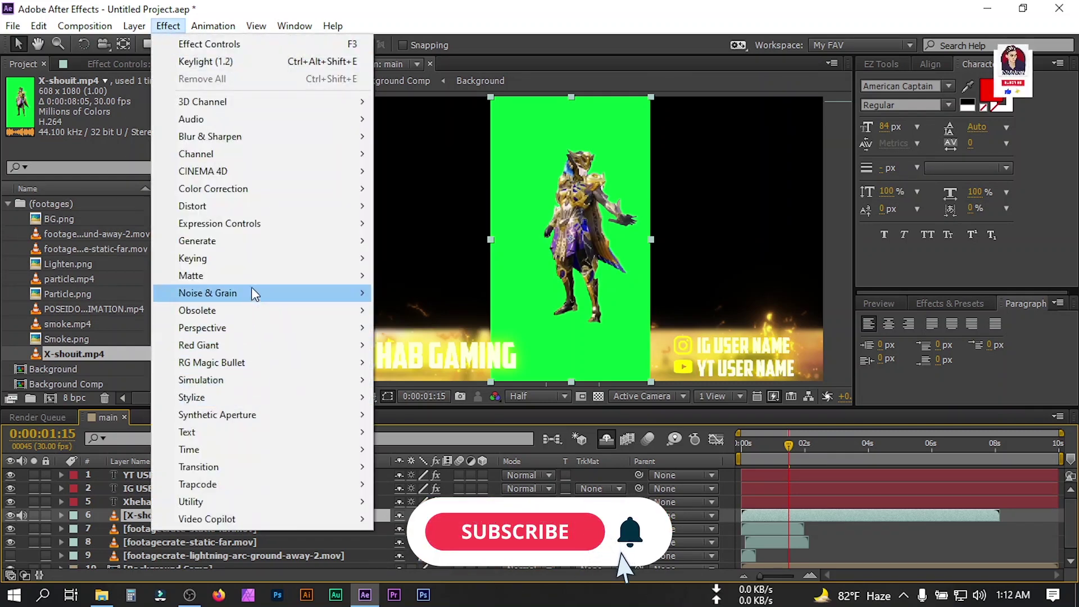
{"action": "mouse_move", "coordinate": [248, 260]}
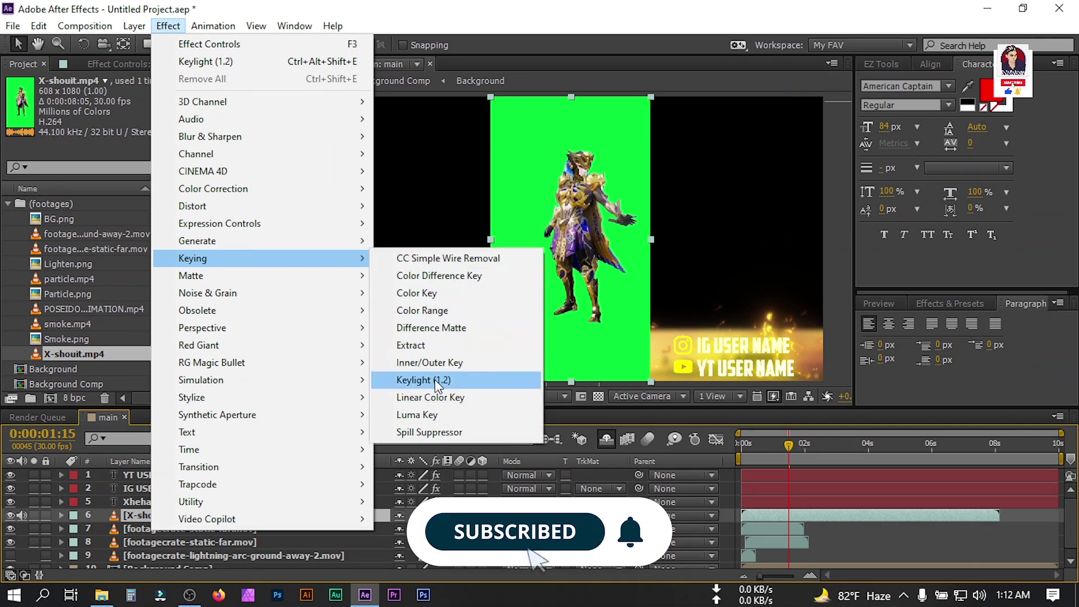
{"action": "left_click", "coordinate": [425, 380]}
{"action": "left_click", "coordinate": [184, 194]}
{"action": "left_click", "coordinate": [531, 181]}
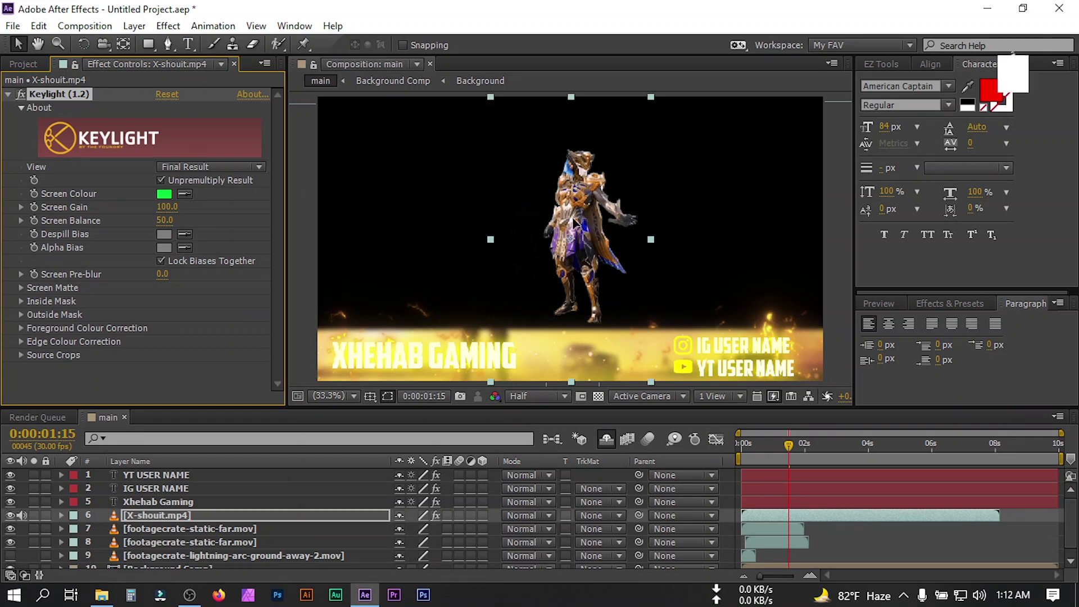
- Move the keyed character down so its upper body rises from the middle of the strip, and return to frame 0
{"action": "left_click_drag", "start_coordinate": [548, 210], "coordinate": [579, 358]}
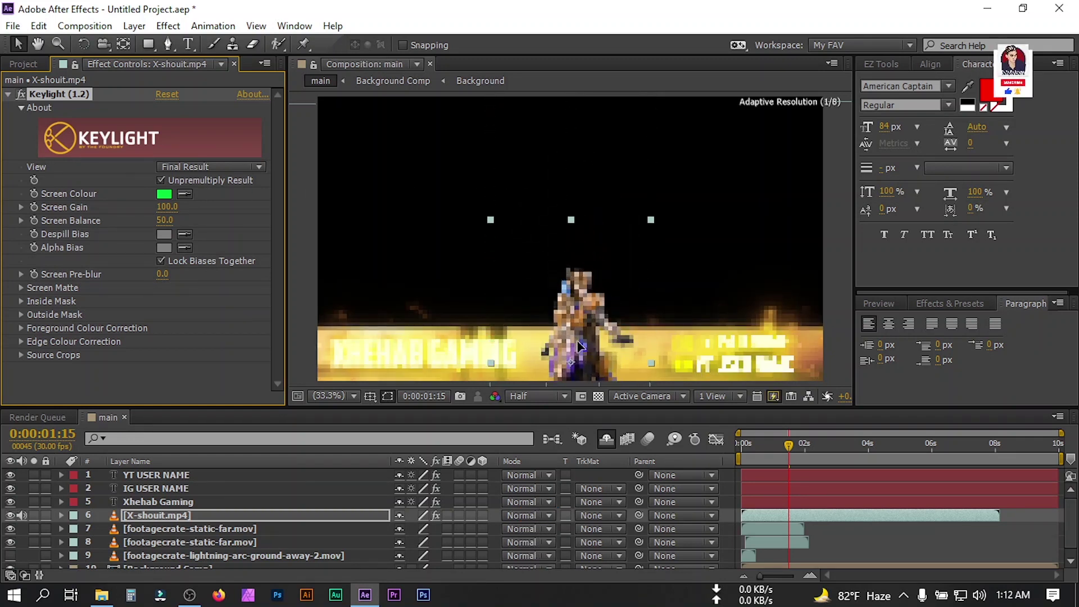
{"action": "left_click", "coordinate": [737, 449]}
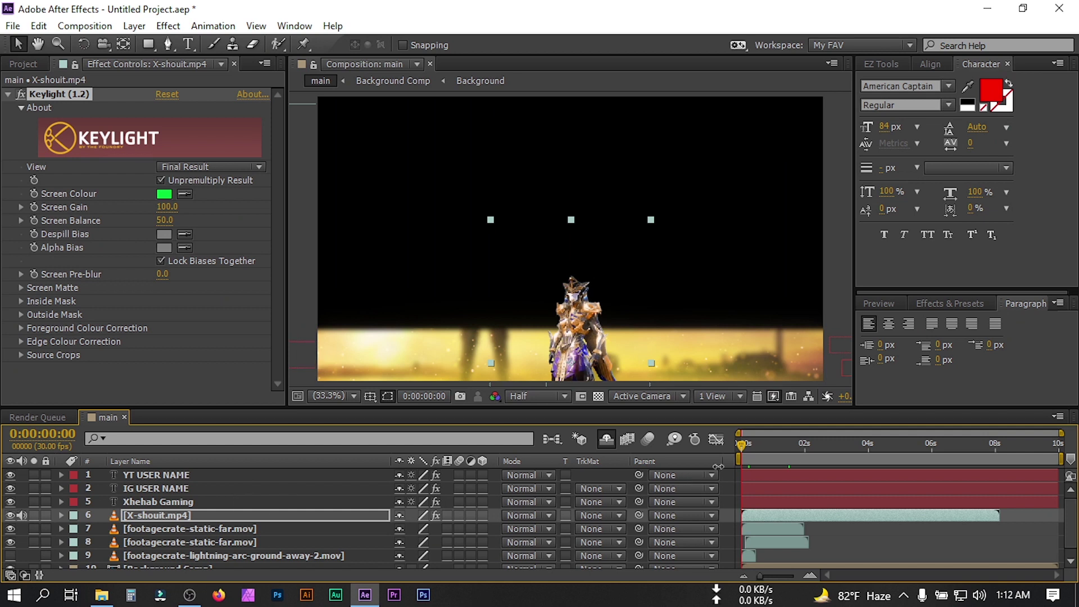
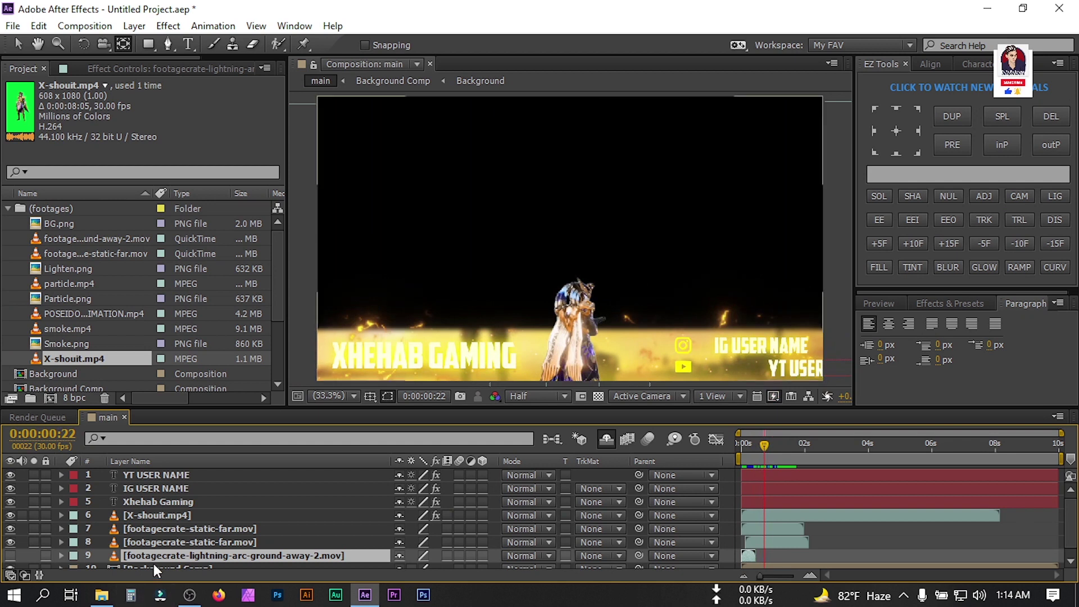
- Turn on visibility of the lightning-arc-ground-away-2 layer, return to frame 7 where the bolt shows, and apply the Tint effect
{"action": "left_click", "coordinate": [12, 553]}
{"action": "left_click", "coordinate": [745, 450]}
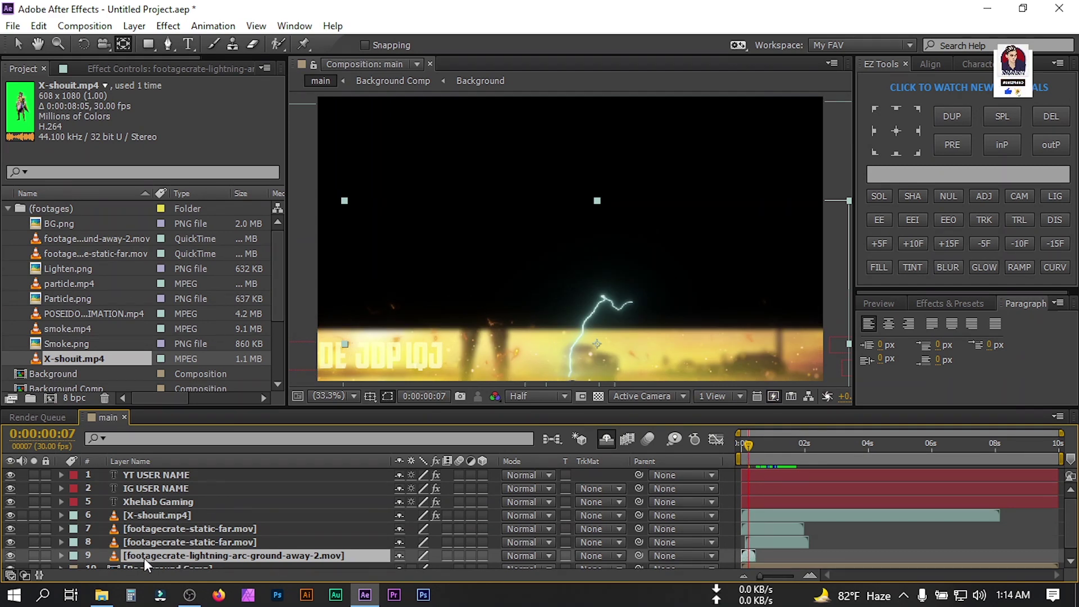
{"action": "key", "text": "ctrl+space"}
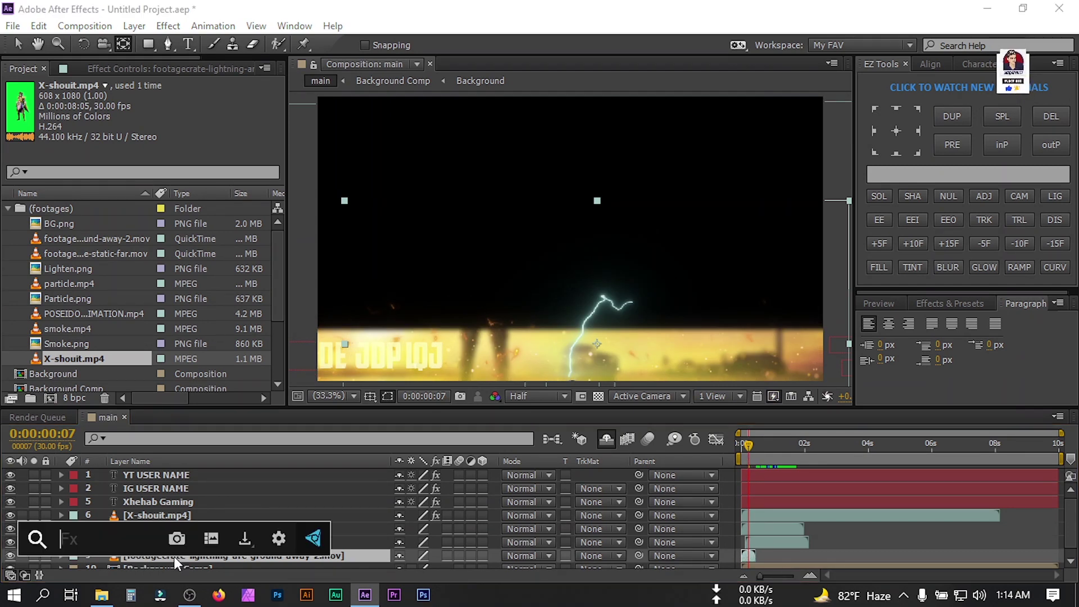
{"action": "type", "text": "ti"}
{"action": "left_click", "coordinate": [84, 427]}
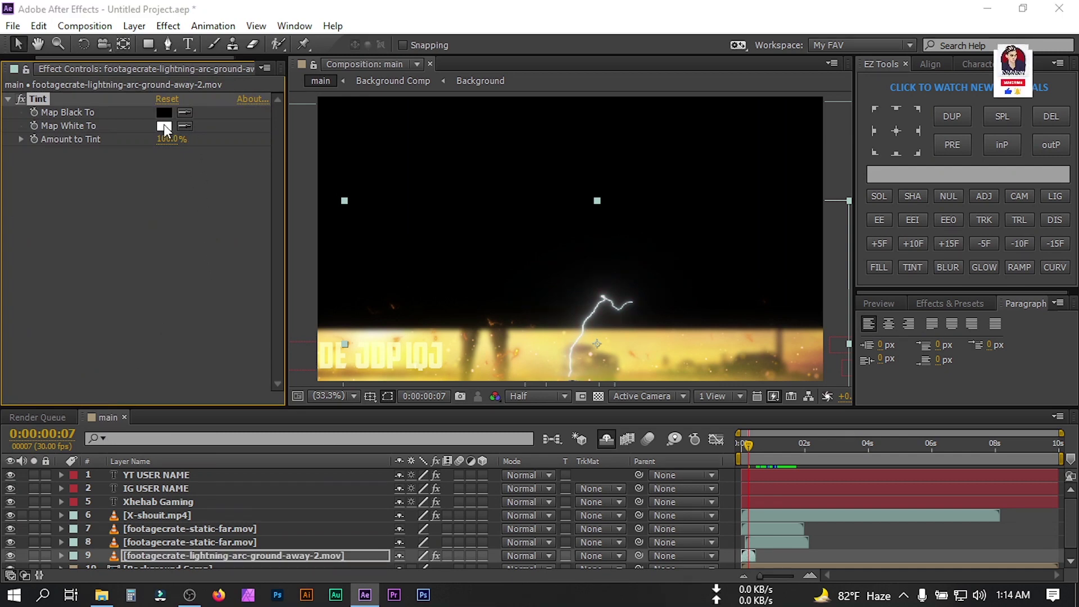
- Set the lightning Tint's Map White To color to orange FFA200
{"action": "left_click", "coordinate": [163, 125]}
{"action": "left_click", "coordinate": [881, 476]}
{"action": "left_click_drag", "start_coordinate": [848, 371], "coordinate": [872, 285]}
{"action": "left_click", "coordinate": [885, 484]}
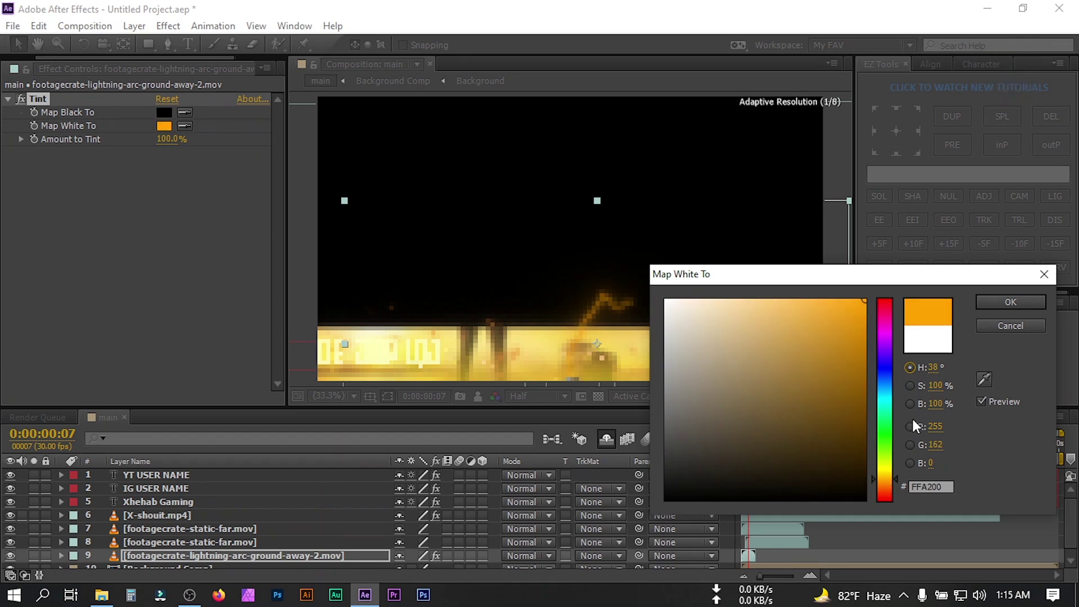
{"action": "left_click", "coordinate": [1011, 302]}
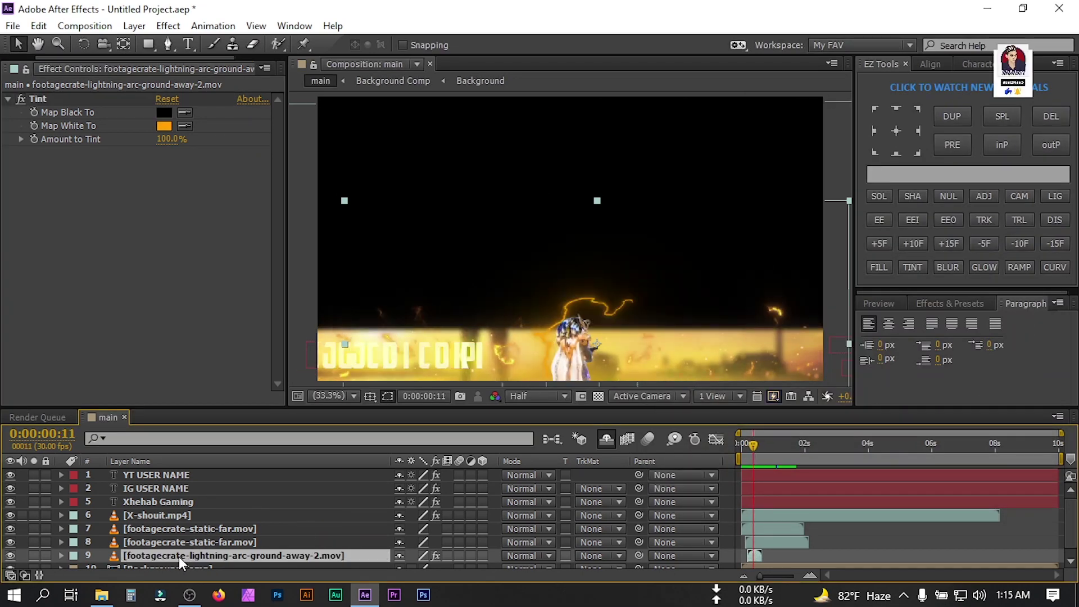
- Change the lightning Tint's Map White To color to yellow FFD200
{"action": "left_click", "coordinate": [164, 126]}
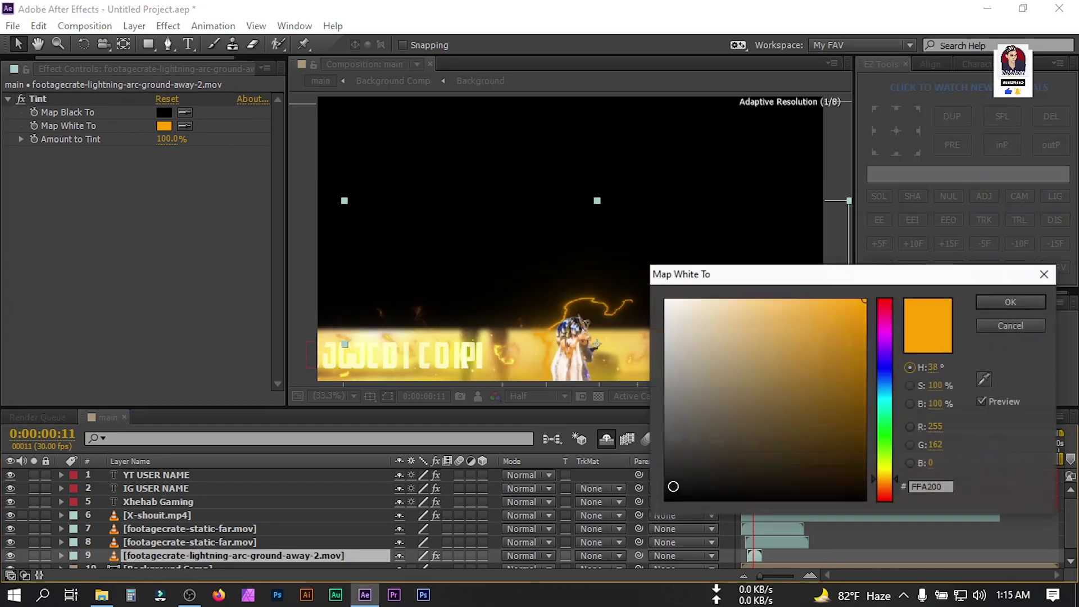
{"action": "left_click", "coordinate": [883, 476]}
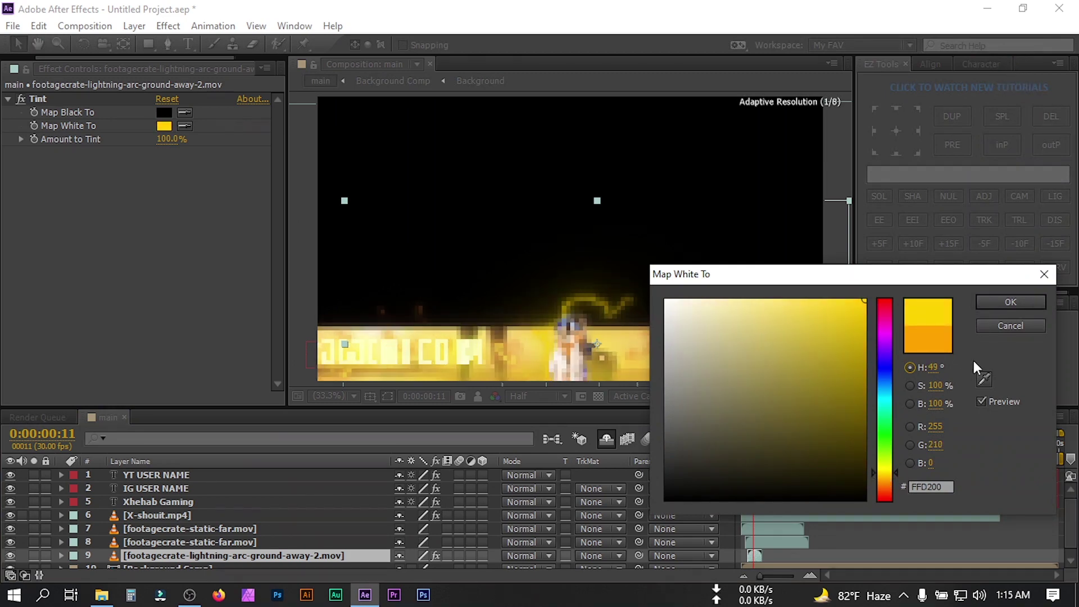
{"action": "left_click", "coordinate": [1011, 301]}
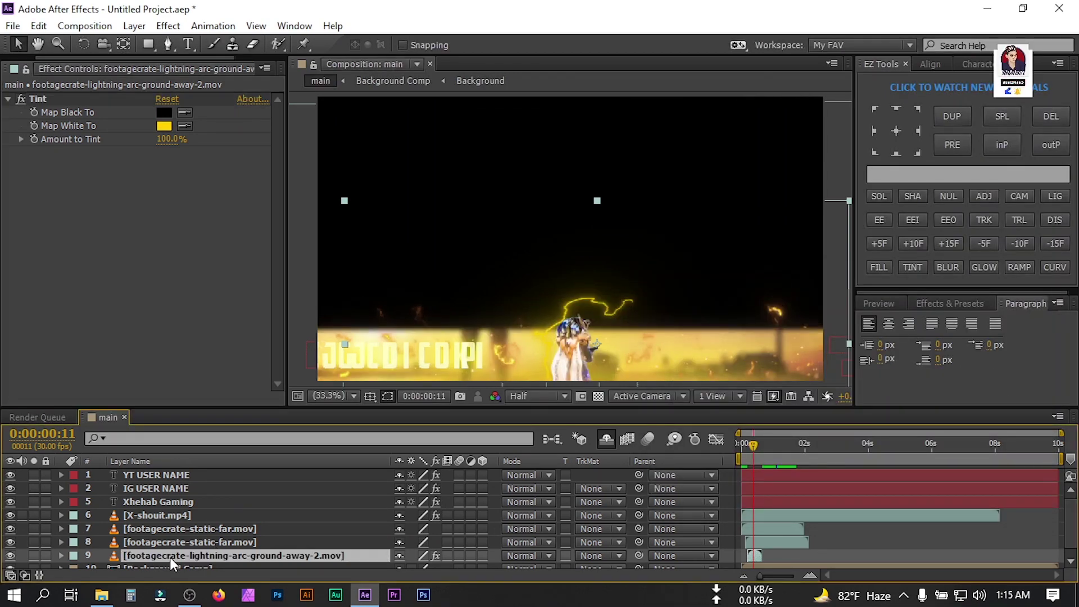
- Duplicate the lightning layer, flip the copy horizontally, place it slightly lower behind the character, and start it a few frames after the original
{"action": "key", "text": "ctrl+d"}
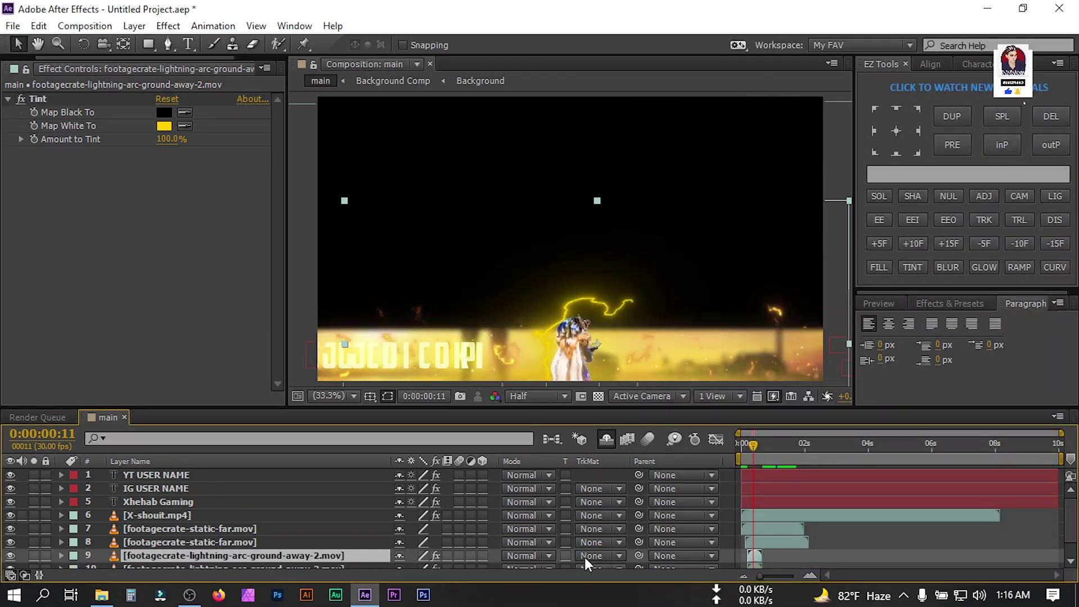
{"action": "left_click_drag", "start_coordinate": [346, 350], "coordinate": [846, 337]}
{"action": "left_click_drag", "start_coordinate": [615, 329], "coordinate": [566, 360]}
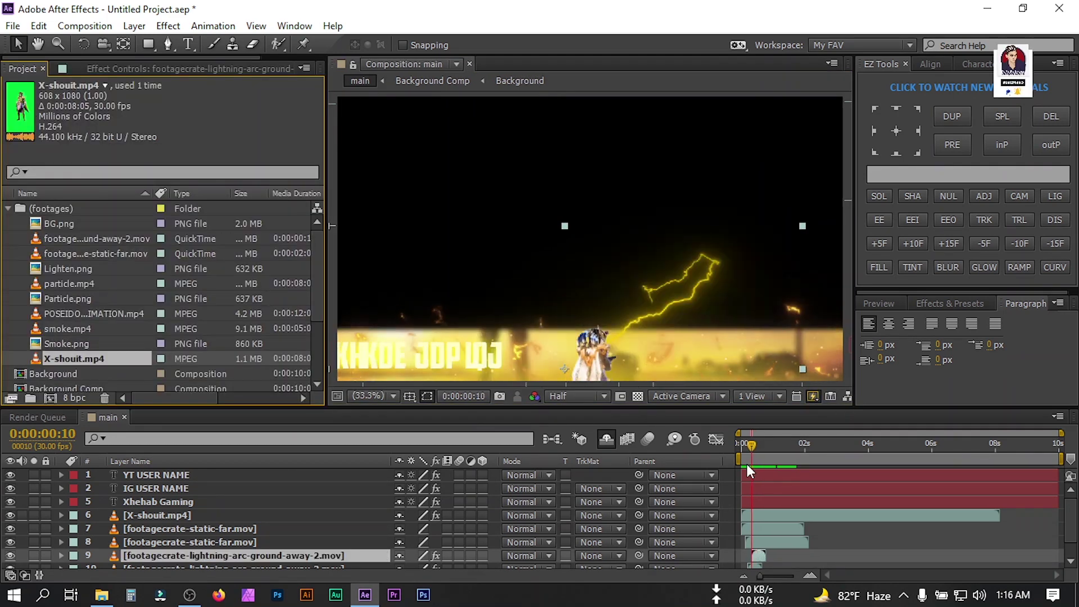
{"action": "left_click", "coordinate": [747, 464]}
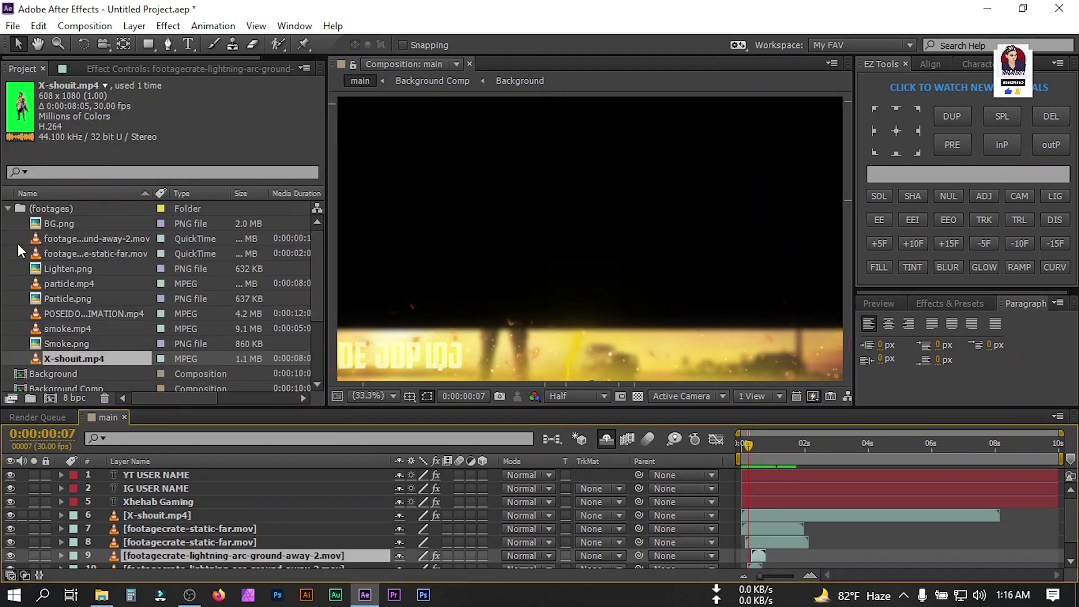
- Add another footagecrate-static-far.mov directly beneath the X-shouit.mp4 layer and move it down so its sparks rise behind the character
{"action": "left_click", "coordinate": [84, 239]}
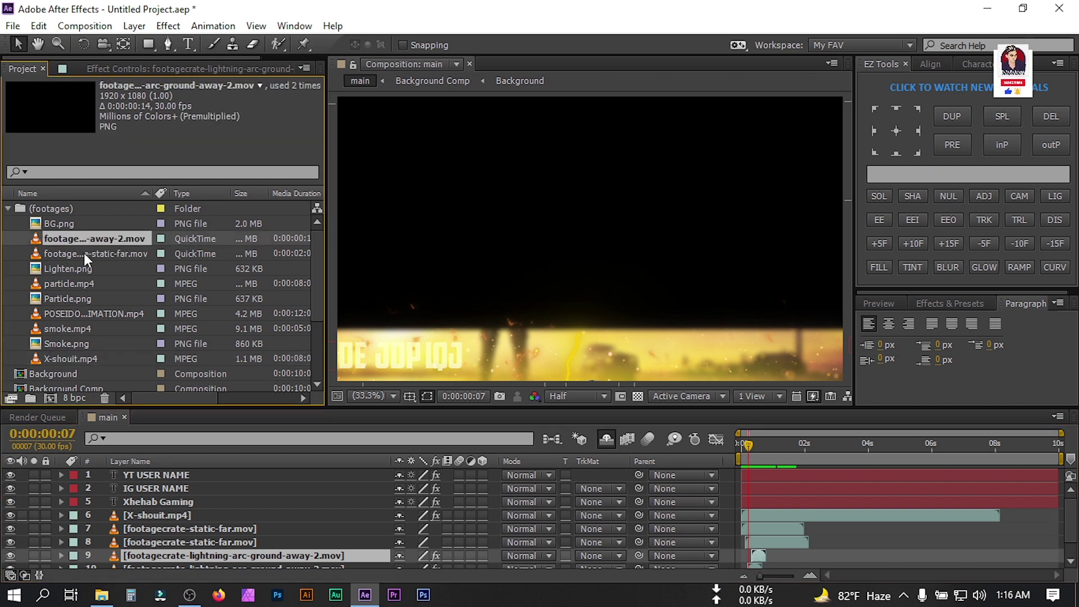
{"action": "left_click_drag", "start_coordinate": [84, 253], "coordinate": [144, 518]}
{"action": "key", "text": "space"}
{"action": "left_click_drag", "start_coordinate": [617, 258], "coordinate": [616, 323]}
- Enable time remapping on the new static-far layer and stretch its last keyframe and out point to the composition's end
{"action": "right_click", "coordinate": [198, 530]}
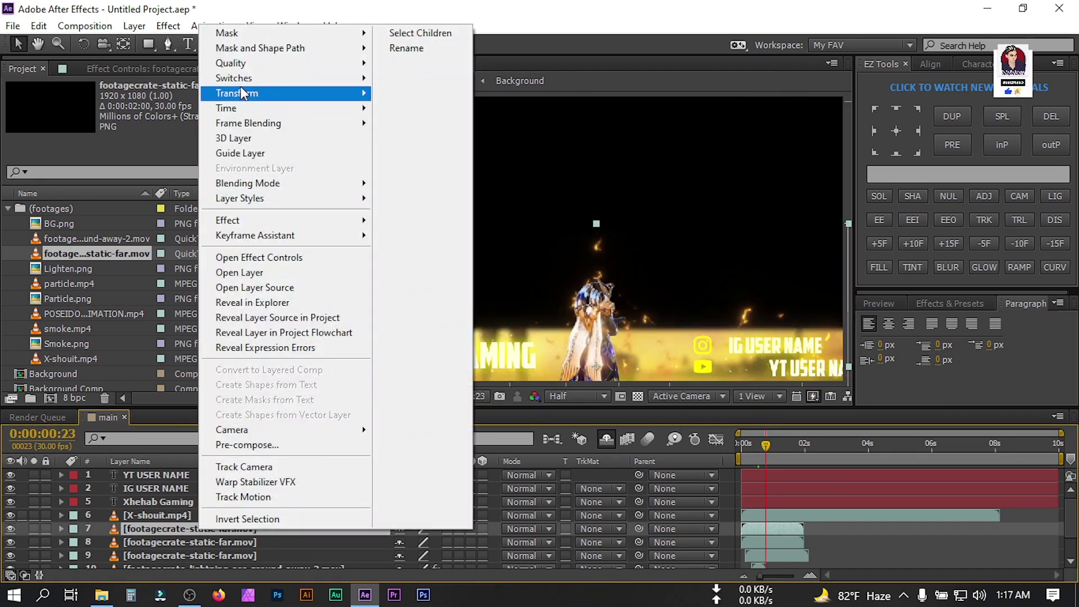
{"action": "mouse_move", "coordinate": [242, 108]}
{"action": "left_click", "coordinate": [477, 110]}
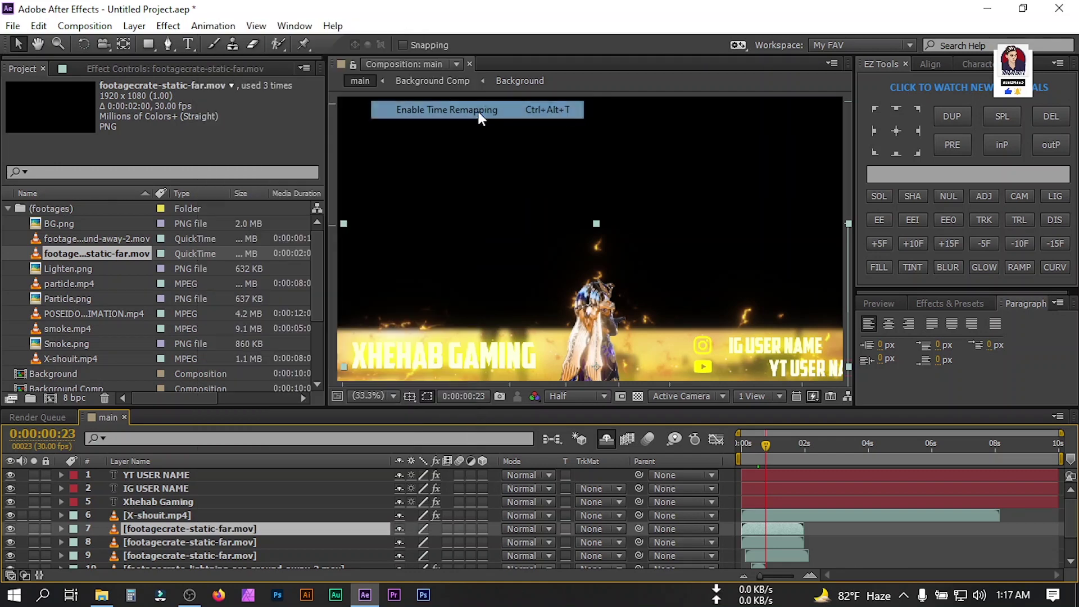
{"action": "left_click_drag", "start_coordinate": [805, 543], "coordinate": [1057, 543]}
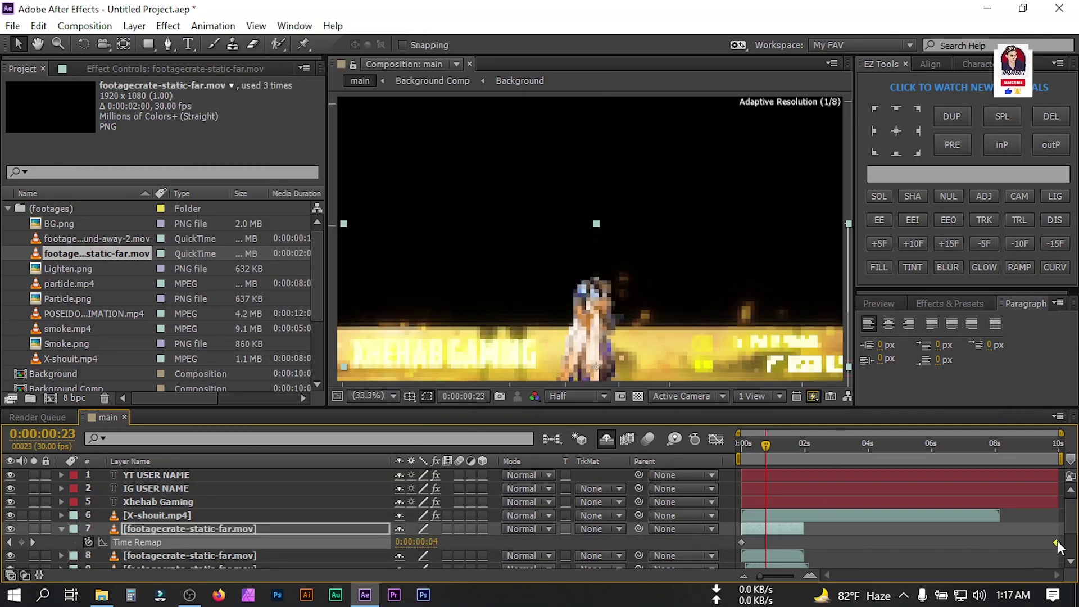
{"action": "left_click", "coordinate": [803, 530]}
{"action": "left_click_drag", "start_coordinate": [803, 530], "coordinate": [1058, 530]}
- Trim the composition to end with the X-shouit.mp4 clip at about 8 seconds and preview the full animation
{"action": "left_click_drag", "start_coordinate": [756, 459], "coordinate": [748, 459]}
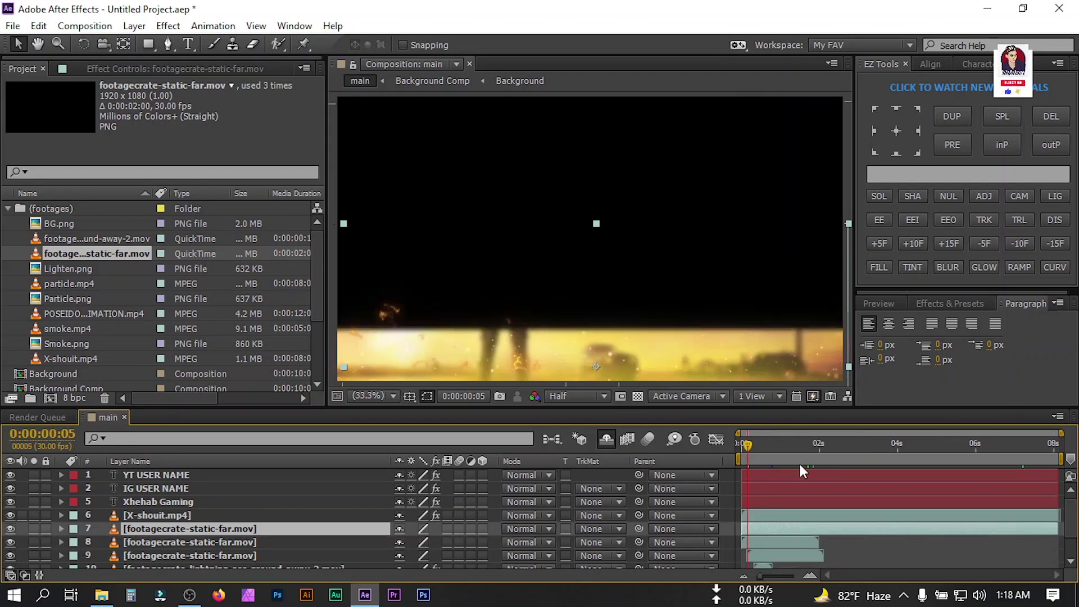
{"action": "key", "text": "space"}
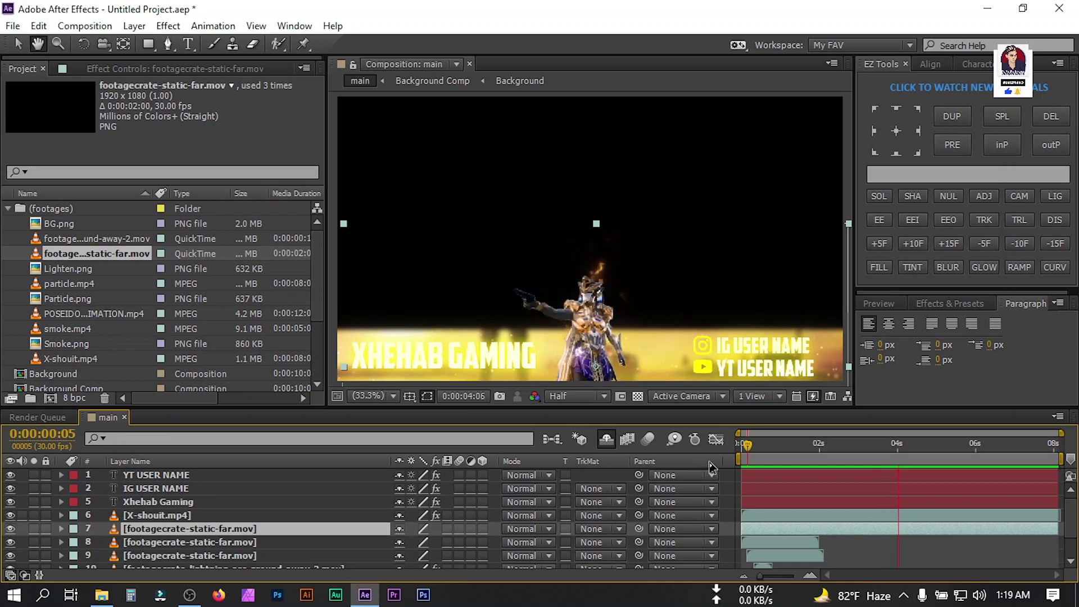
{"action": "key", "text": "space"}
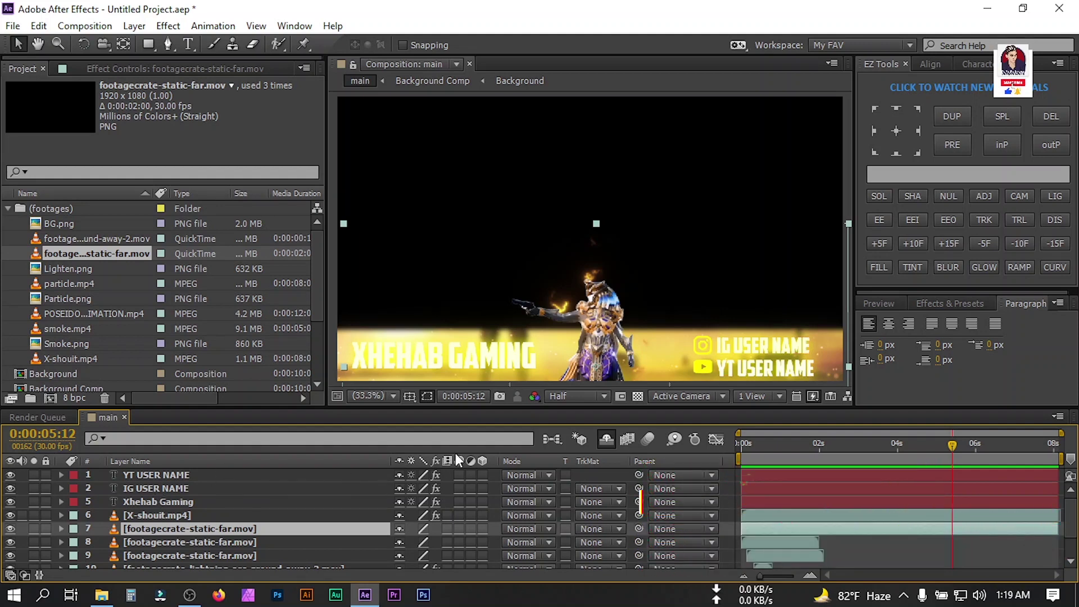
- Show the transparency grid behind the overlay and add the main composition to the render queue
{"action": "left_click", "coordinate": [638, 397]}
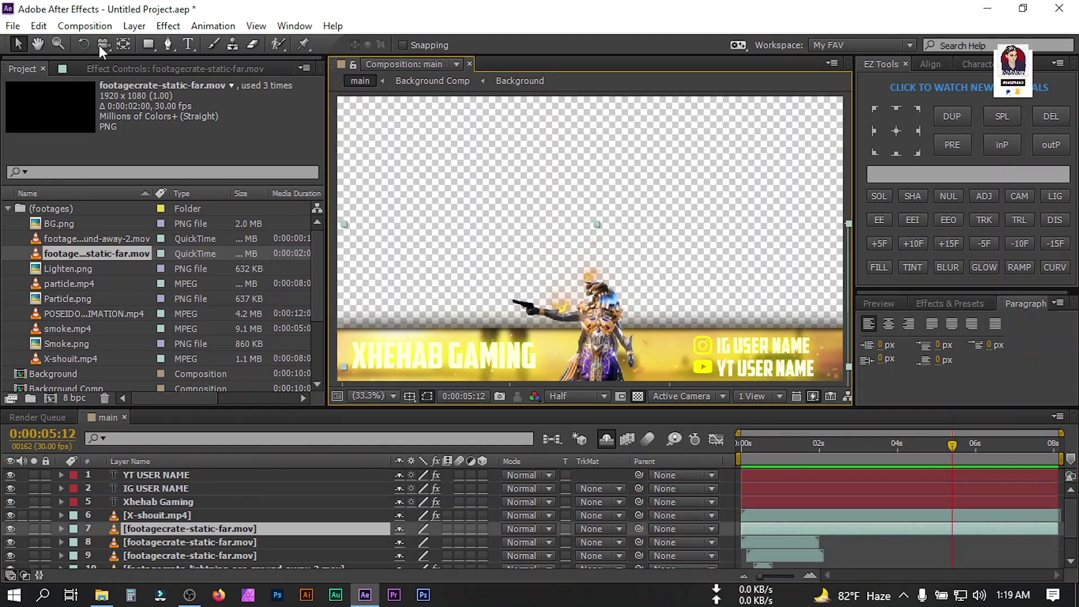
{"action": "left_click", "coordinate": [84, 26]}
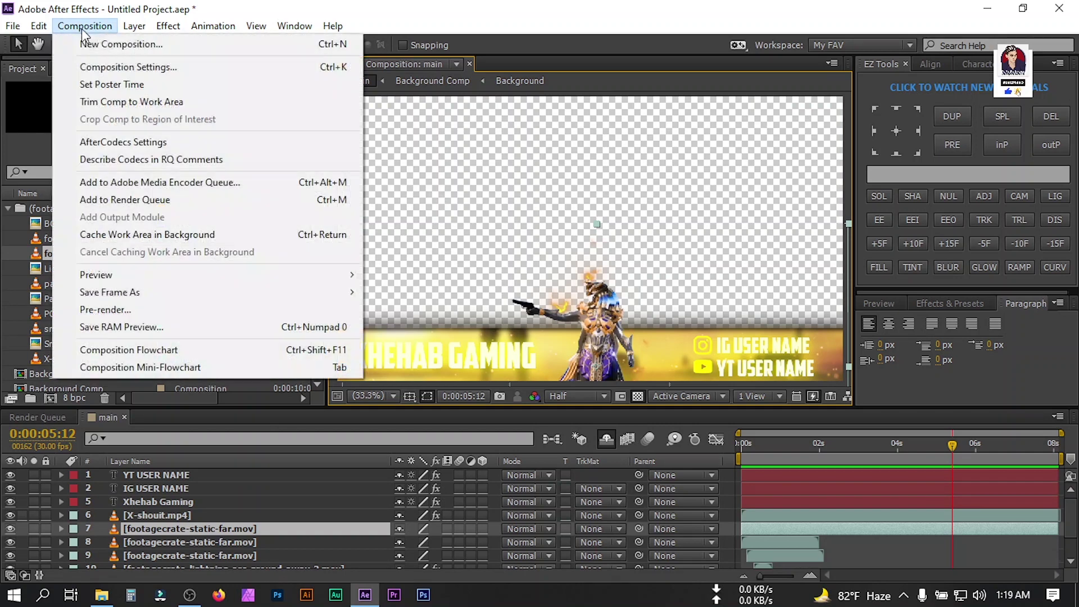
{"action": "left_click", "coordinate": [120, 200]}
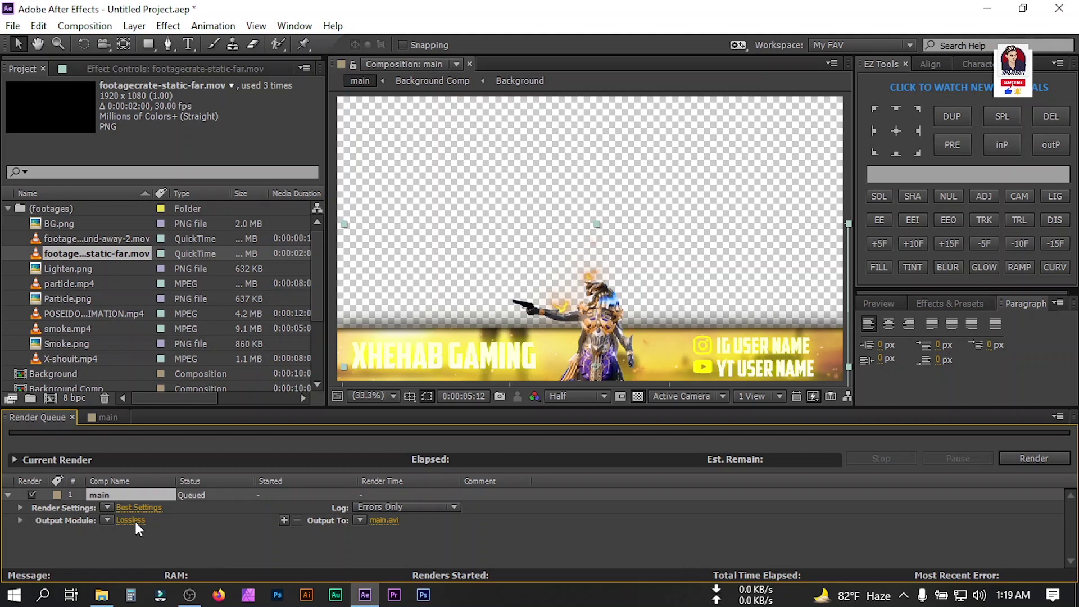
- Set the output module format to QuickTime with the Animation video codec
{"action": "left_click", "coordinate": [133, 520]}
{"action": "left_click", "coordinate": [473, 100]}
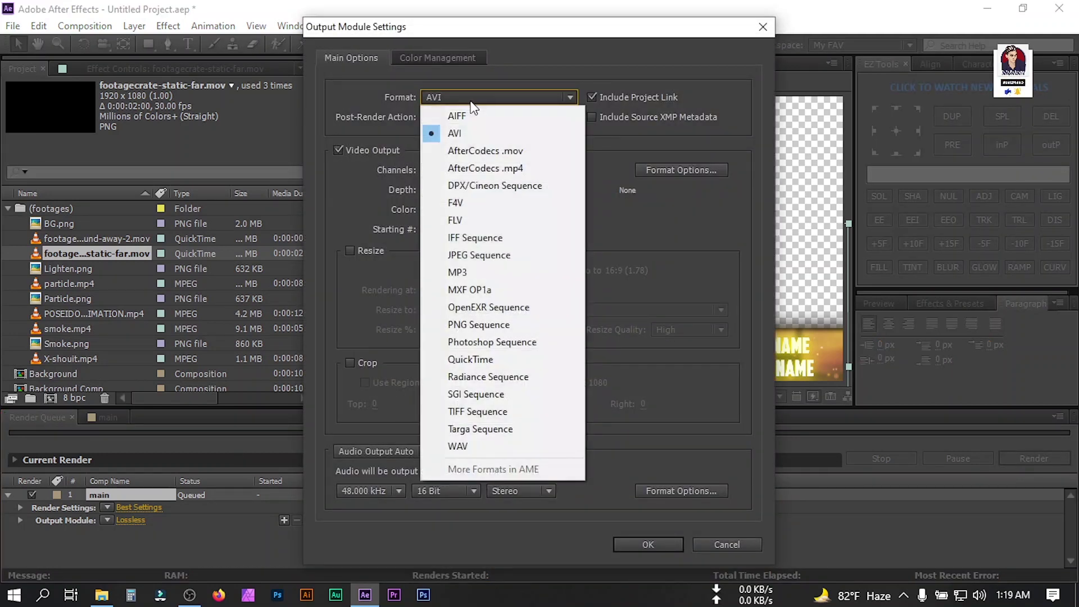
{"action": "left_click", "coordinate": [474, 360]}
{"action": "left_click", "coordinate": [687, 170]}
{"action": "left_click", "coordinate": [516, 126]}
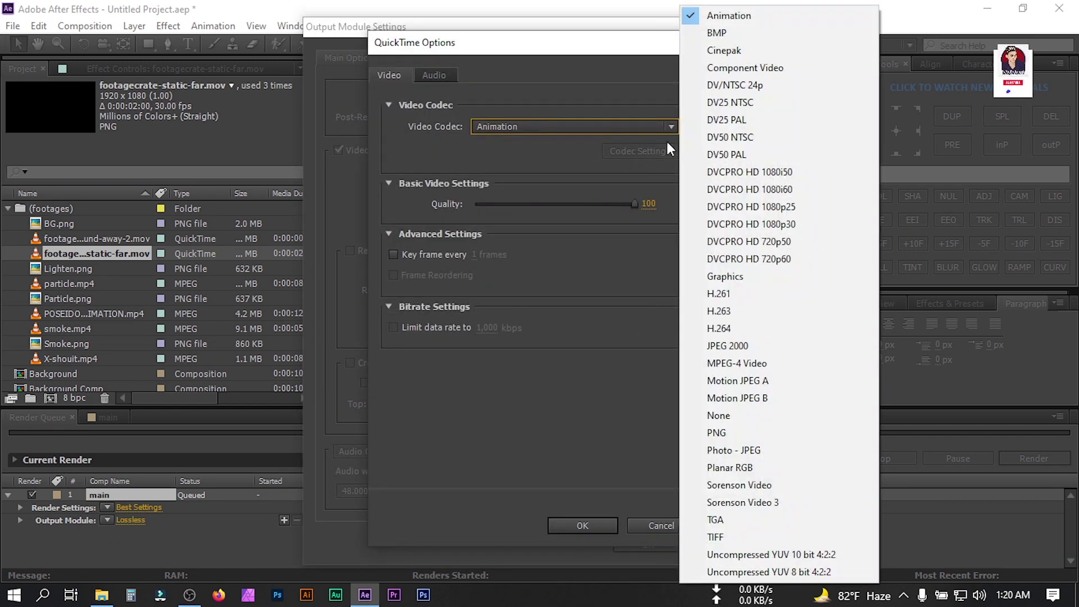
{"action": "left_click", "coordinate": [729, 18]}
{"action": "left_click", "coordinate": [582, 525]}
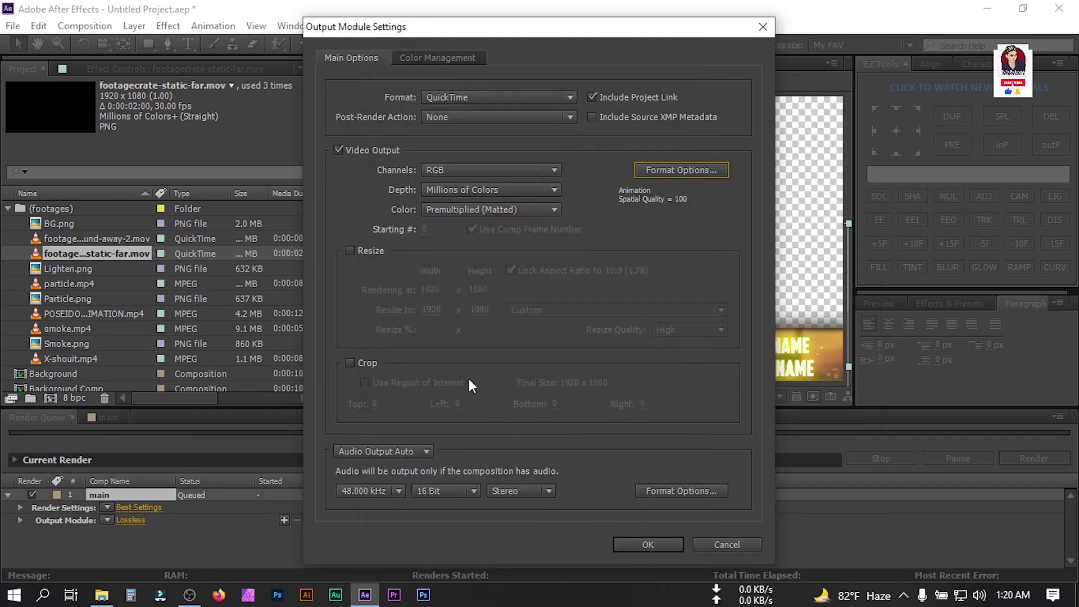
- Set the output channels to RGB + Alpha with audio output off, and save the movie as main.mov in the Make Gaming Overly folder
{"action": "left_click", "coordinate": [427, 169]}
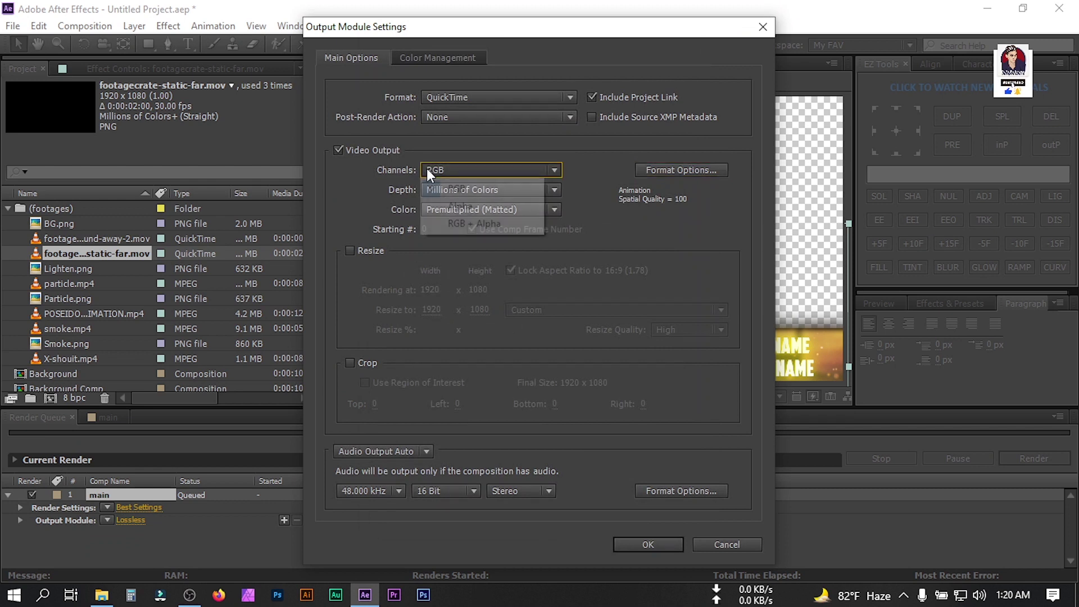
{"action": "left_click", "coordinate": [473, 221]}
{"action": "left_click", "coordinate": [424, 451]}
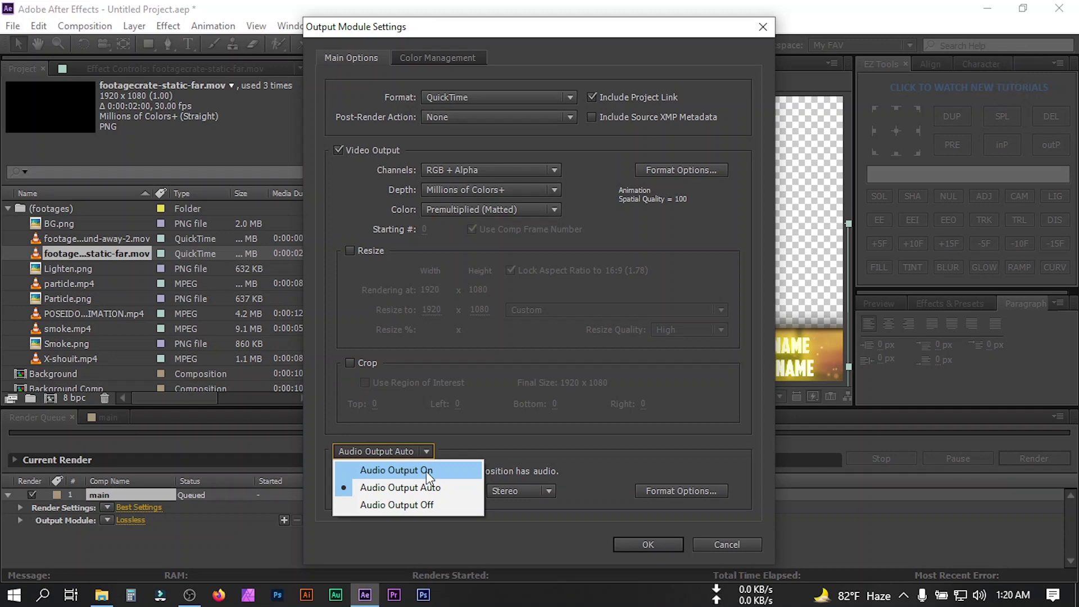
{"action": "left_click", "coordinate": [386, 502]}
{"action": "left_click", "coordinate": [646, 544]}
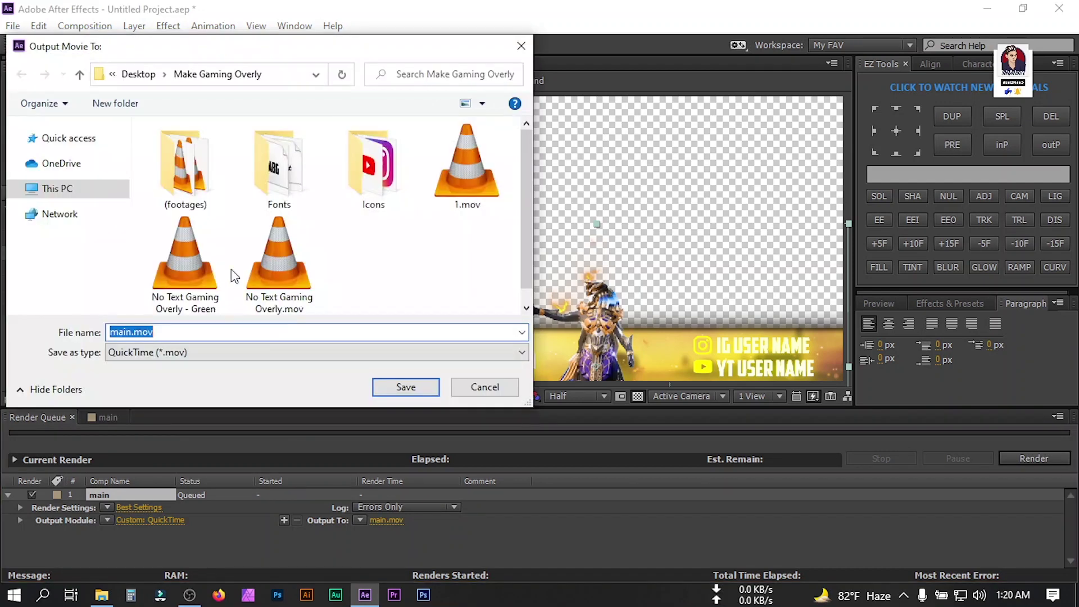
{"action": "left_click", "coordinate": [413, 394]}
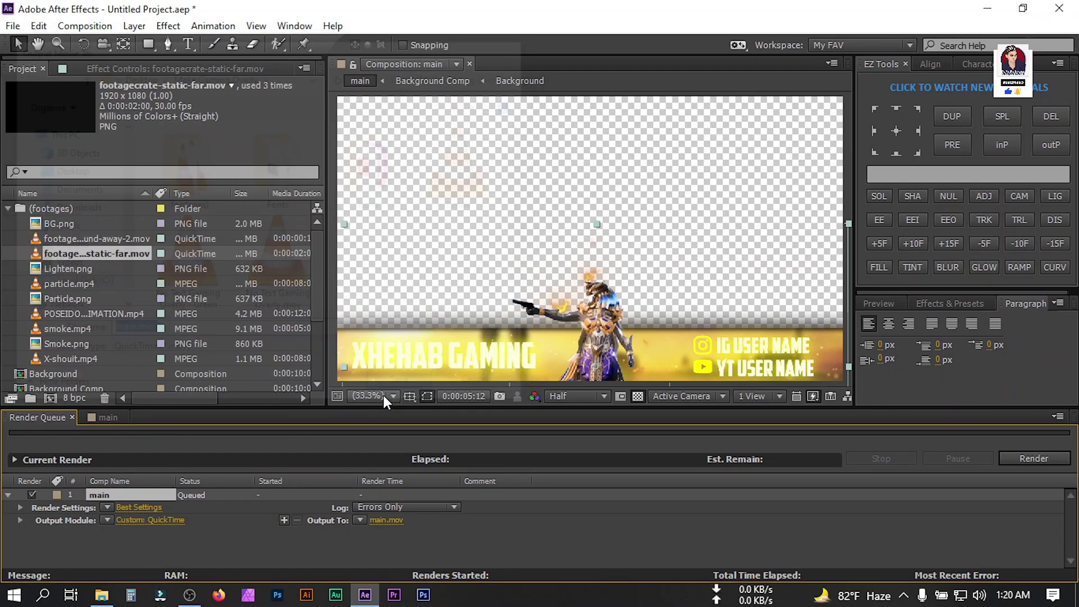